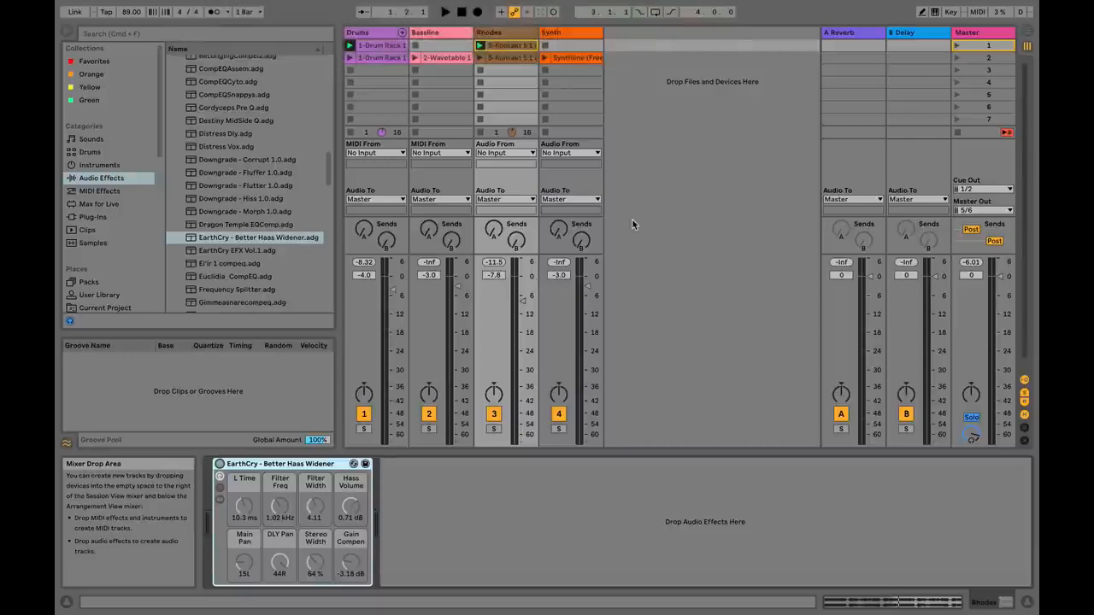
Step: Play scene 1 and then scene 2 to listen to both sections of the beat
left_click(985, 59)
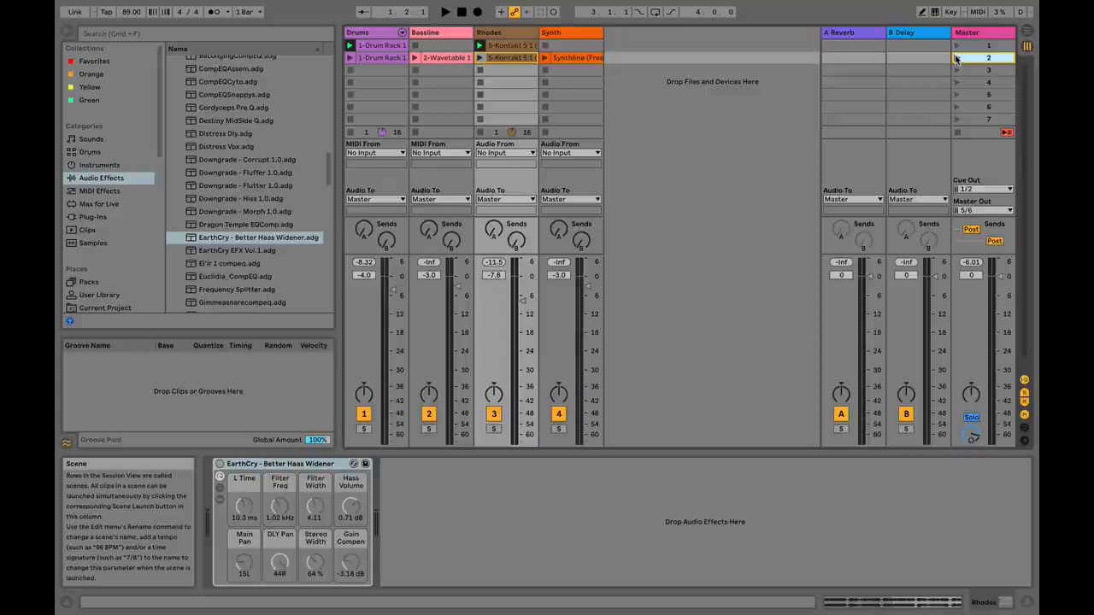
left_click(956, 45)
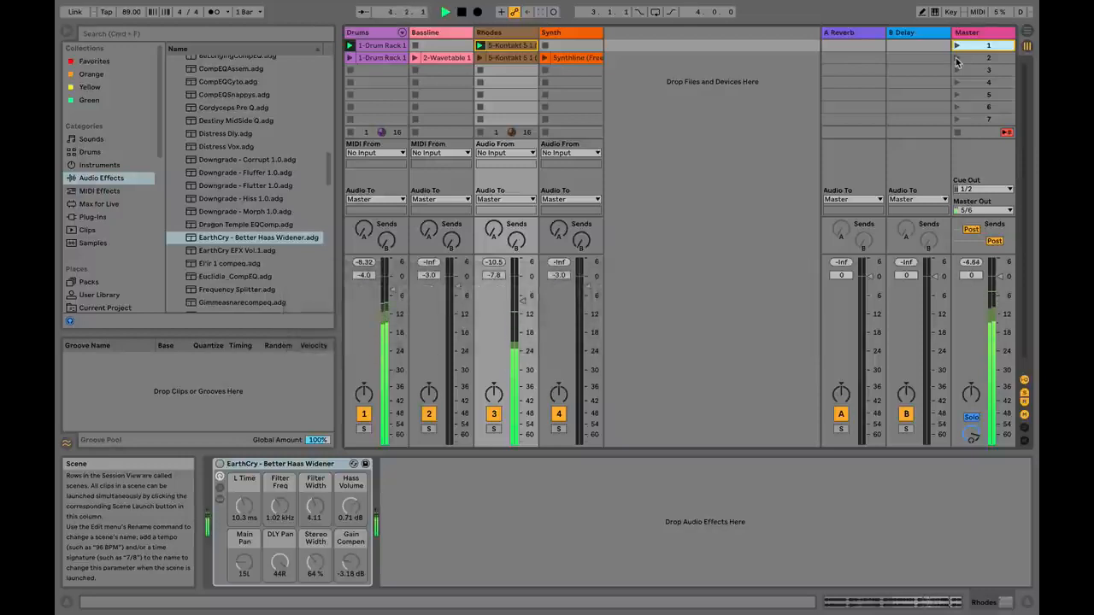
left_click(955, 57)
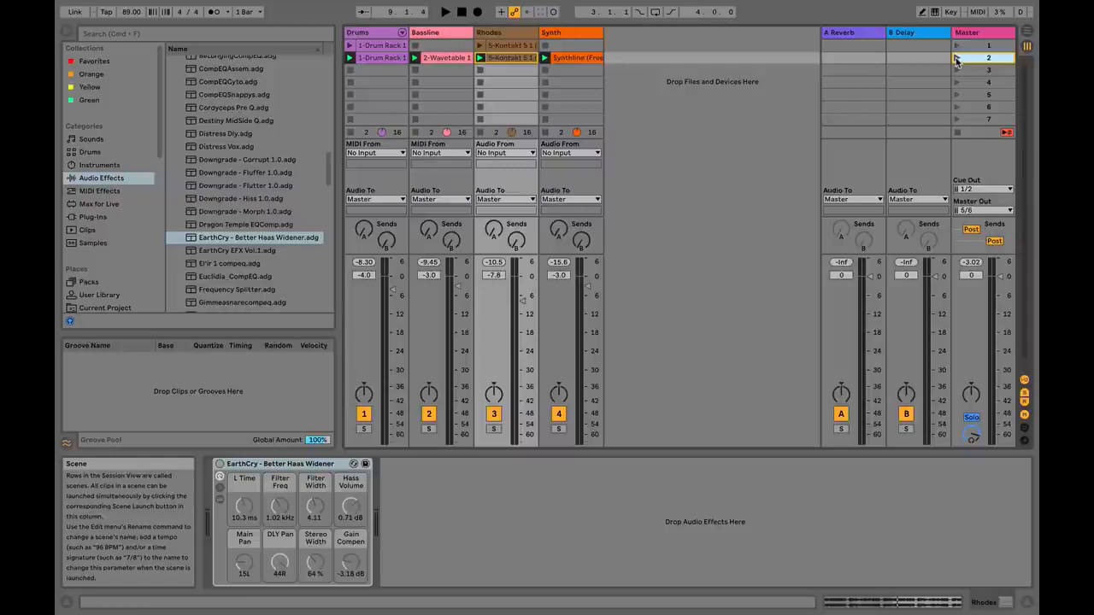
Step: Solo the Synth track, listen to it on its own, and take it out of solo
left_click(560, 430)
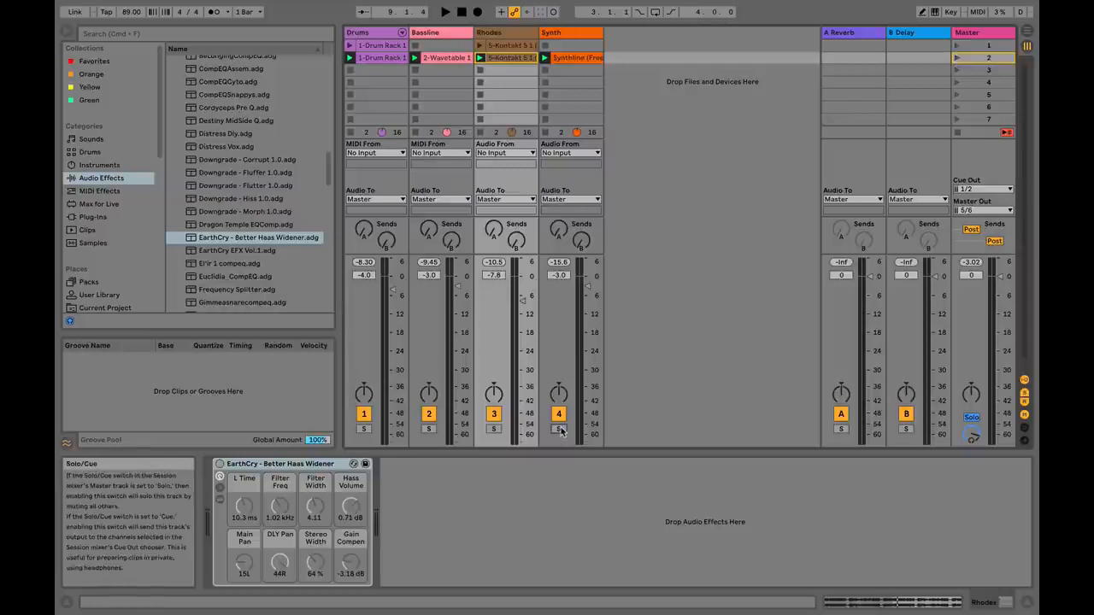
key("space")
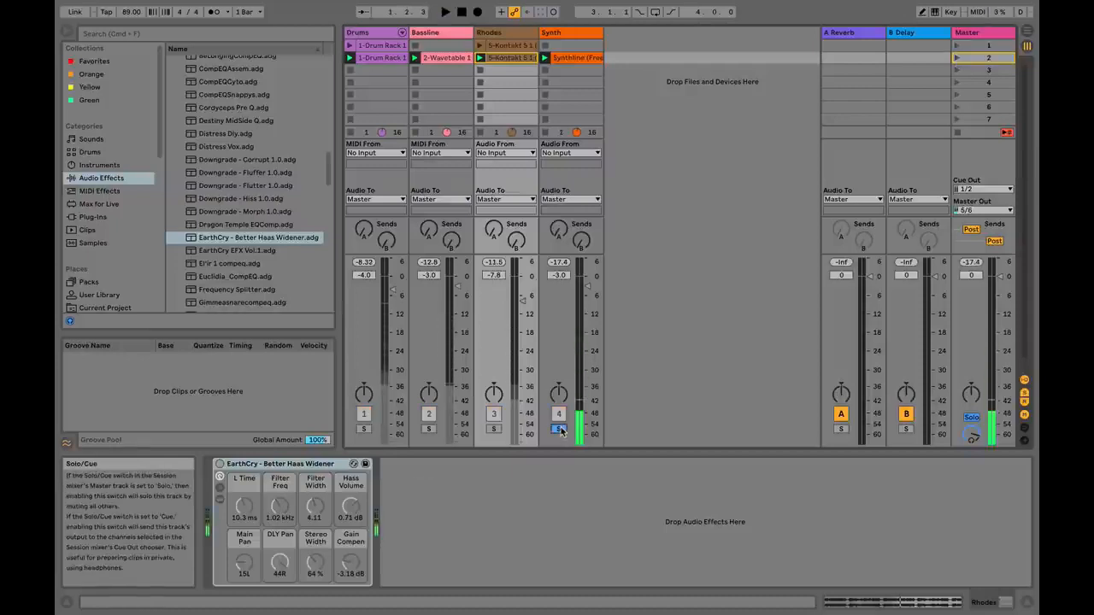
left_click(560, 430)
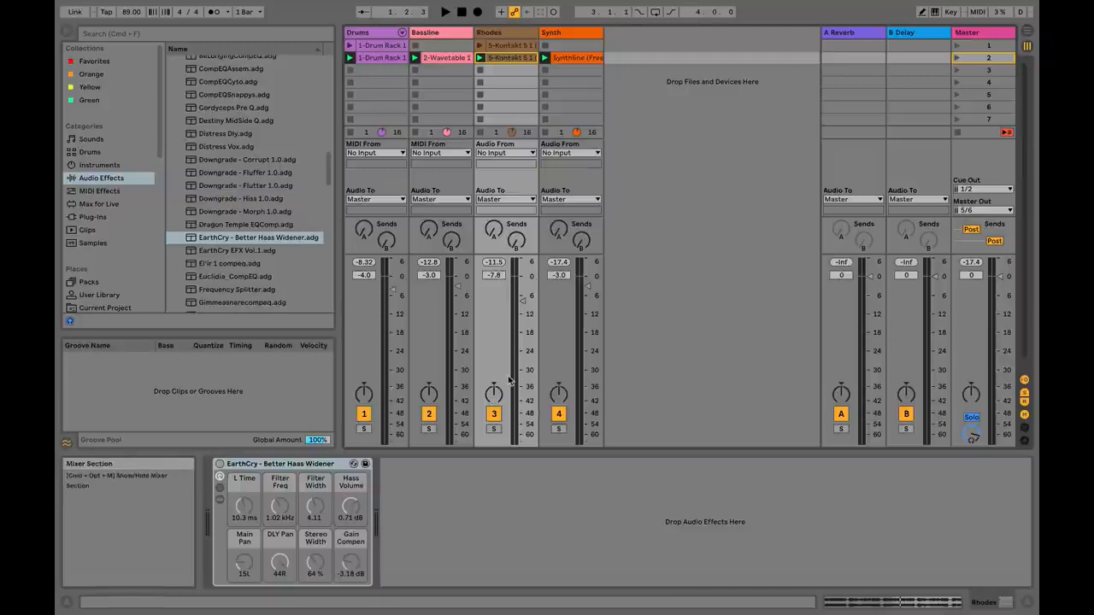
Step: Listen to the Rhodes and Synth tracks soloed together, then unsolo them to hear the full mix and stop playback
left_click(494, 429)
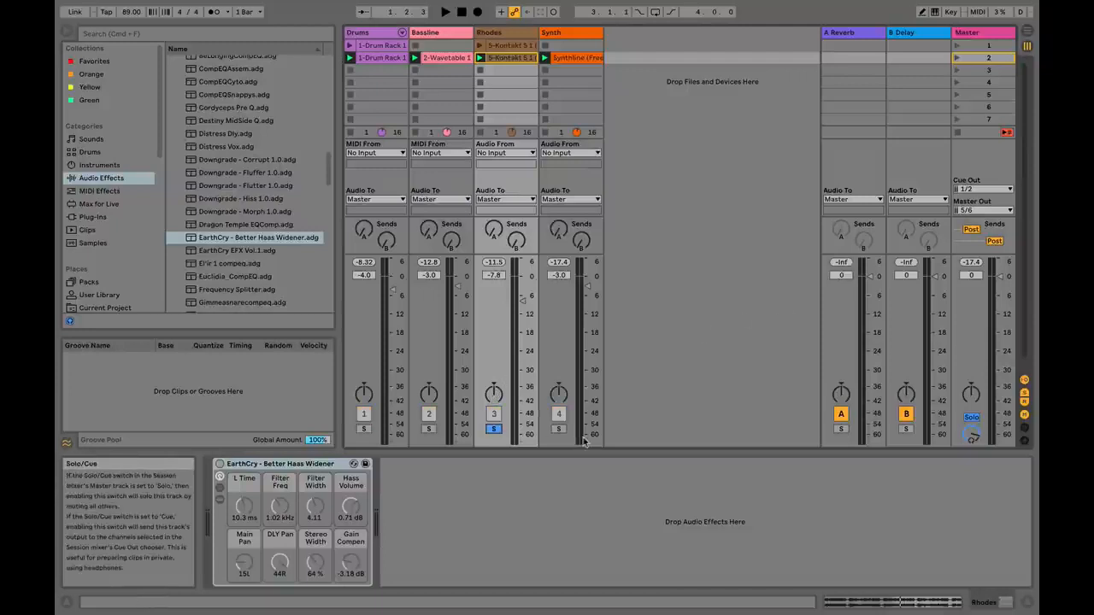
left_click(559, 428)
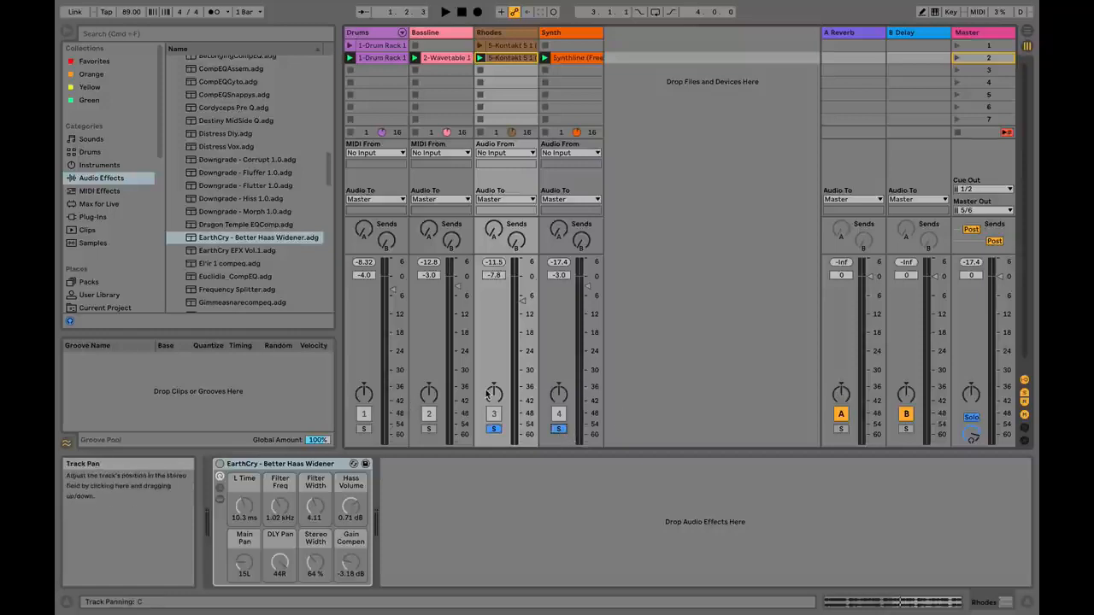
key("space")
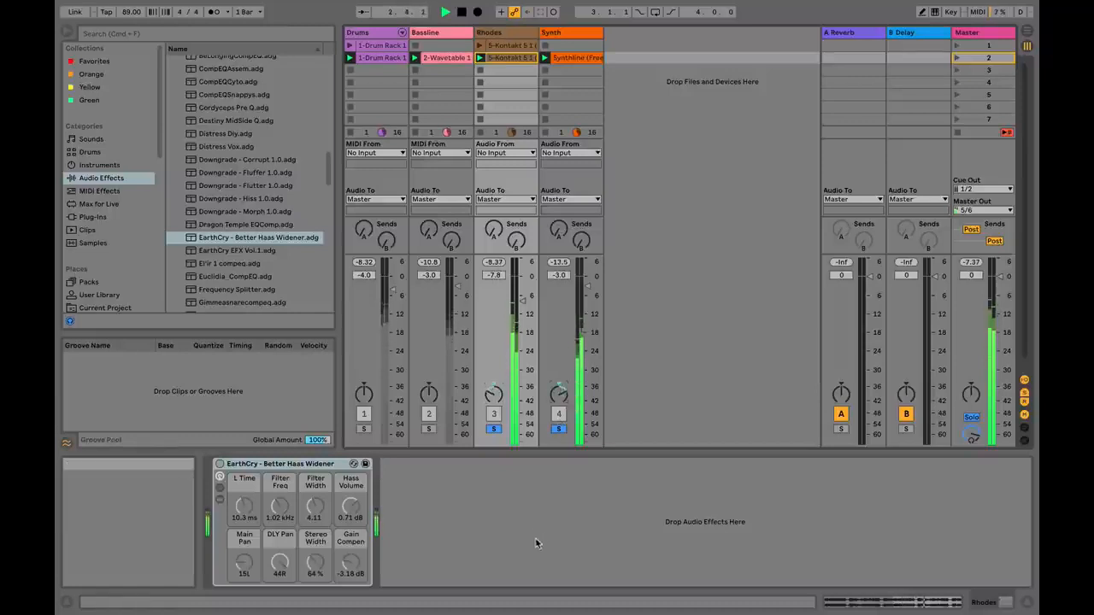
left_click(558, 429)
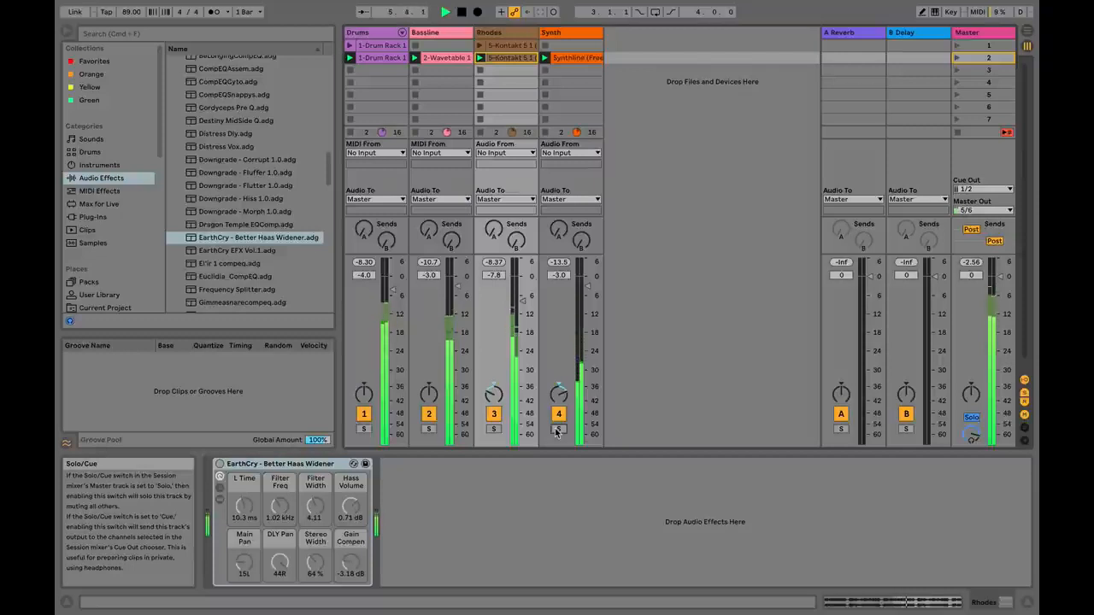
key("space")
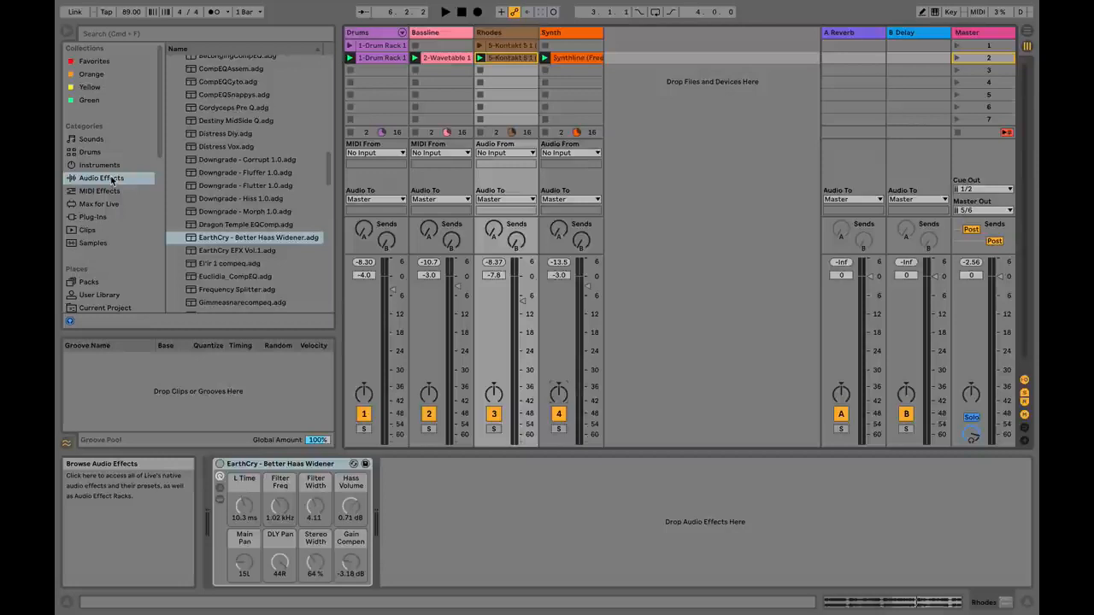
Step: Add the Delay audio effect to the Rhodes track and delete its EarthCry - Better Haas Widener rack
left_click(95, 60)
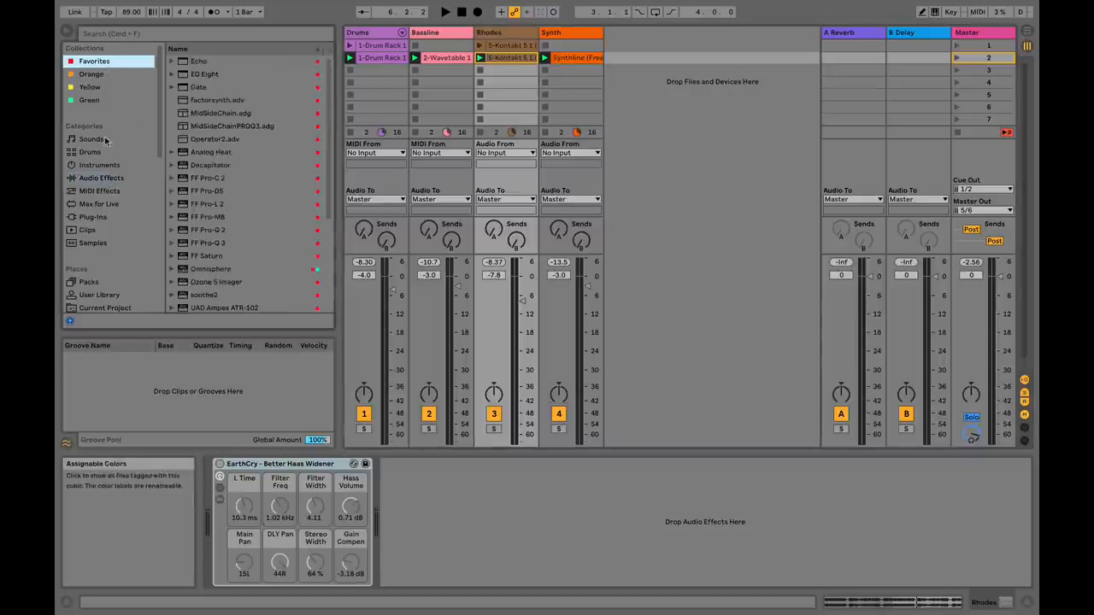
left_click(104, 178)
scroll(243, 154, "up", 3)
scroll(243, 153, "up", 10)
left_click(178, 152)
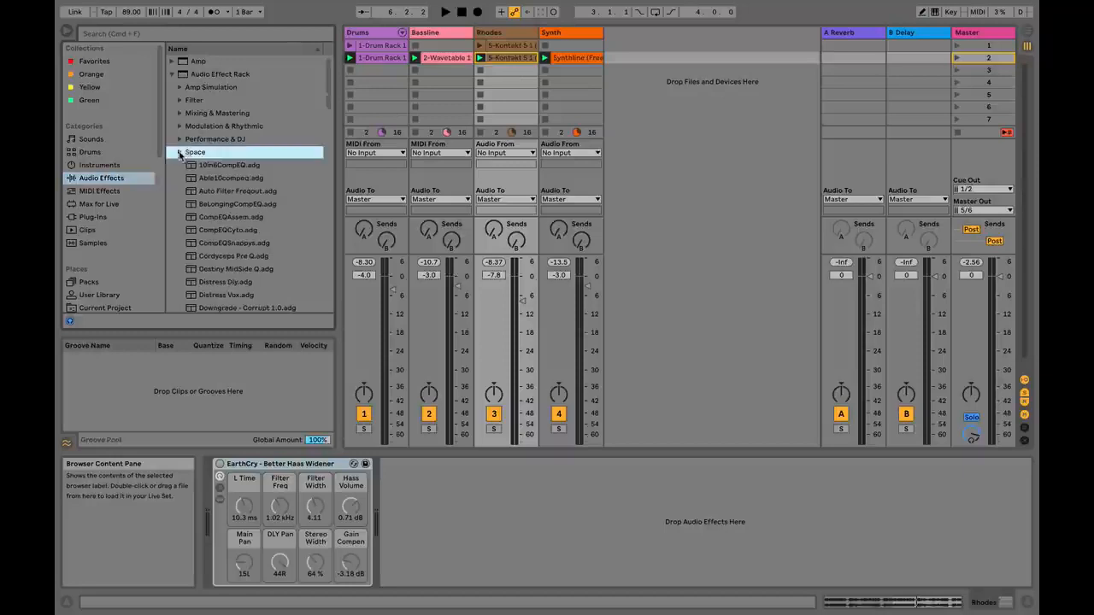
left_click(171, 76)
left_click_drag(187, 193, 493, 34)
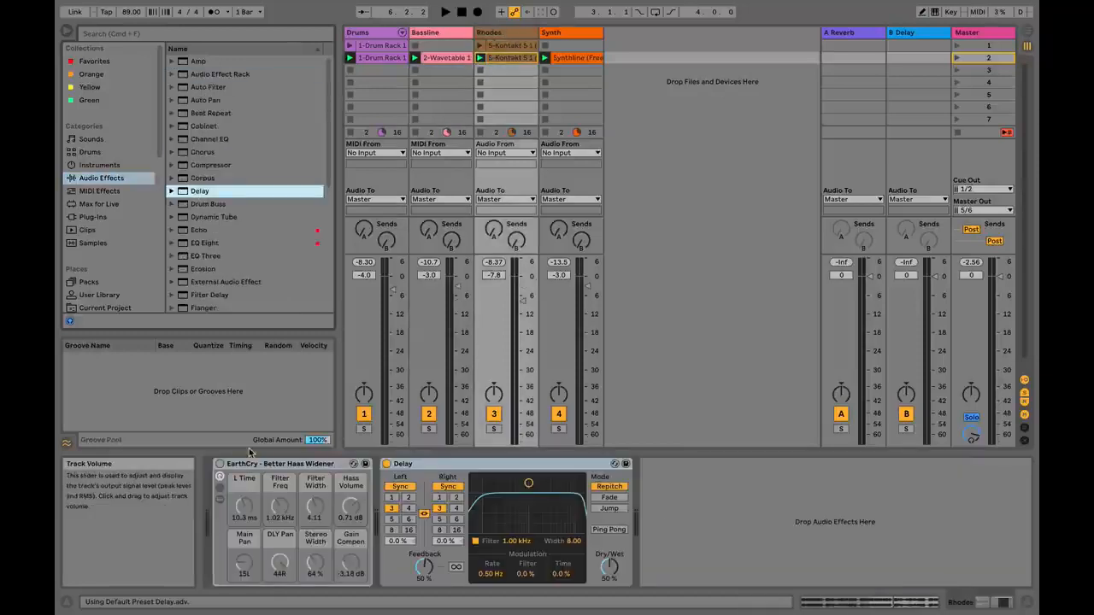
left_click(265, 468)
key("Delete")
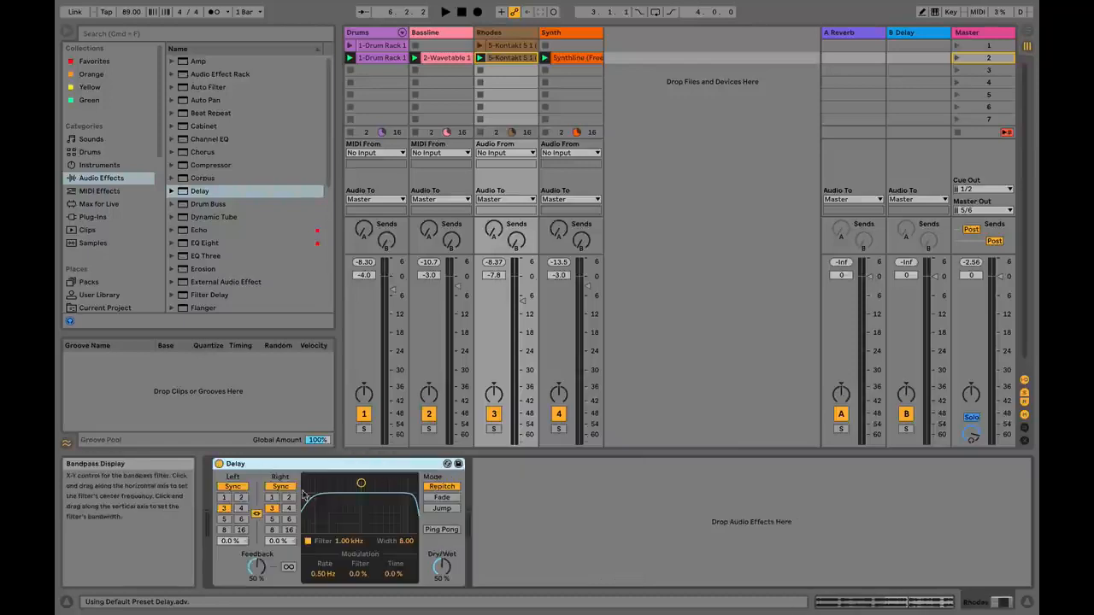
Step: Set the Delay to 0% feedback and 100% dry/wet, with its left and right channels unlinked and in Time mode
left_click_drag(256, 565, 256, 598)
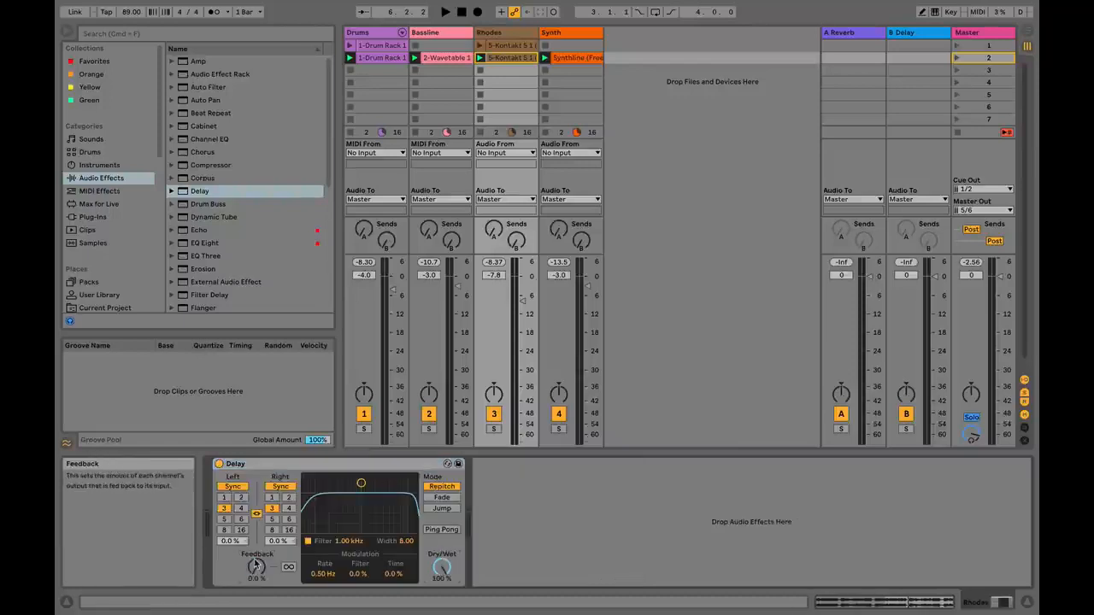
left_click(256, 514)
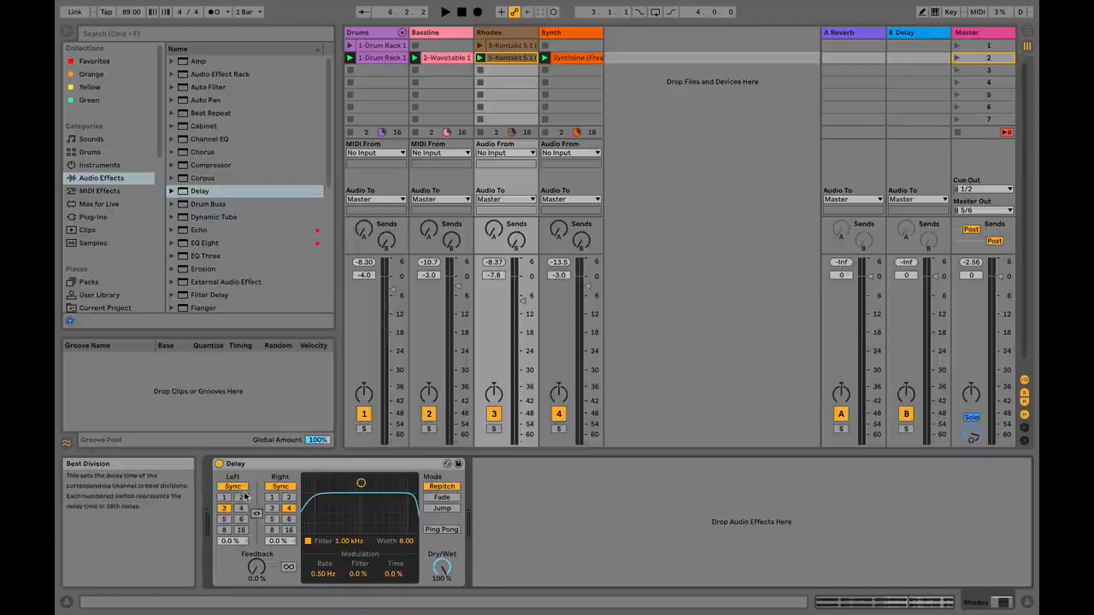
left_click(234, 486)
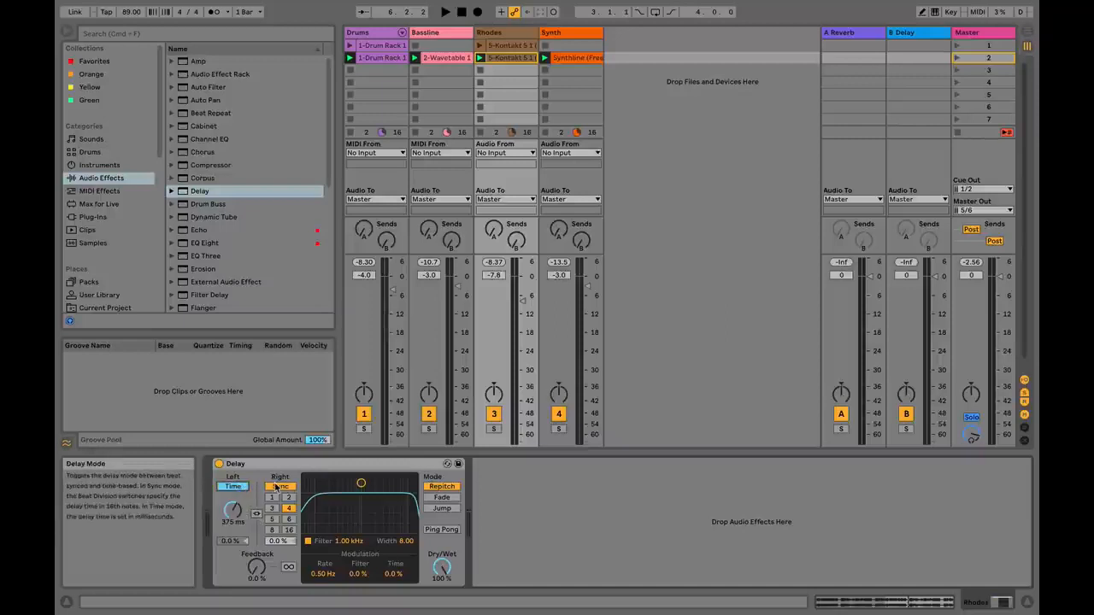
left_click(280, 486)
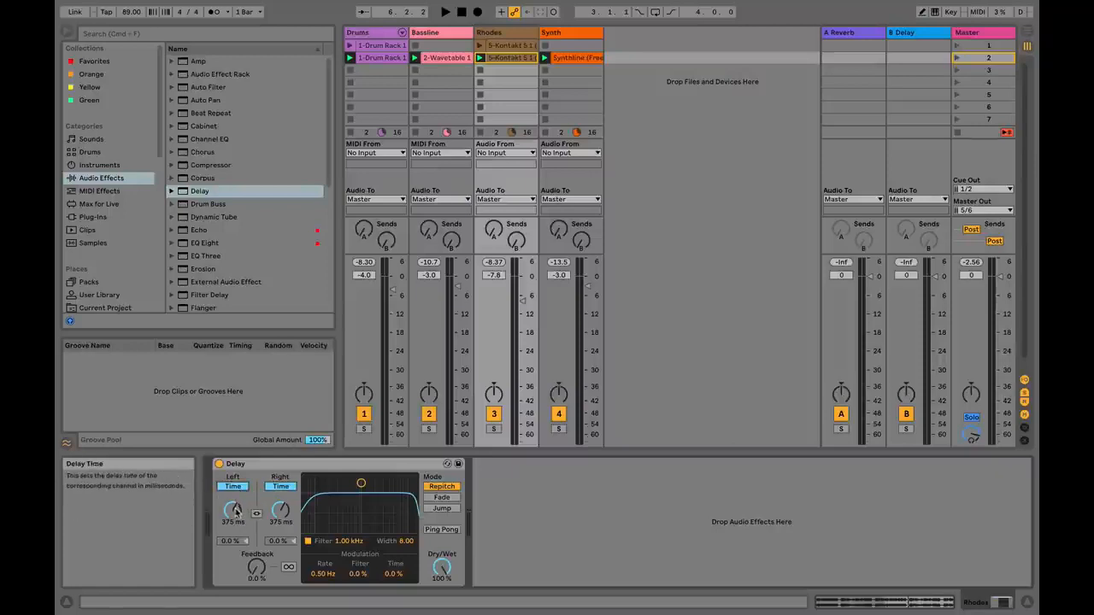
Step: Set the Delay's left time to 1.00 ms and its right time to 13.5 ms
left_click_drag(236, 510, 236, 560)
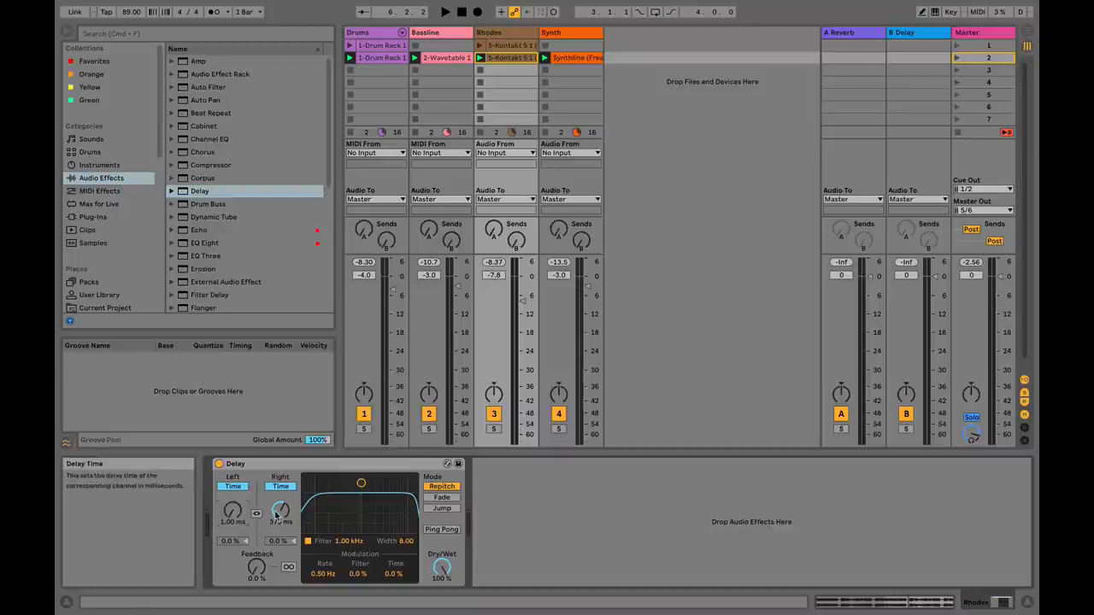
mouse_move(277, 510)
left_mouse_down()
mouse_move(277, 542)
mouse_move(279, 499)
left_mouse_up()
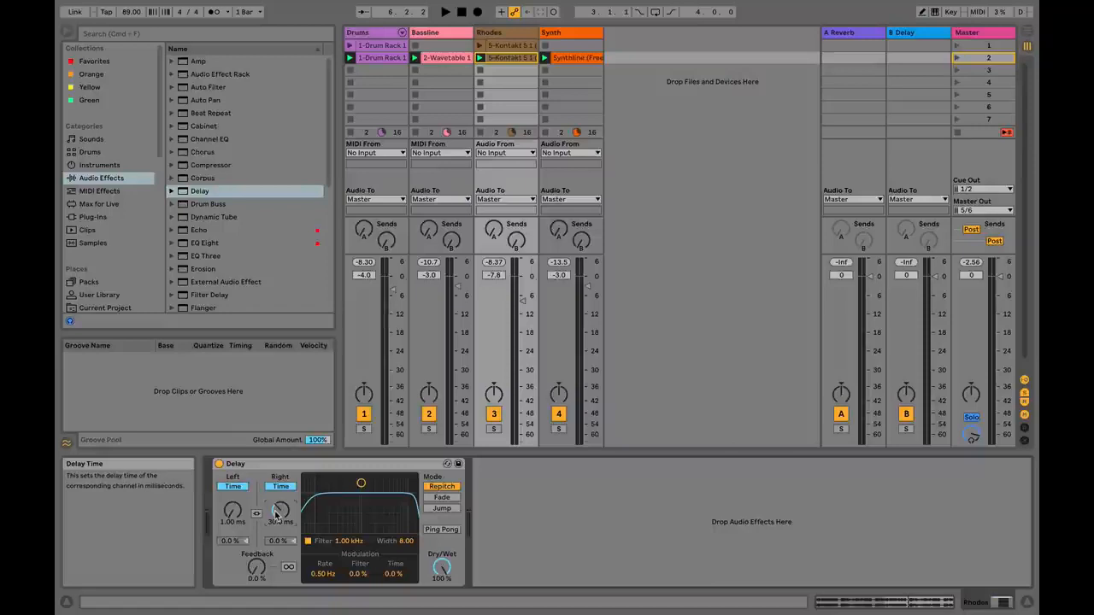
left_click_drag(276, 512, 275, 516)
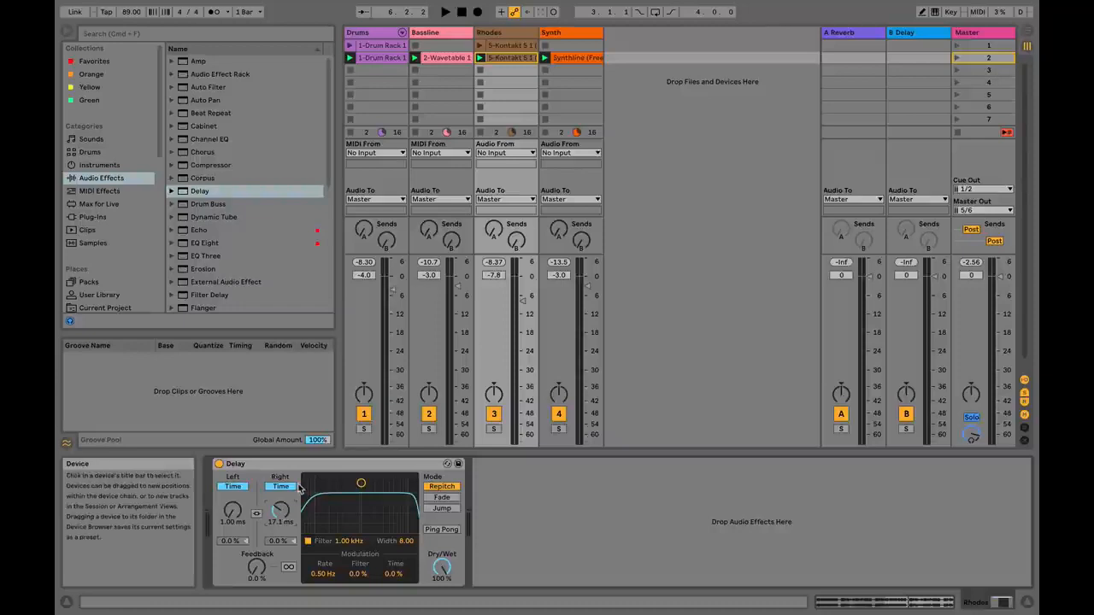
Step: Play the soloed Rhodes track and compare its sound with the Delay bypassed and active
left_click(219, 464)
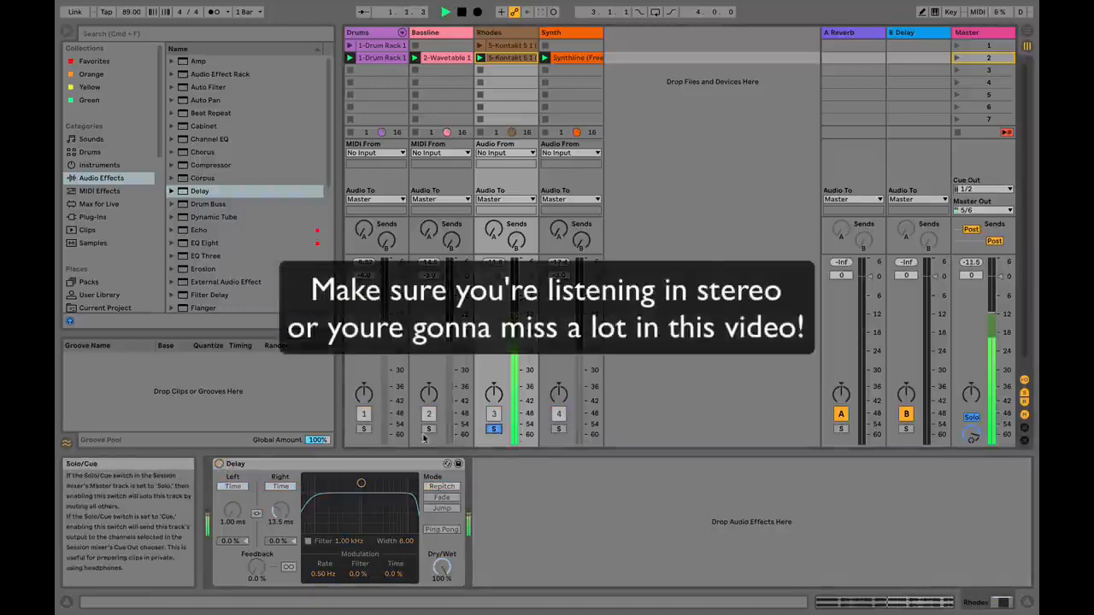
left_click(219, 464)
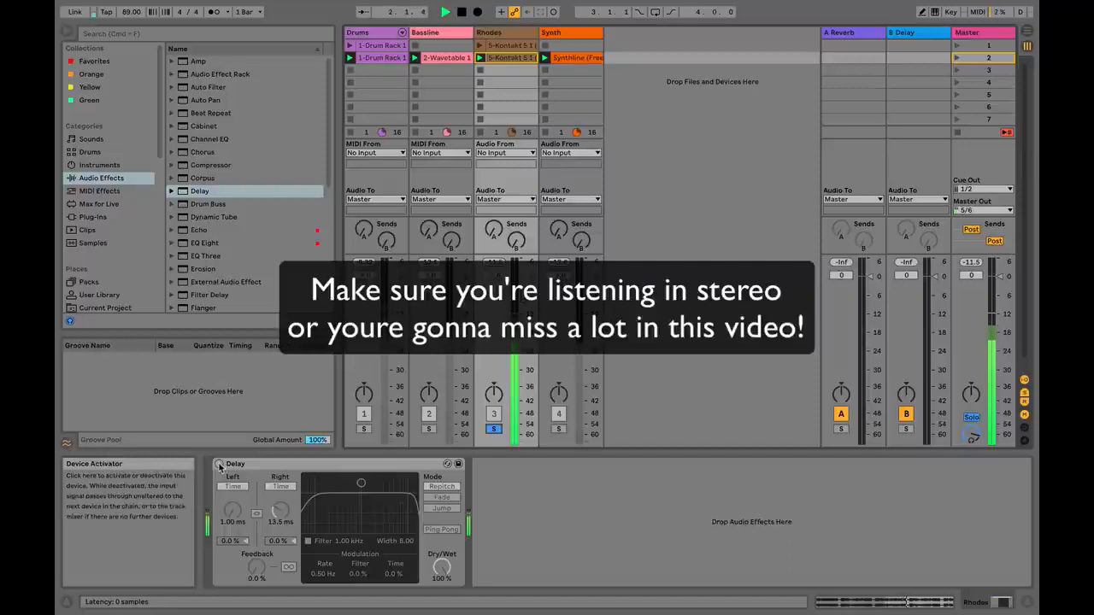
left_click(220, 464)
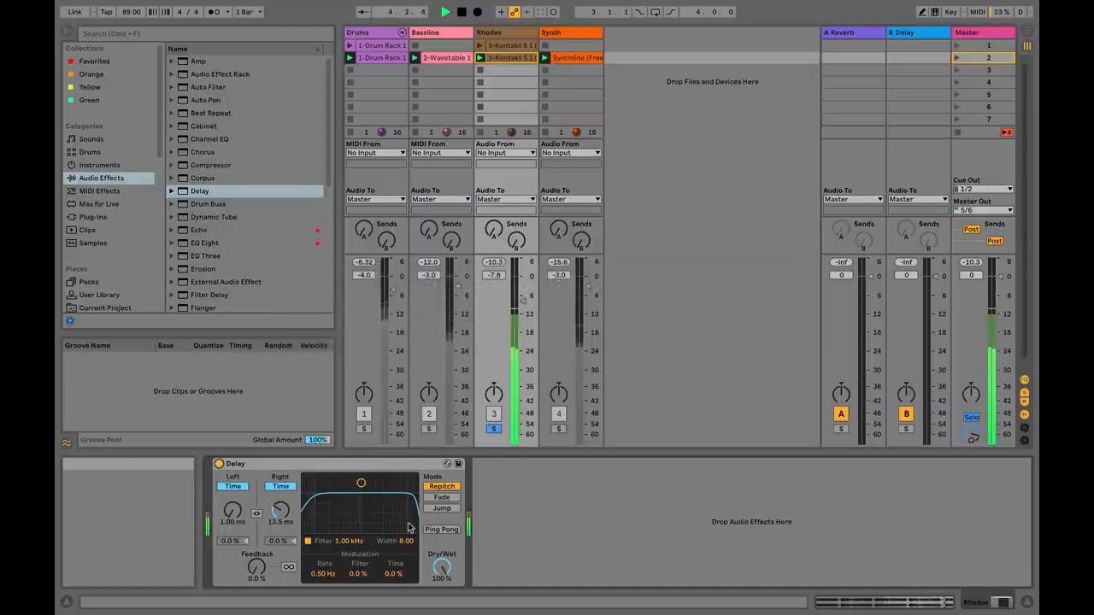
left_click(218, 464)
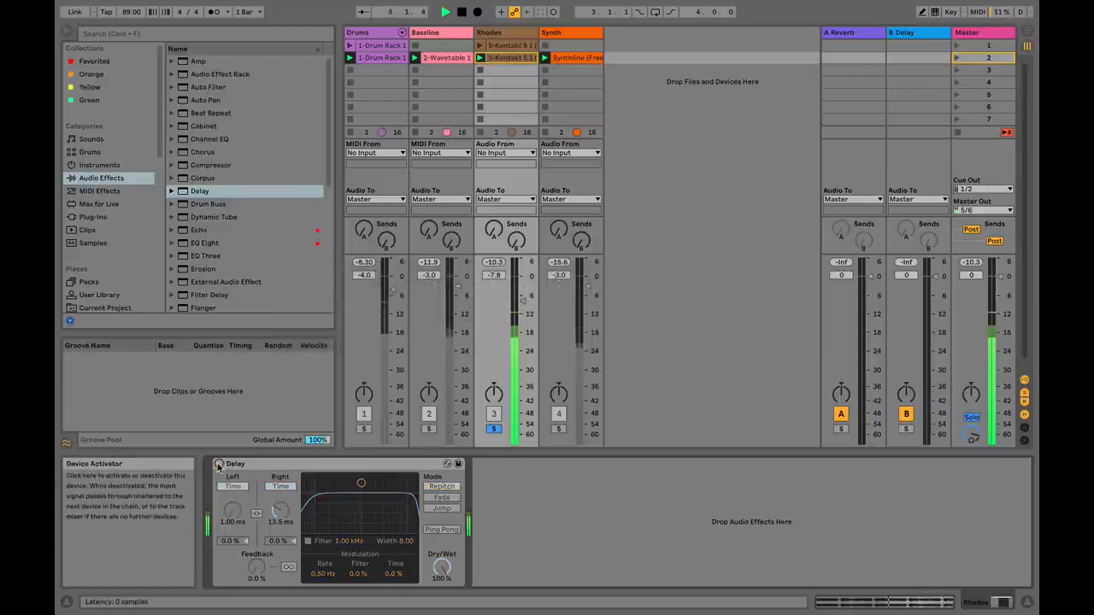
left_click(218, 464)
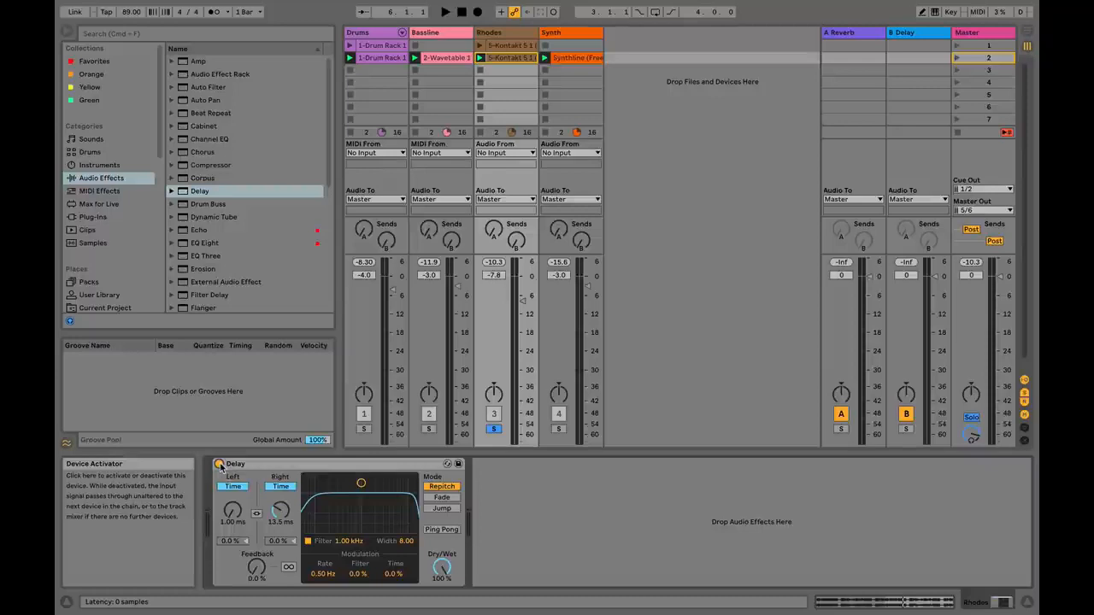
Step: Examine the mono setting of the Master track's Utility and the key mapping of its device activator
left_click(972, 35)
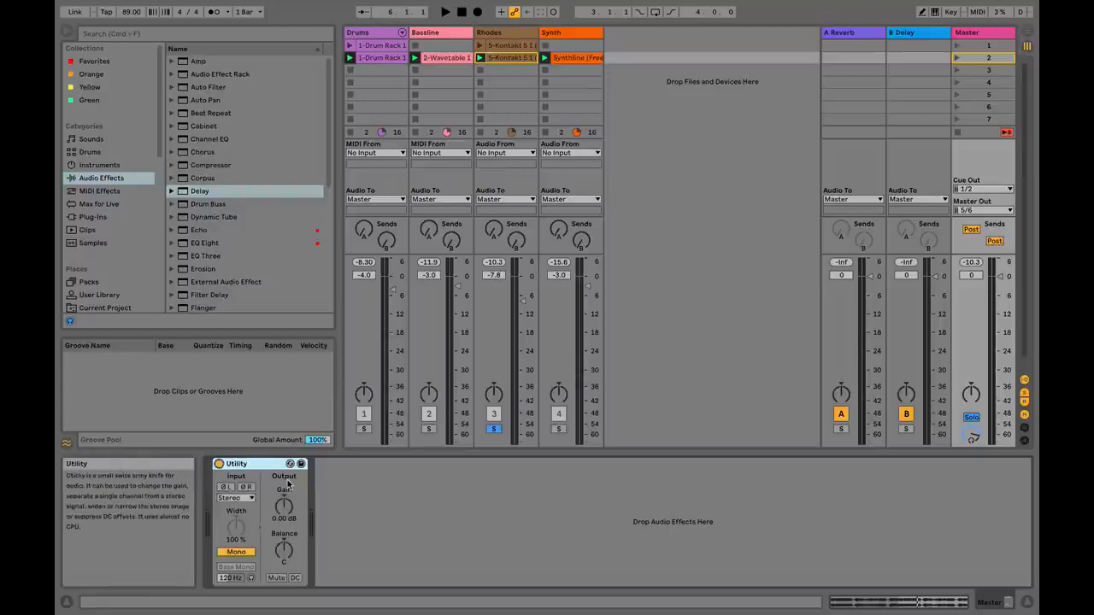
left_click(235, 552)
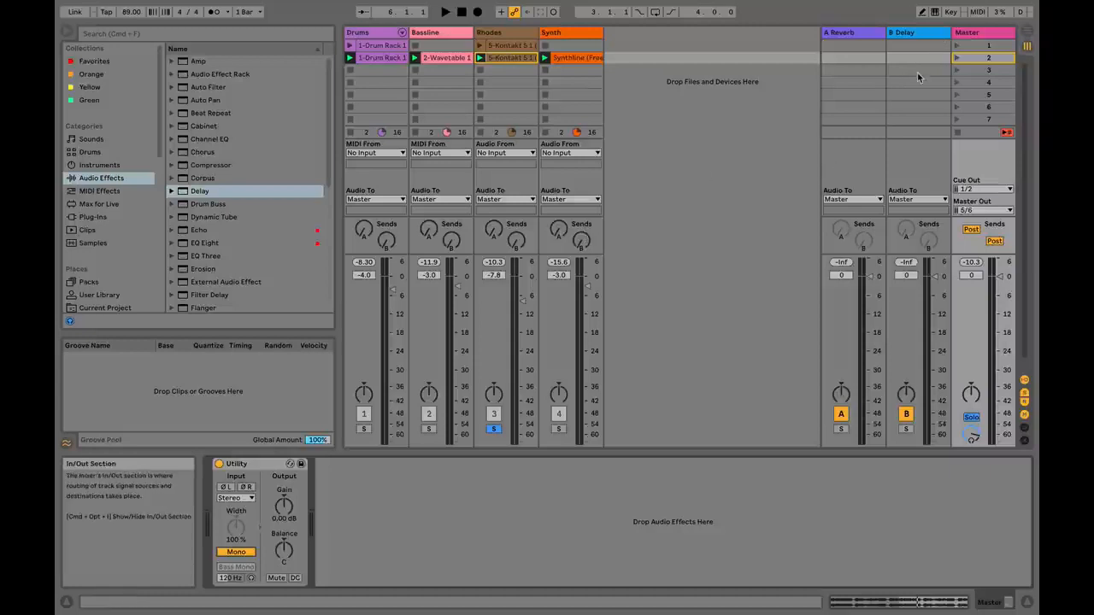
left_click(950, 12)
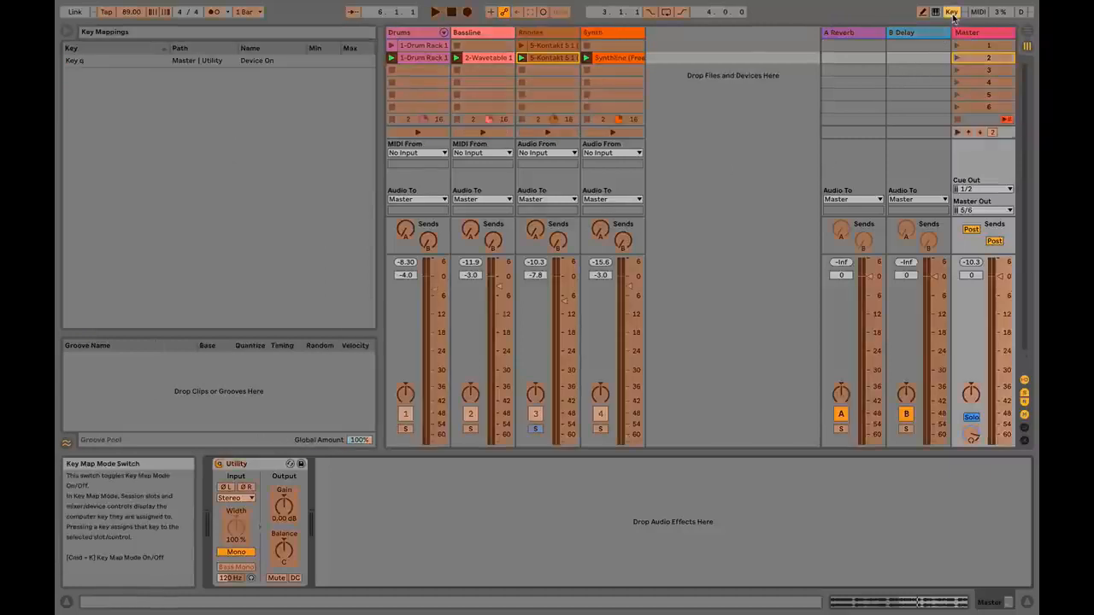
left_click(219, 466)
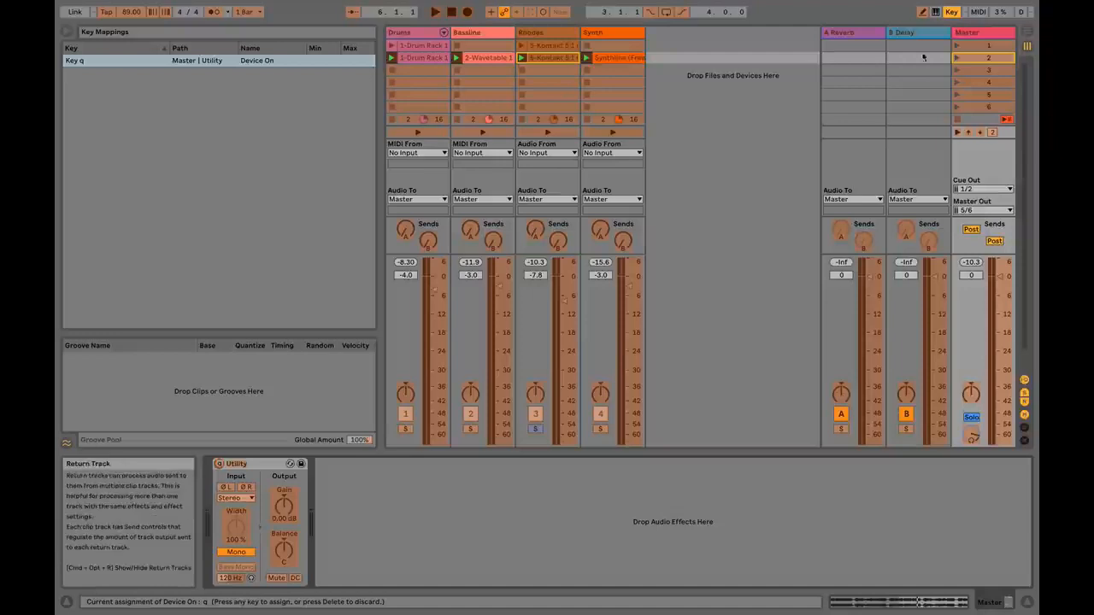
left_click(950, 12)
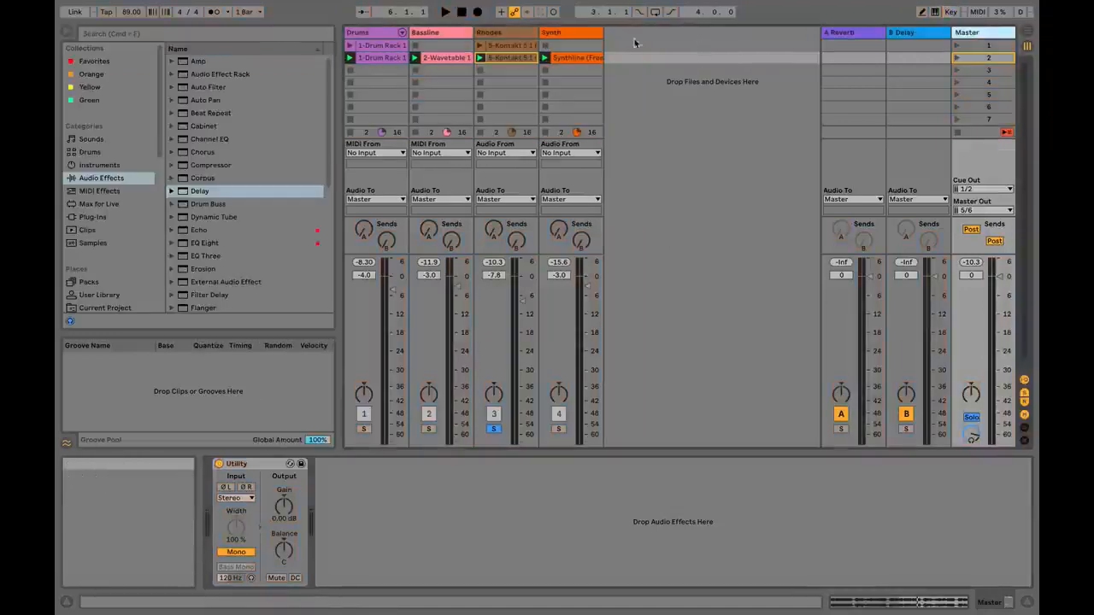
Step: Switch the Master track's mono Utility on and off several times, leaving the device off
left_click(579, 39)
left_click(532, 37)
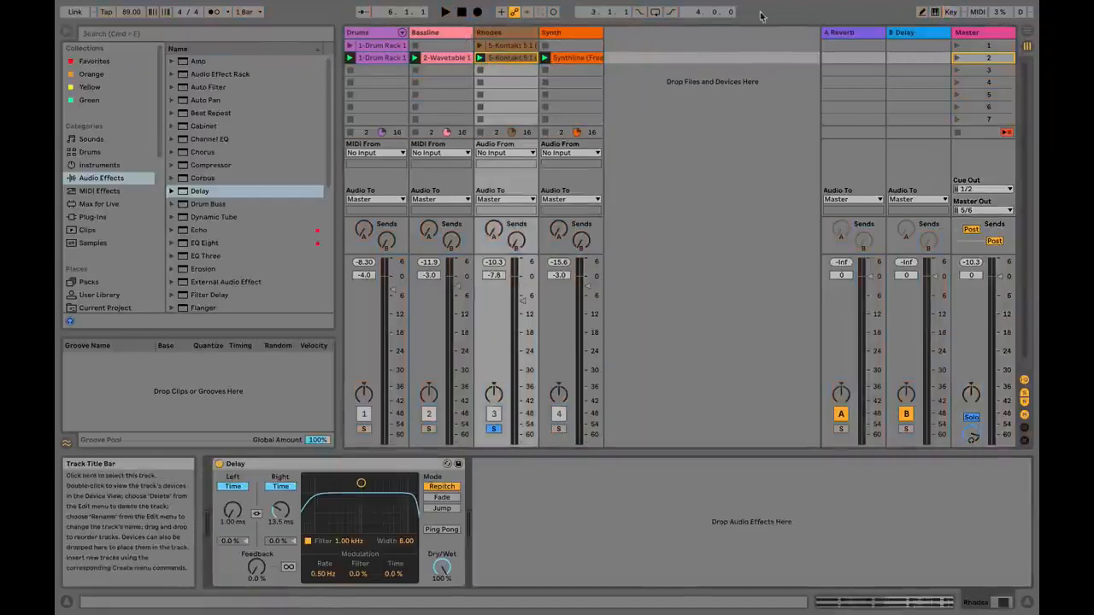
left_click(1000, 34)
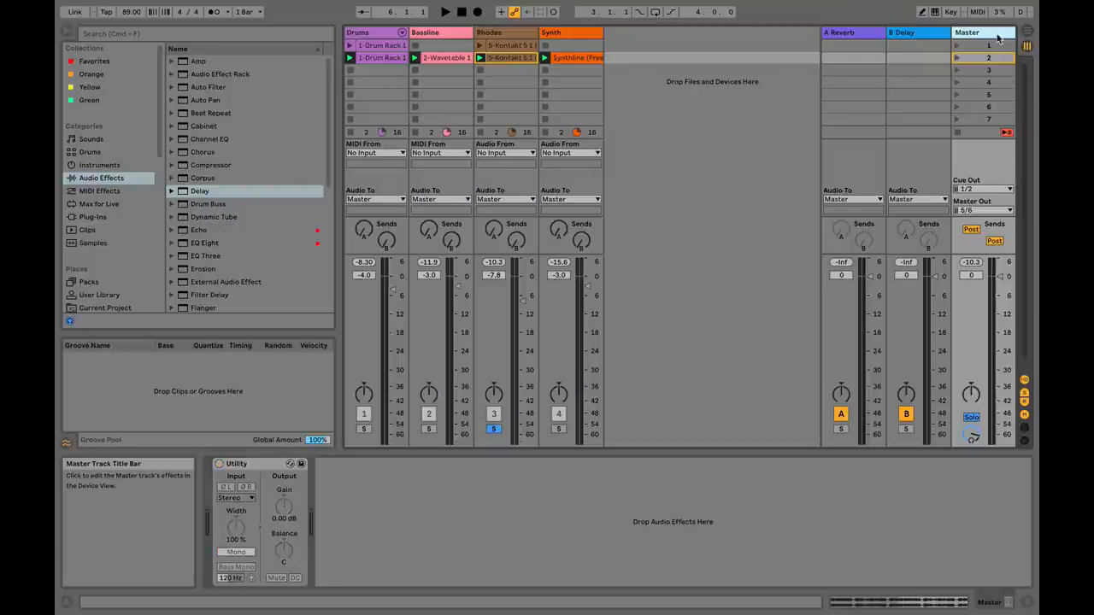
key("m")
key("m")
key("m")
key("m")
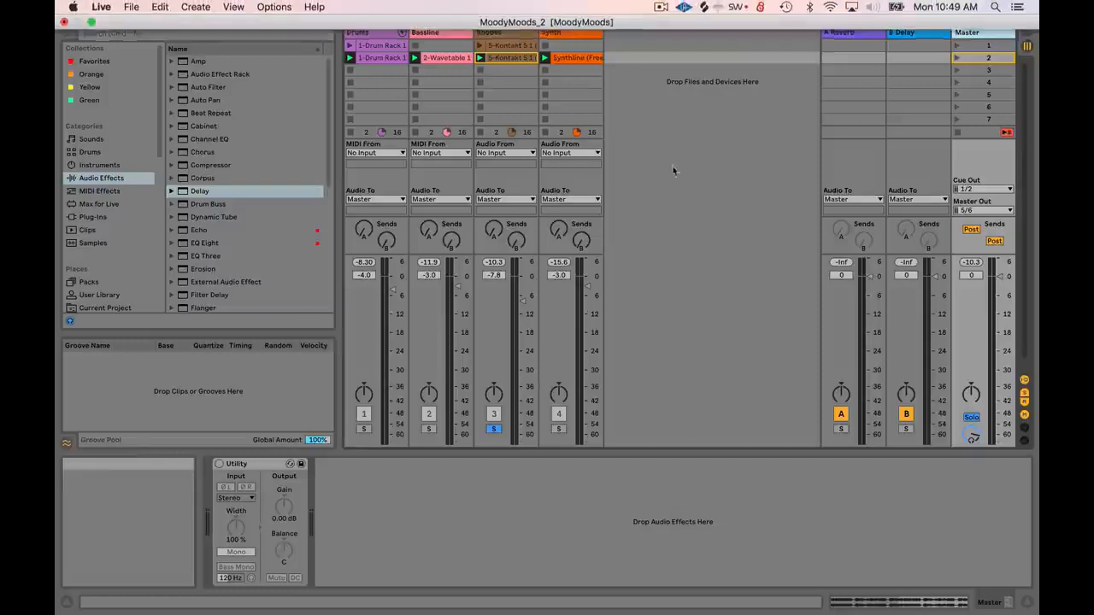
Step: Return to the Rhodes track's Delay and compare the soloed playback with the device active and bypassed, leaving it active
left_click(515, 33)
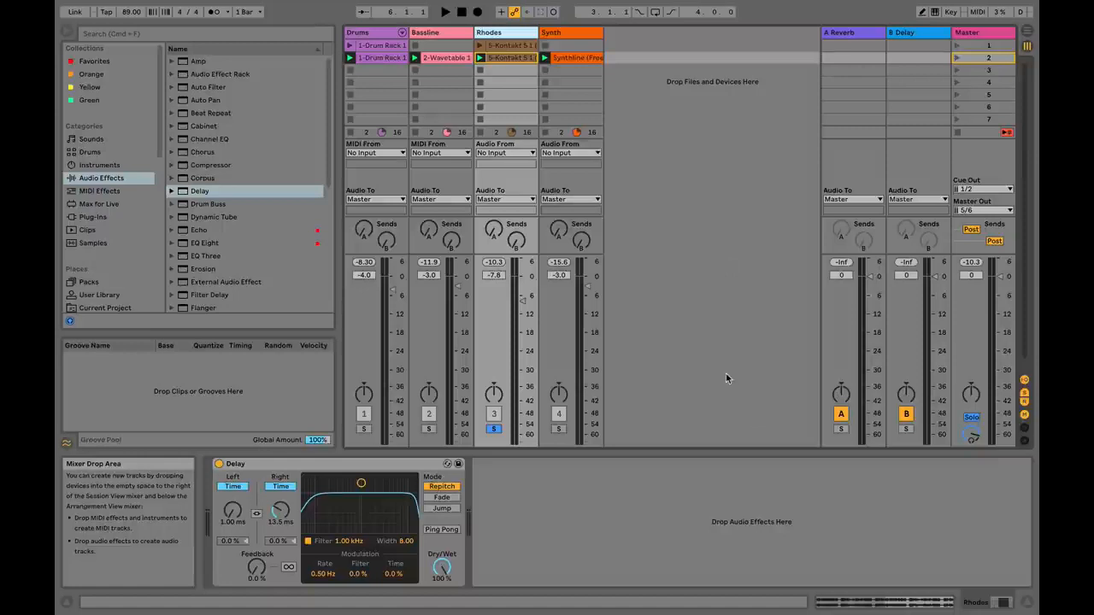
left_click(976, 34)
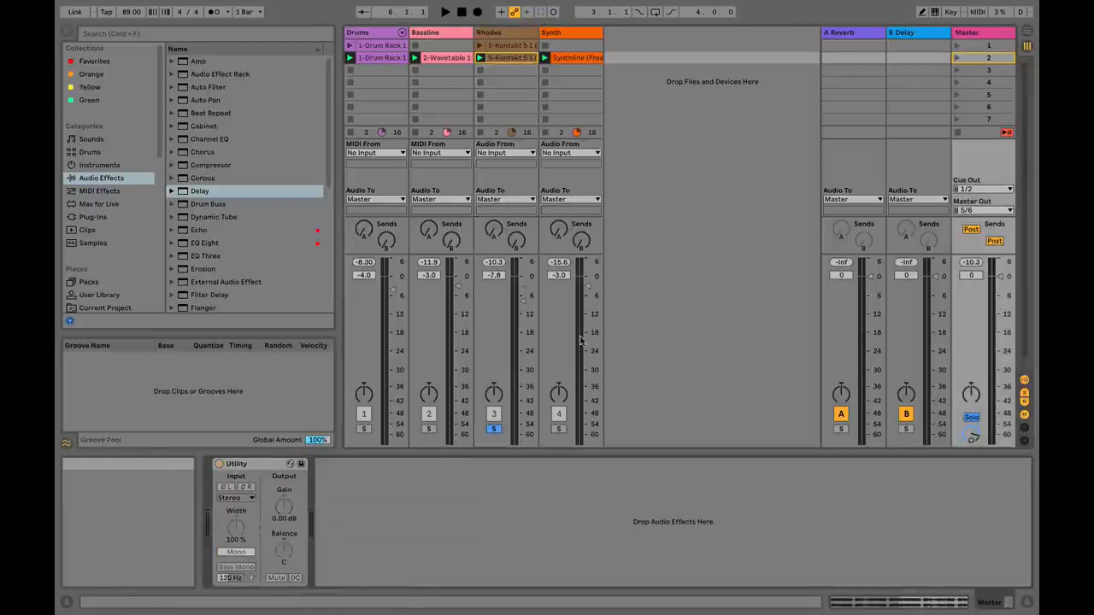
left_click(502, 36)
key("space")
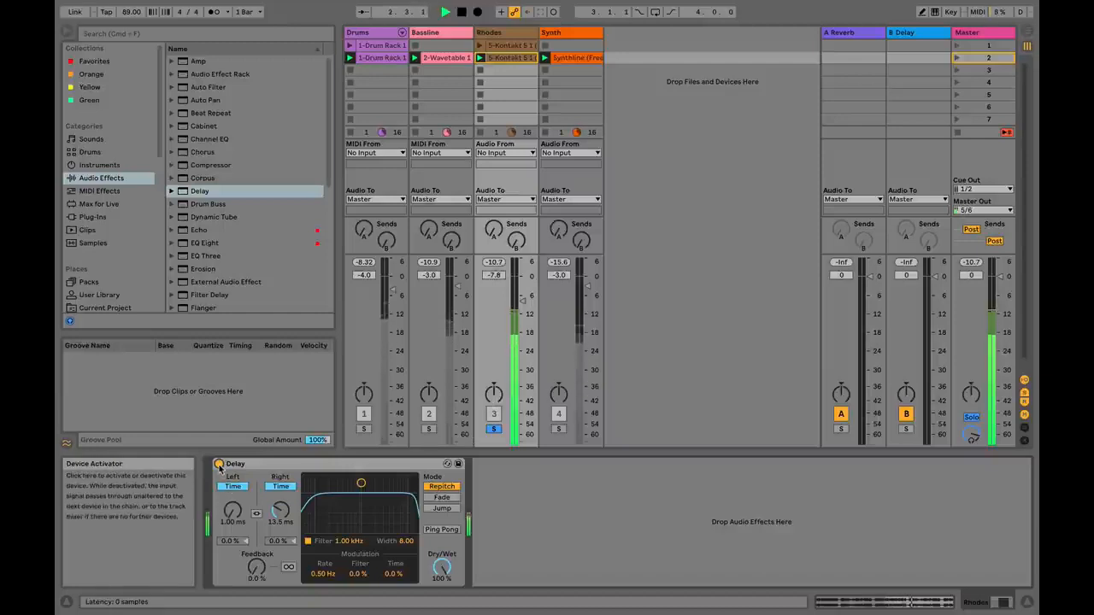
left_click(218, 465)
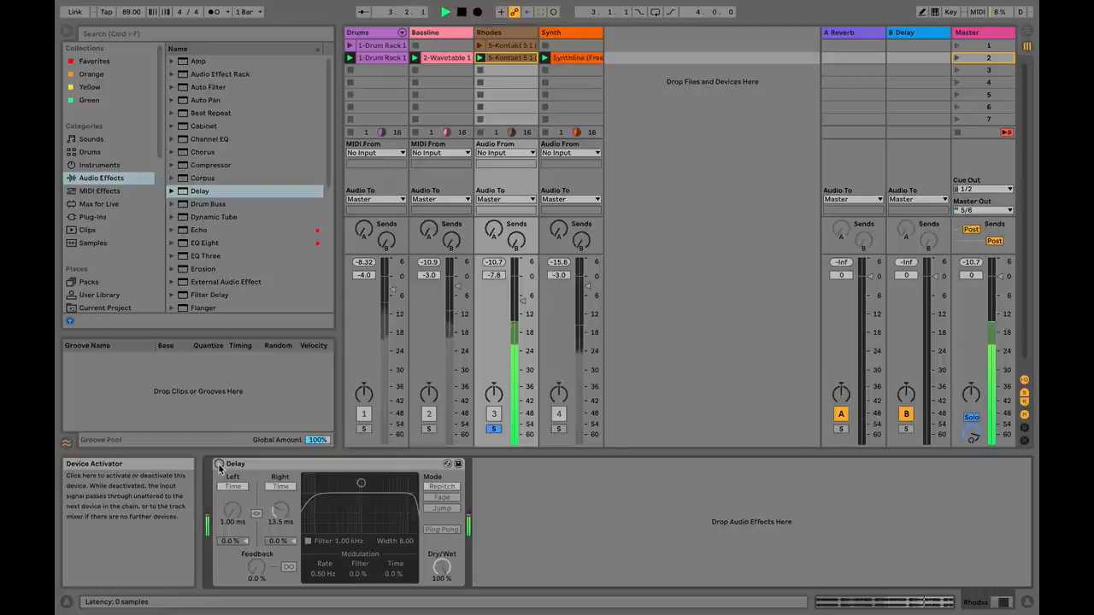
left_click(219, 465)
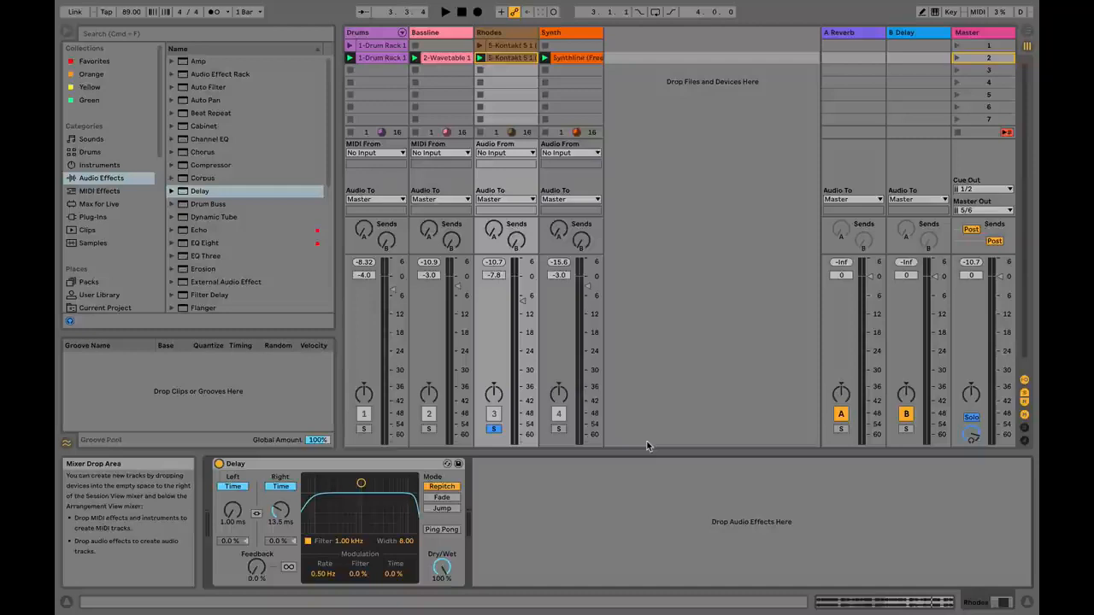
Step: Tune the Delay's right time by ear during mono playback of the soloed Rhodes, settling on 4.83 ms
key("space")
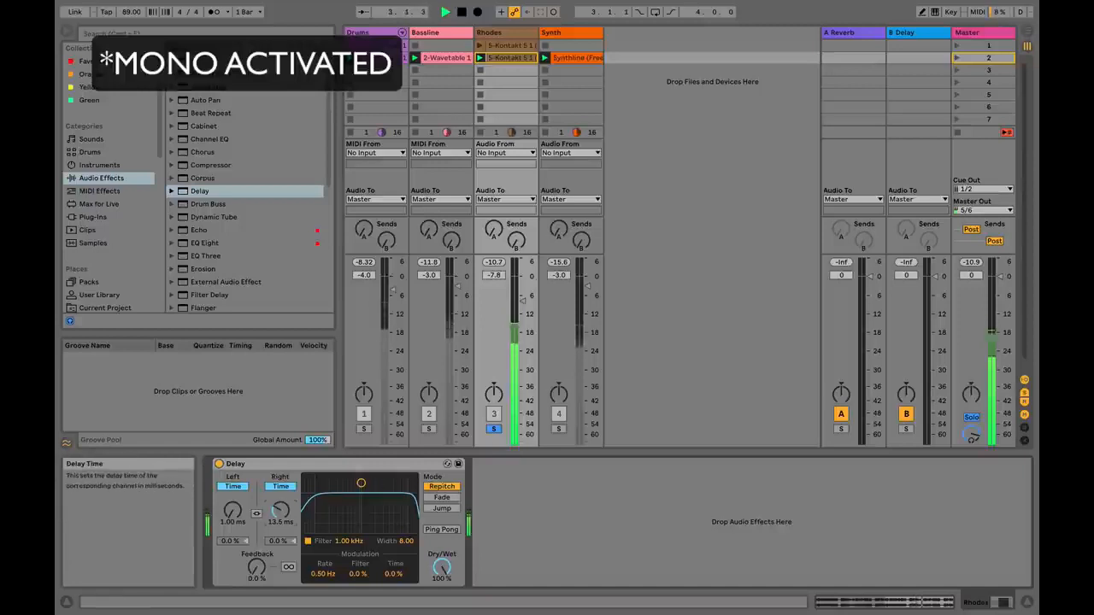
left_click_drag(280, 510, 280, 516)
key("space")
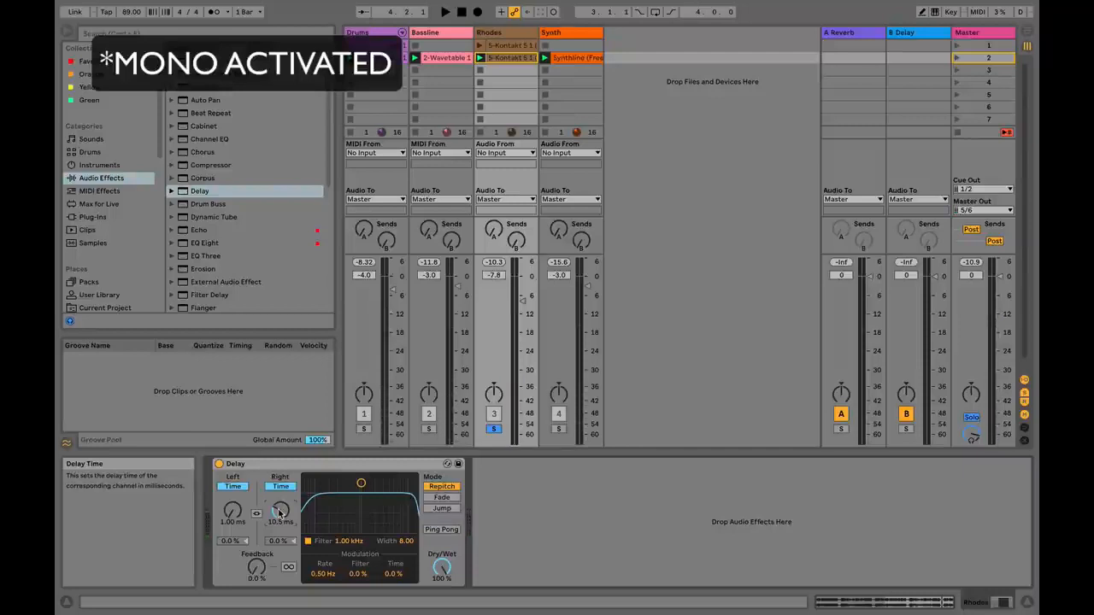
key("space")
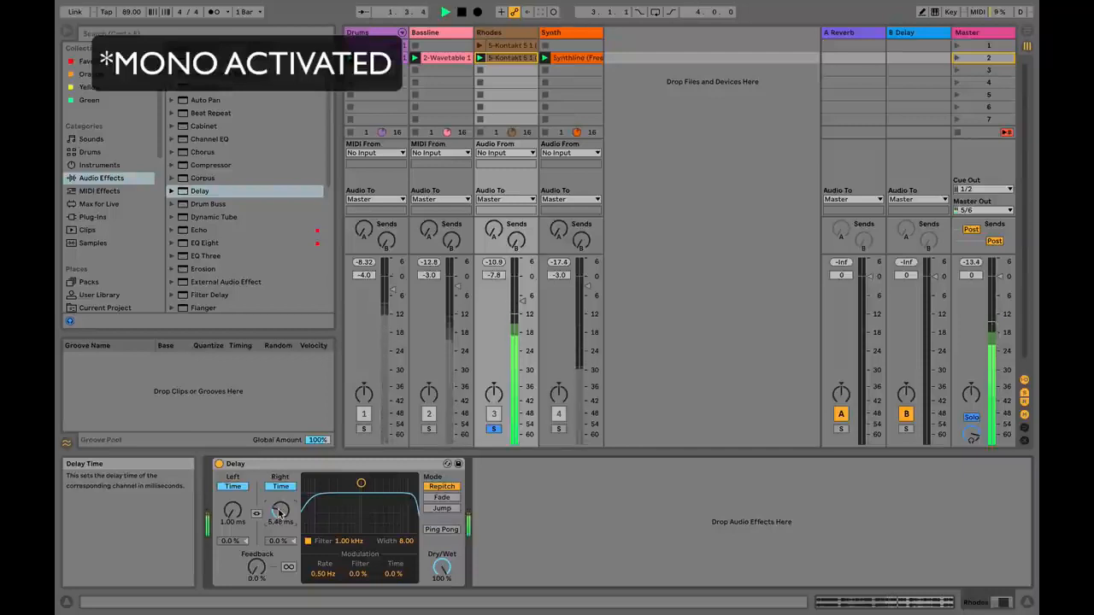
left_click_drag(279, 513, 279, 511)
key("space")
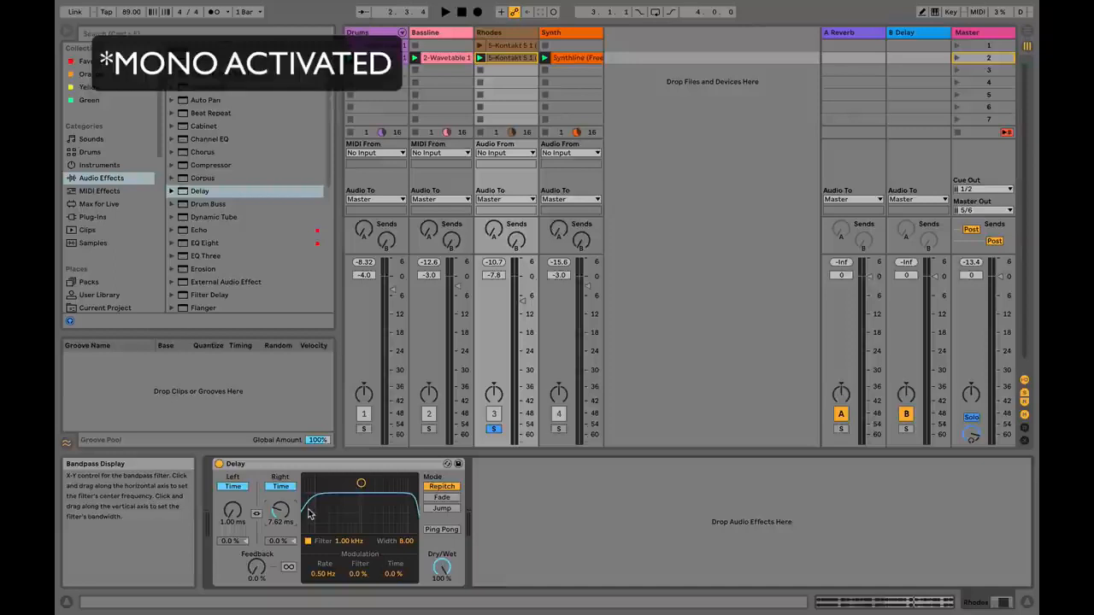
key("space")
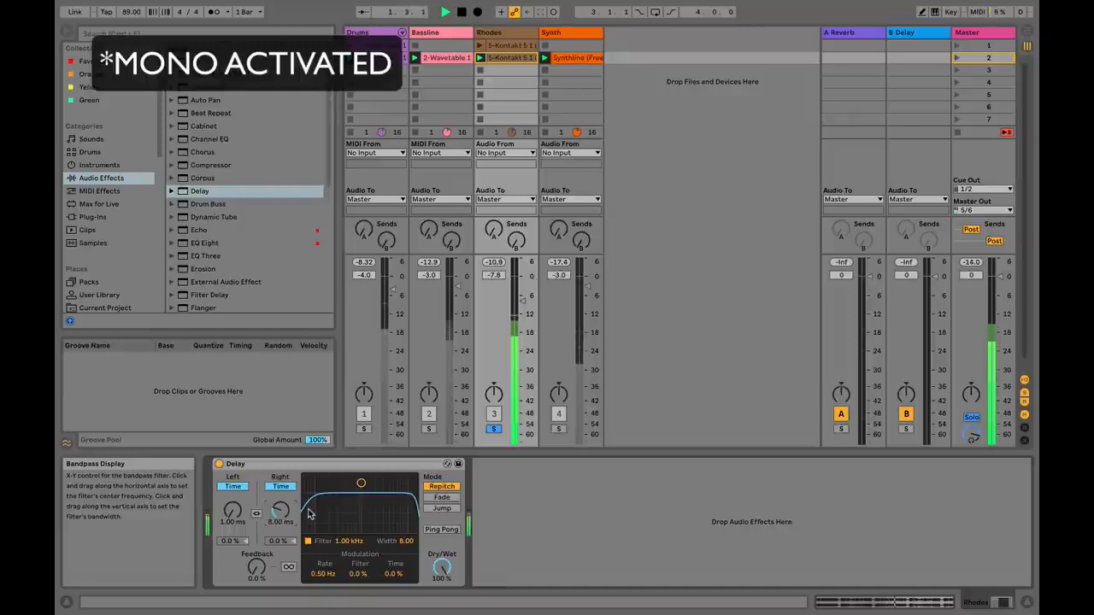
left_click_drag(281, 511, 280, 530)
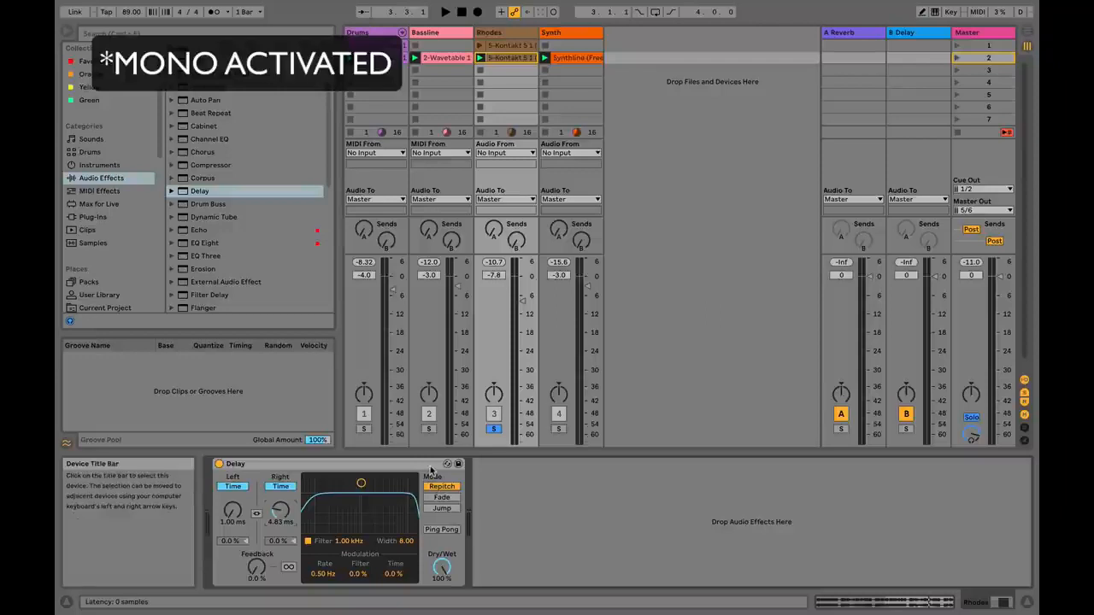
Step: Listen to the delayed Rhodes soloed and within the full mix, checking the mix in stereo and mono
key("space")
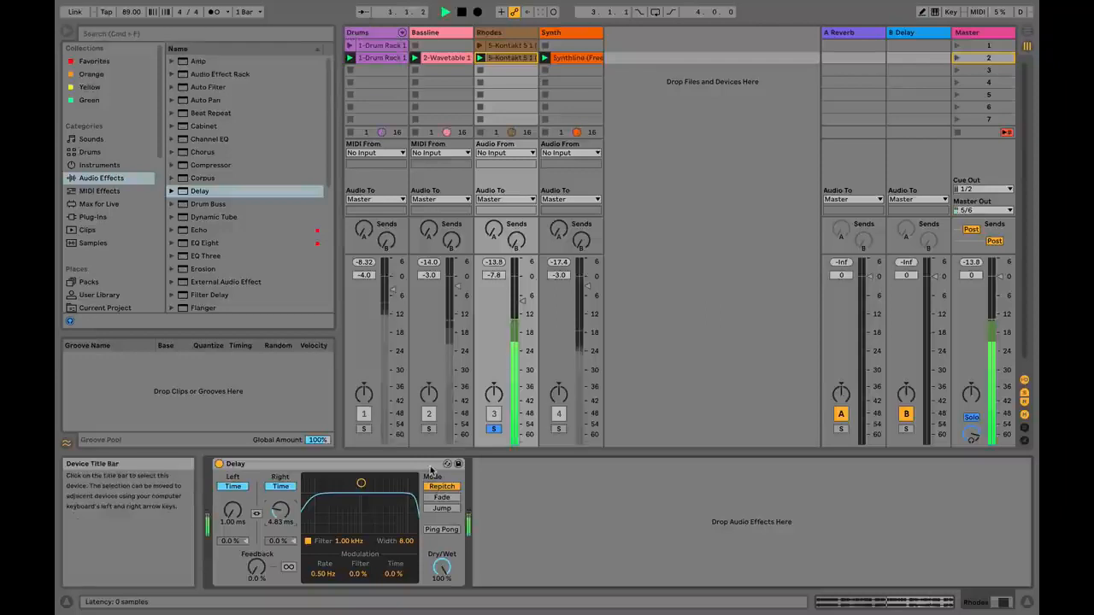
key("space")
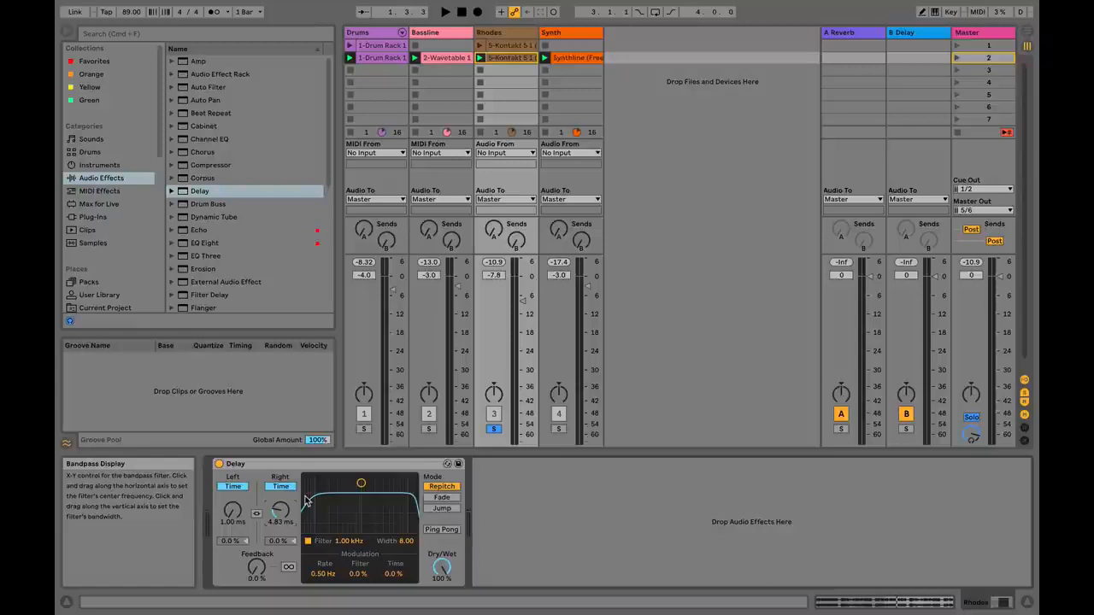
key("space")
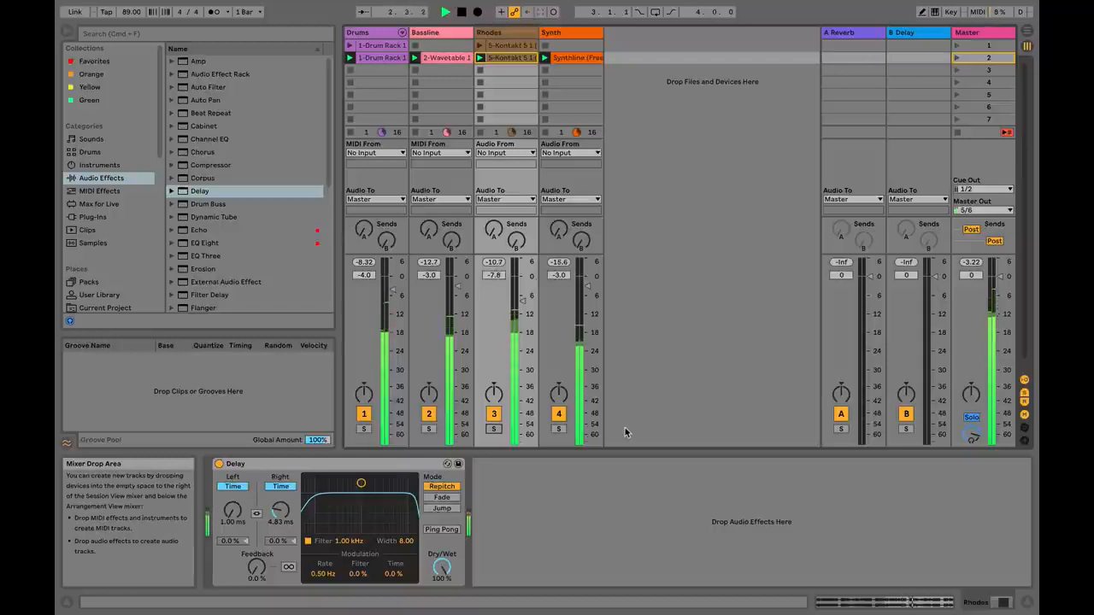
key("space")
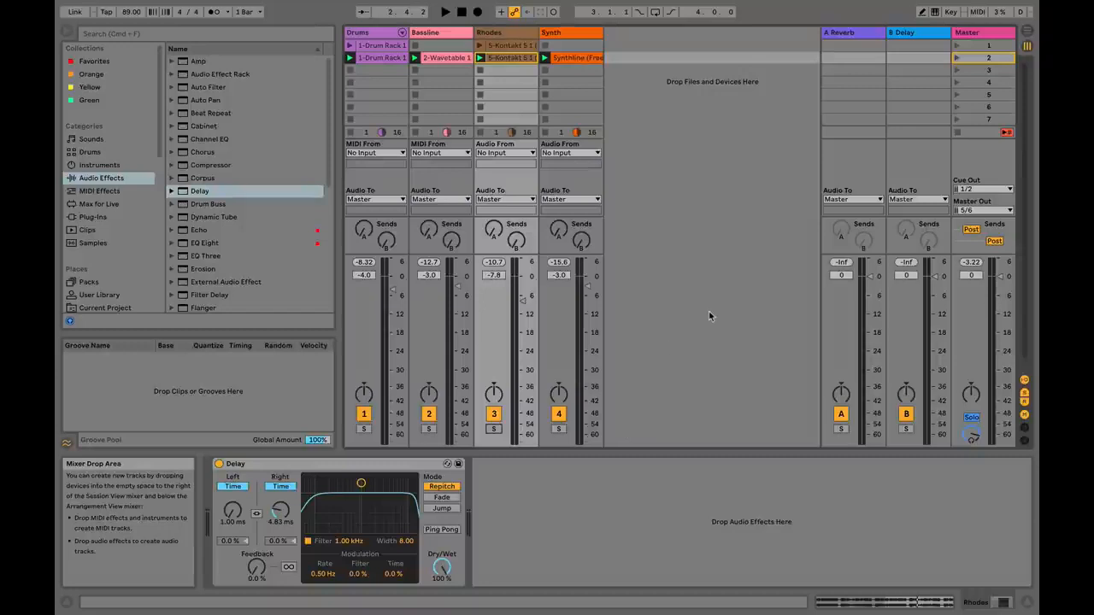
key("space")
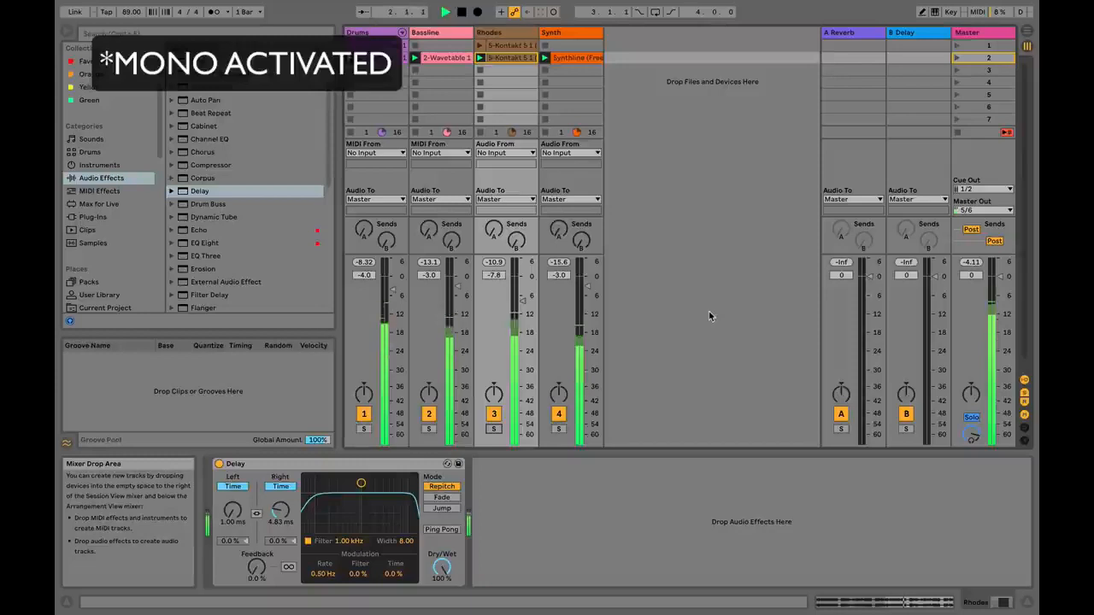
key("space")
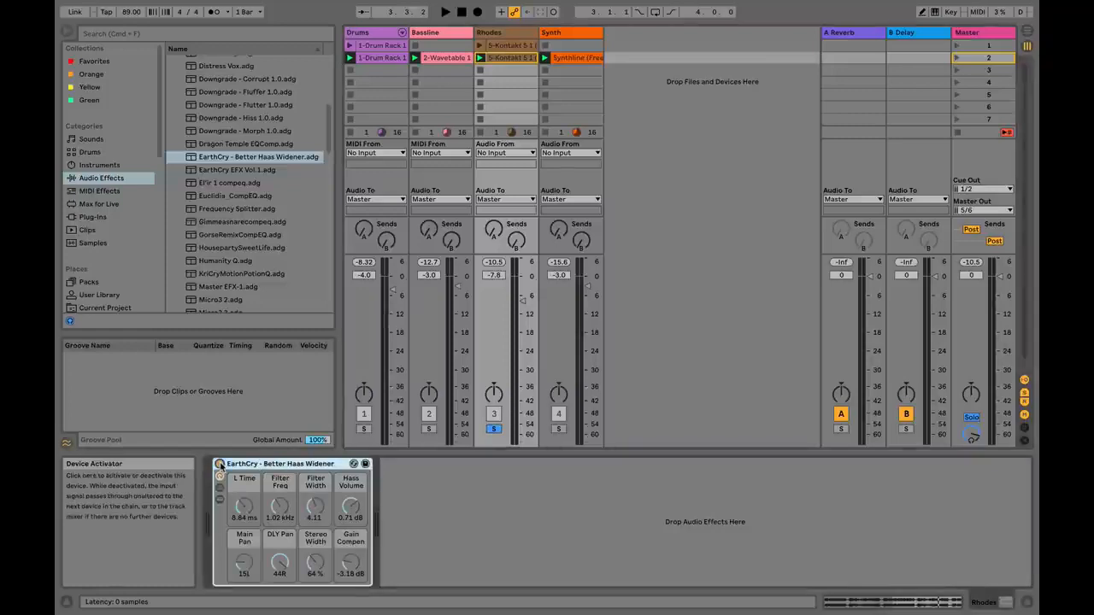
Step: Play the soloed Rhodes in stereo and compare it with the EarthCry - Better Haas Widener rack bypassed and active
key("space")
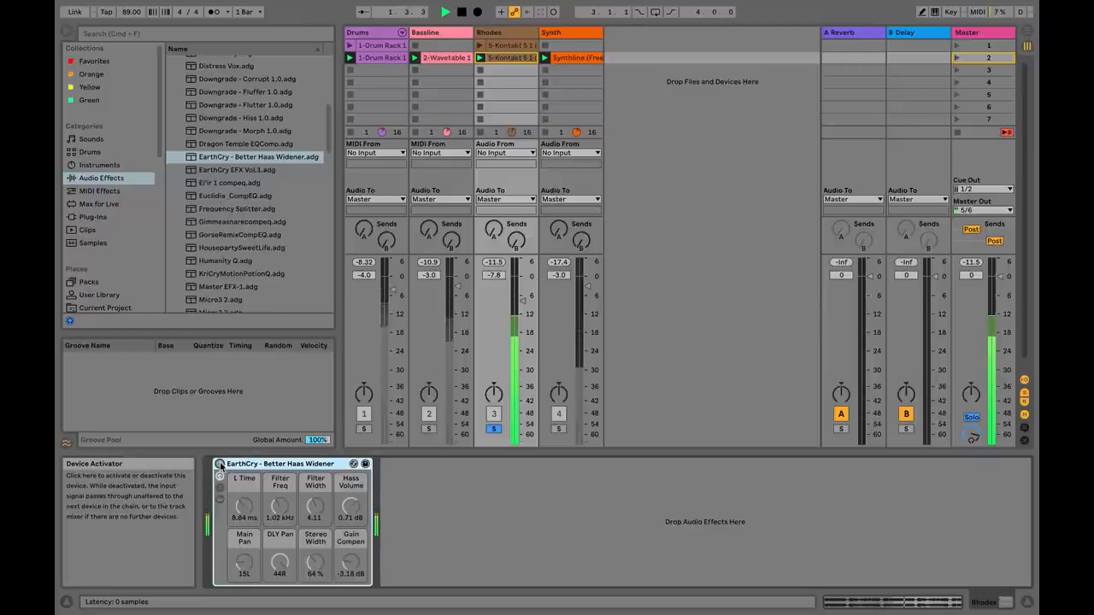
left_click(220, 464)
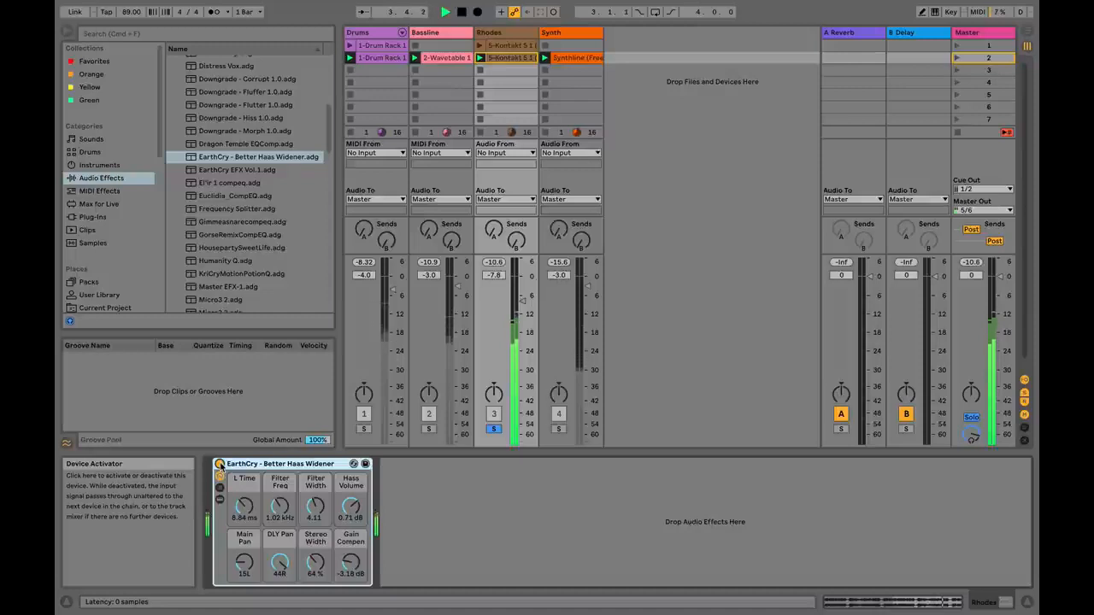
left_click(220, 465)
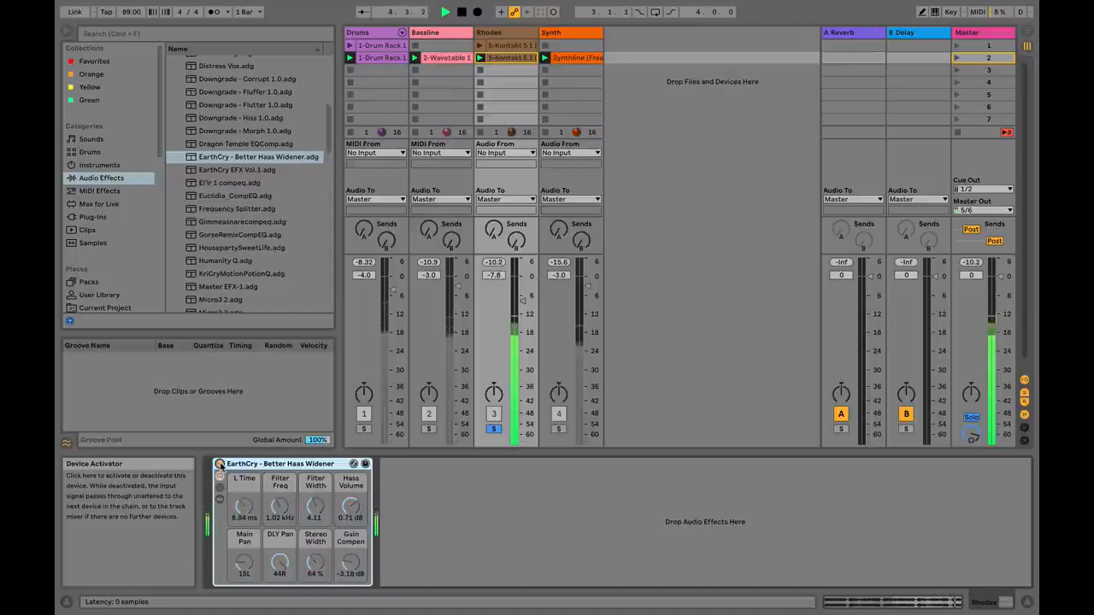
left_click(220, 465)
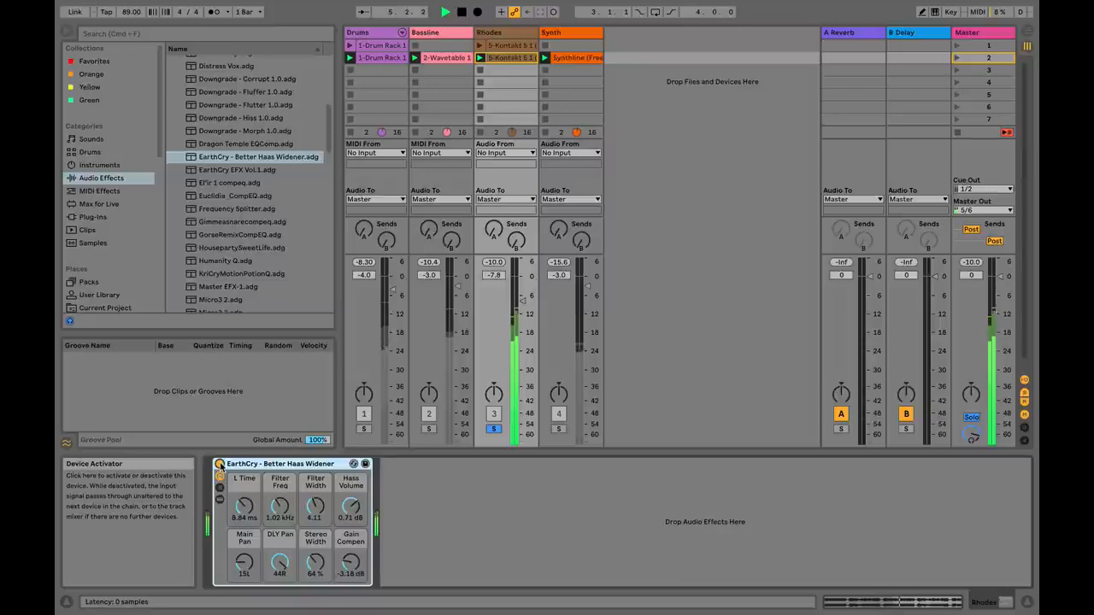
key("space")
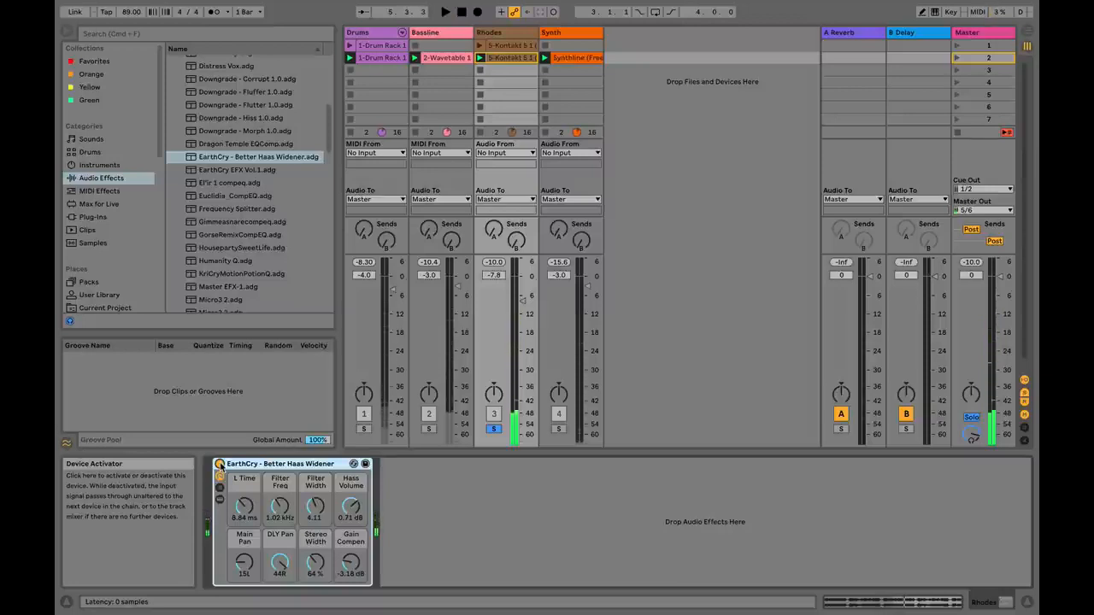
Step: Play the soloed Rhodes in mono and compare it with the Better Haas Widener rack active and bypassed
key("space")
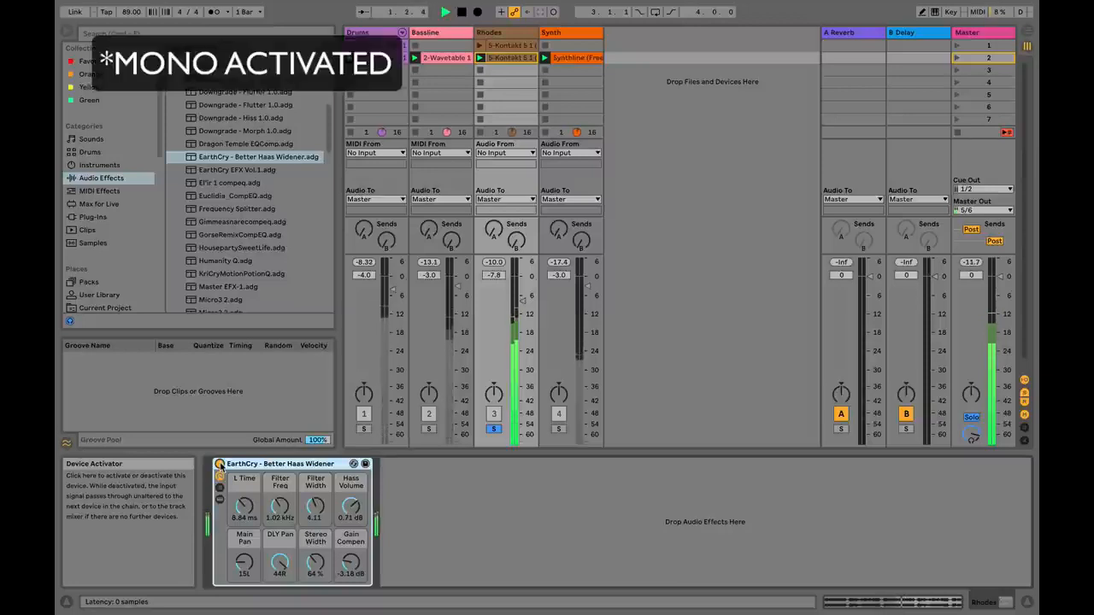
left_click(220, 464)
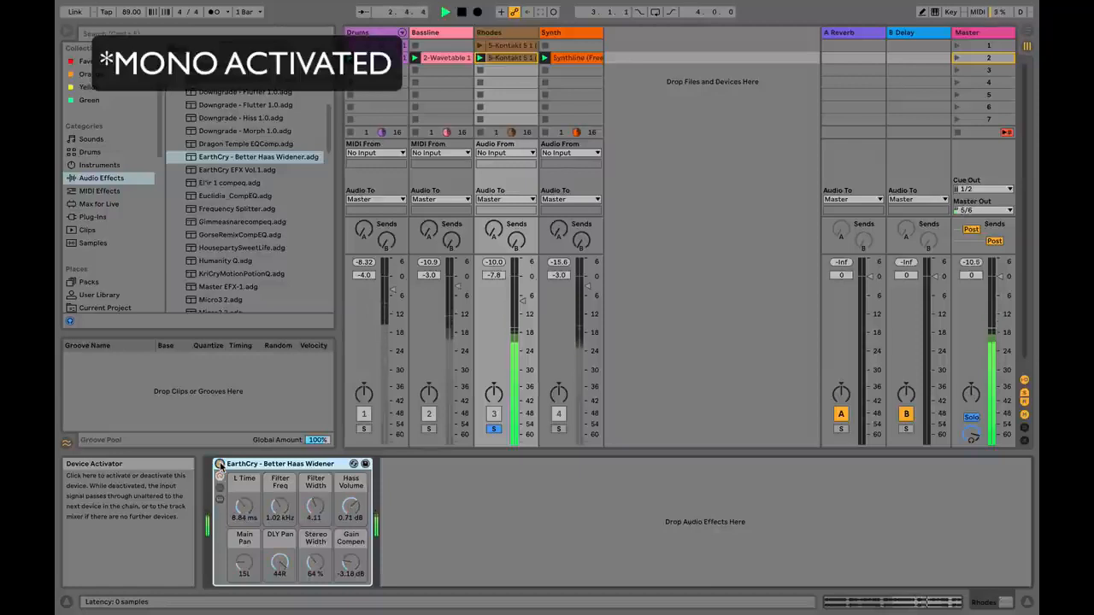
left_click(220, 463)
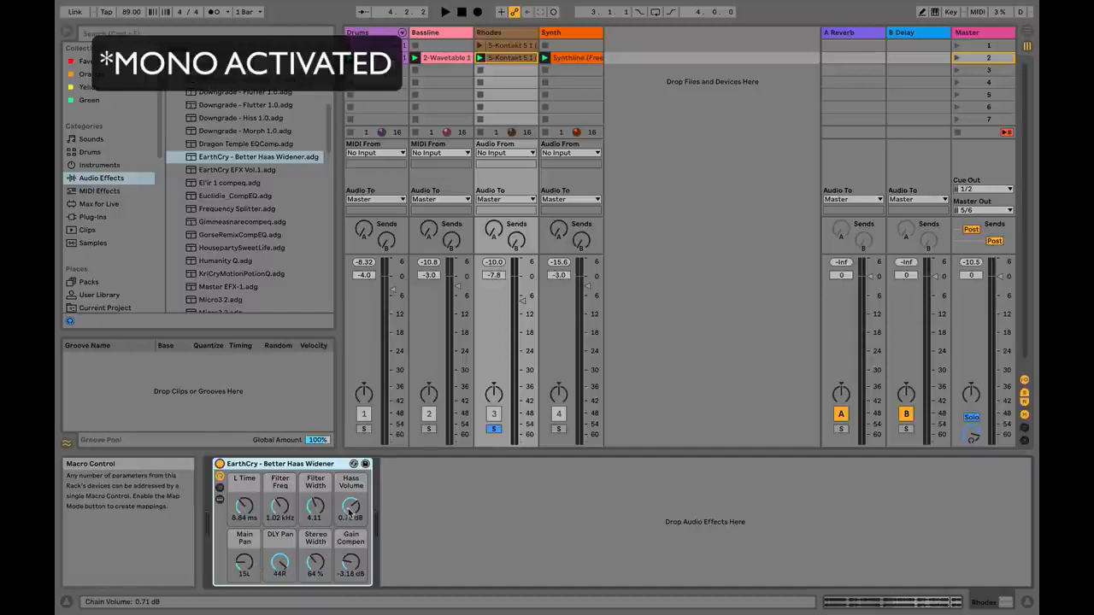
Step: Set the widener rack's Hass Volume to 5.876 dB and check the mono setting in the Master track's Utility
left_click_drag(351, 506, 350, 469)
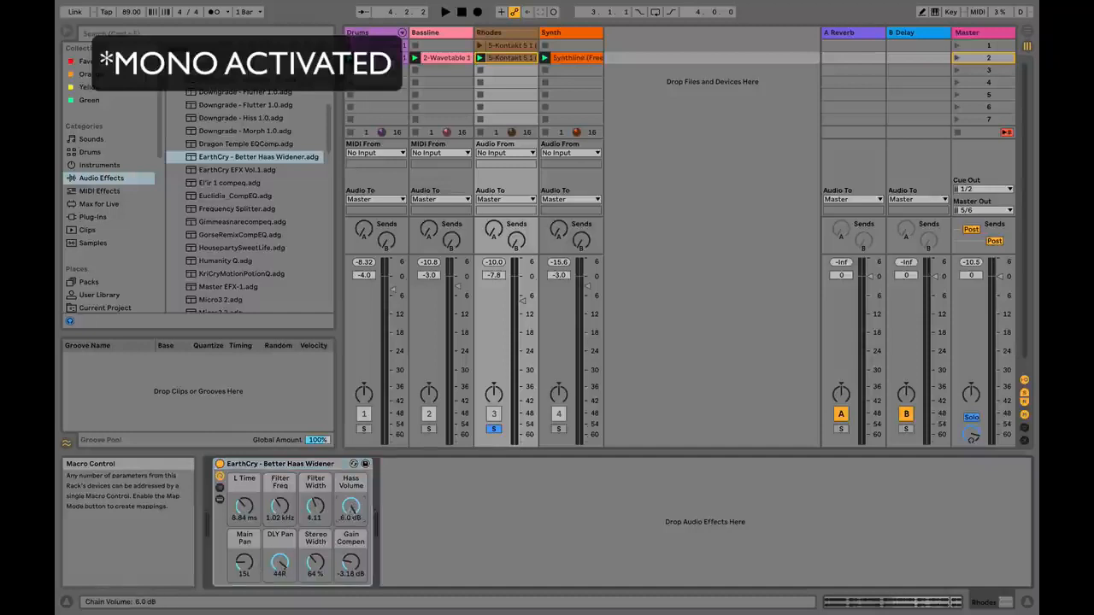
left_click_drag(351, 509, 351, 510)
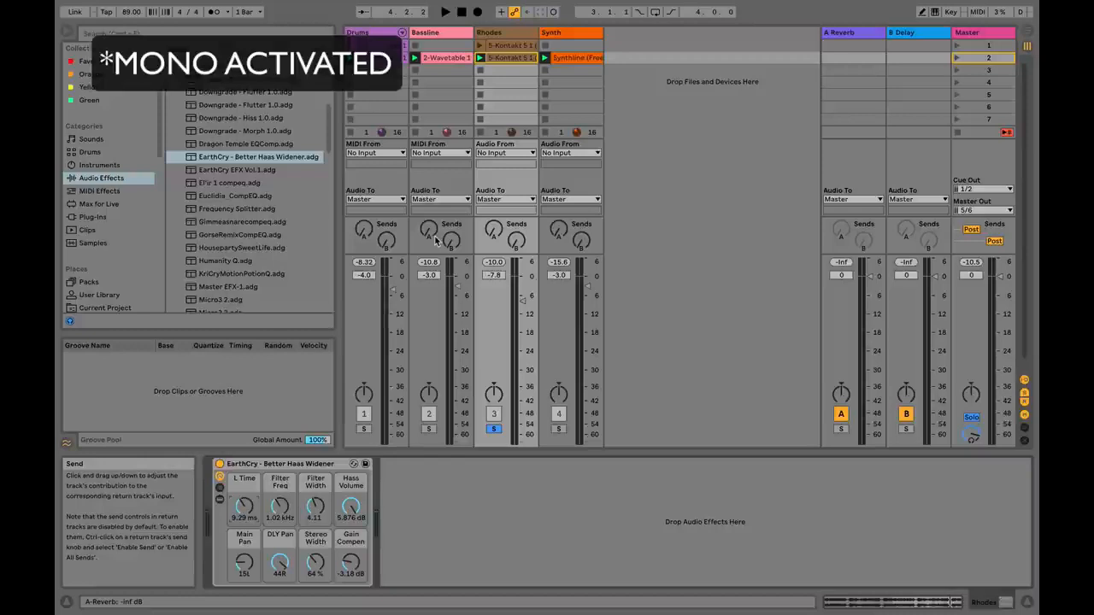
left_click(974, 33)
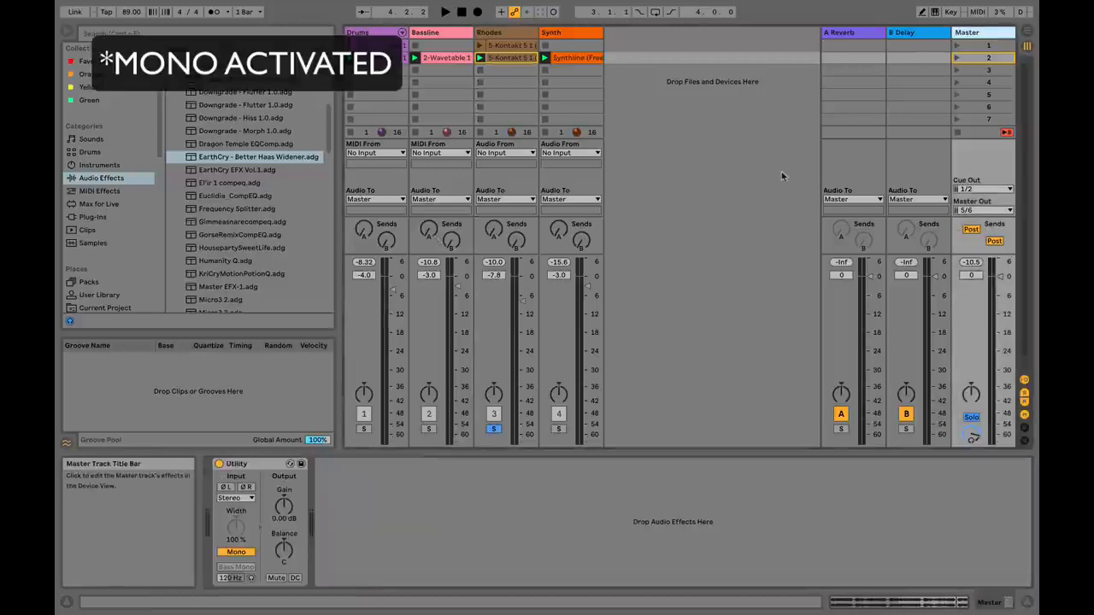
left_click(500, 32)
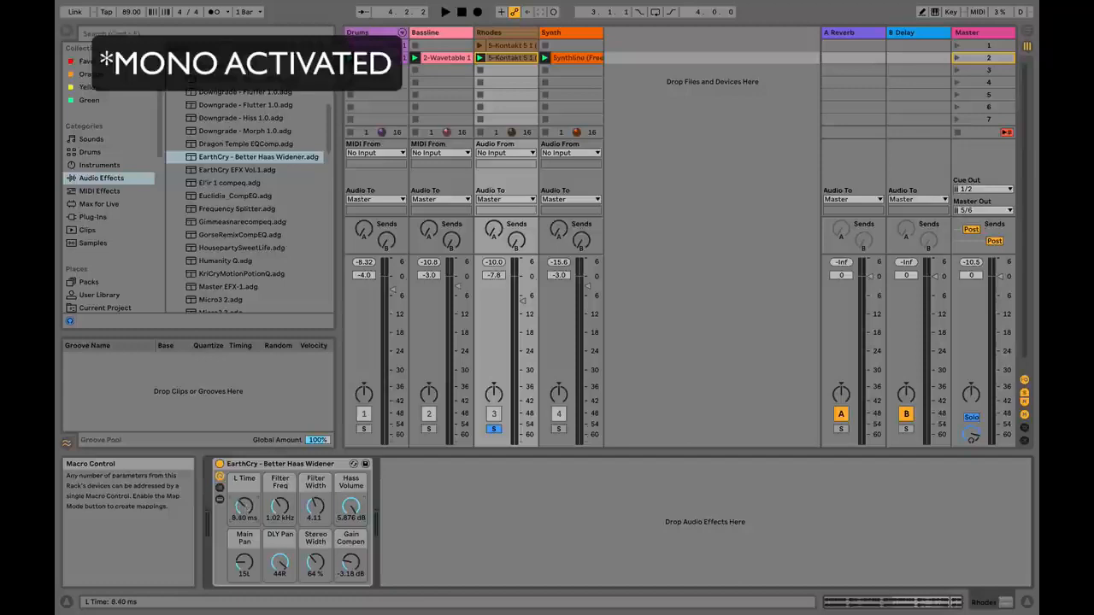
Step: Tune the widener rack's L Time by ear on the soloed Rhodes in mono, settling on 7.59 ms
mouse_move(244, 506)
left_mouse_down()
mouse_move(245, 491)
mouse_move(245, 503)
left_mouse_up()
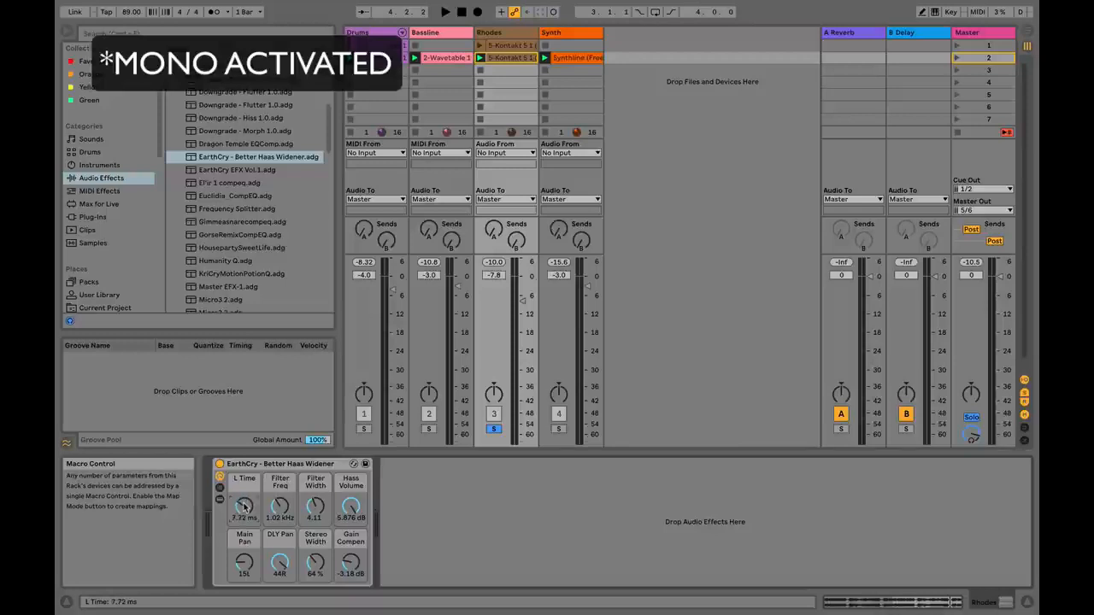
key("space")
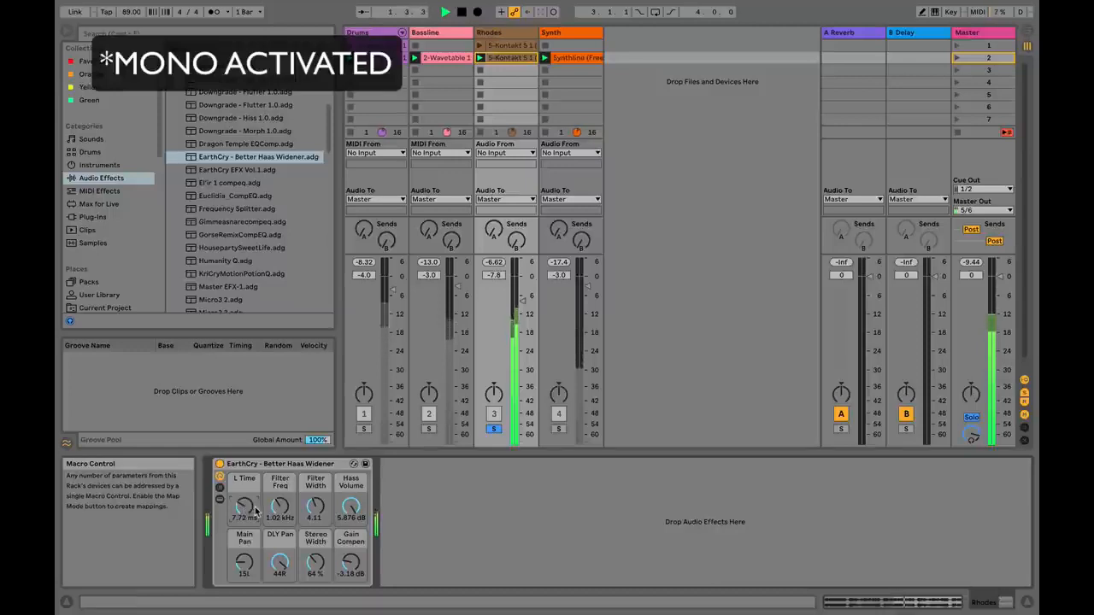
left_click_drag(255, 510, 246, 513)
key("space")
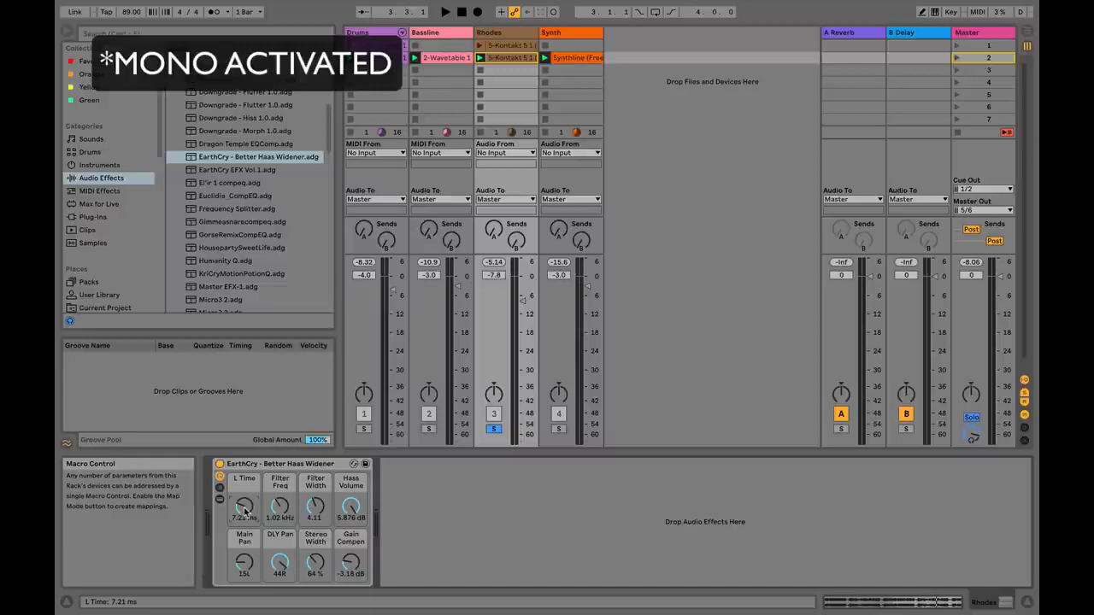
key("space")
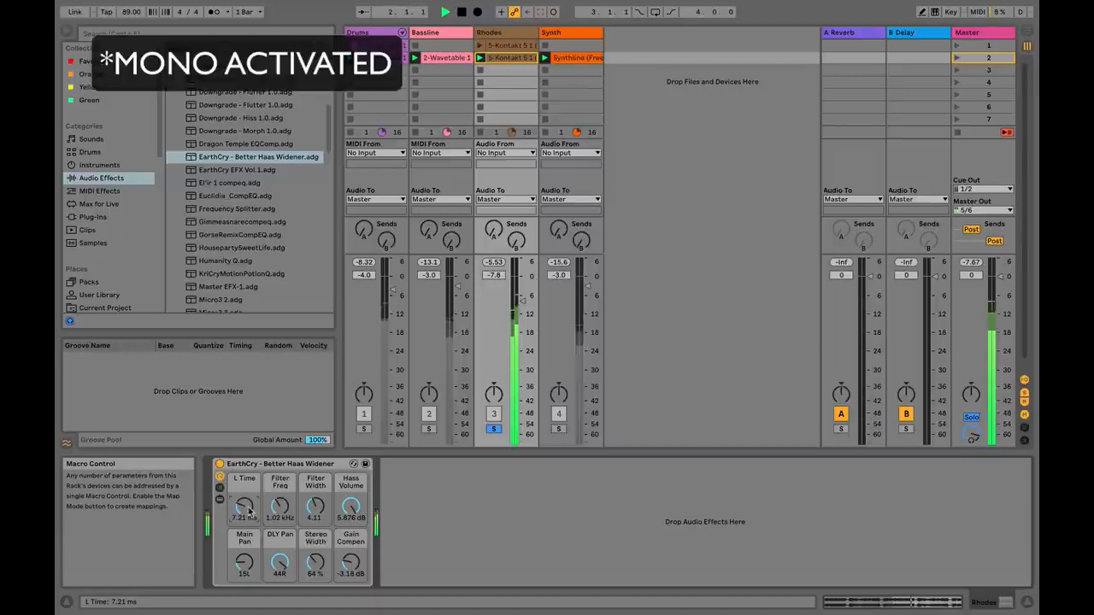
left_click_drag(248, 510, 249, 511)
key("space")
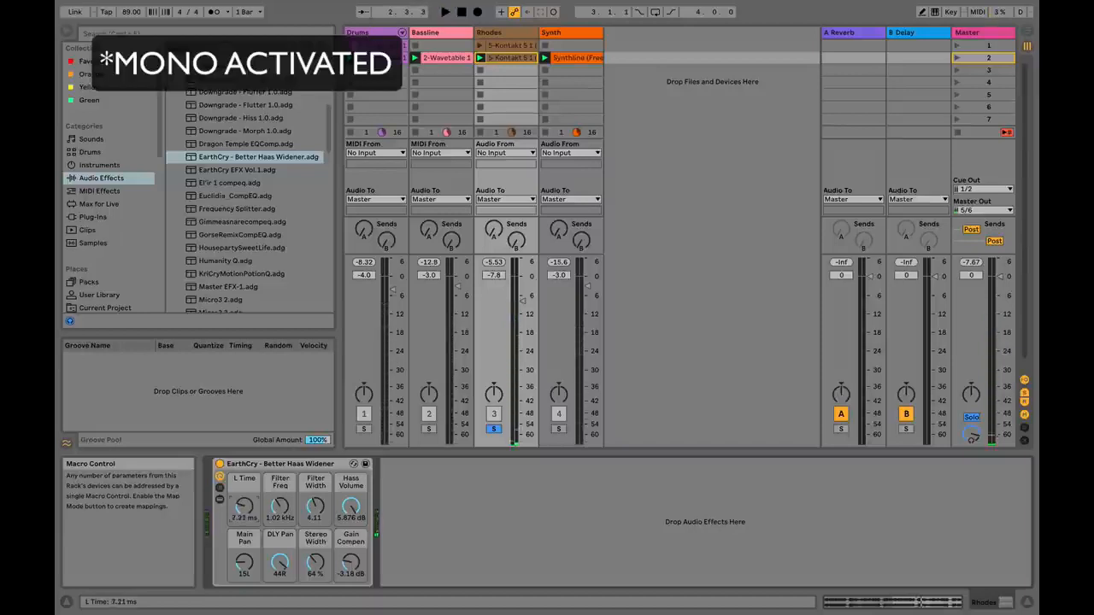
mouse_move(249, 511)
left_mouse_down()
mouse_move(248, 523)
mouse_move(248, 506)
left_mouse_up()
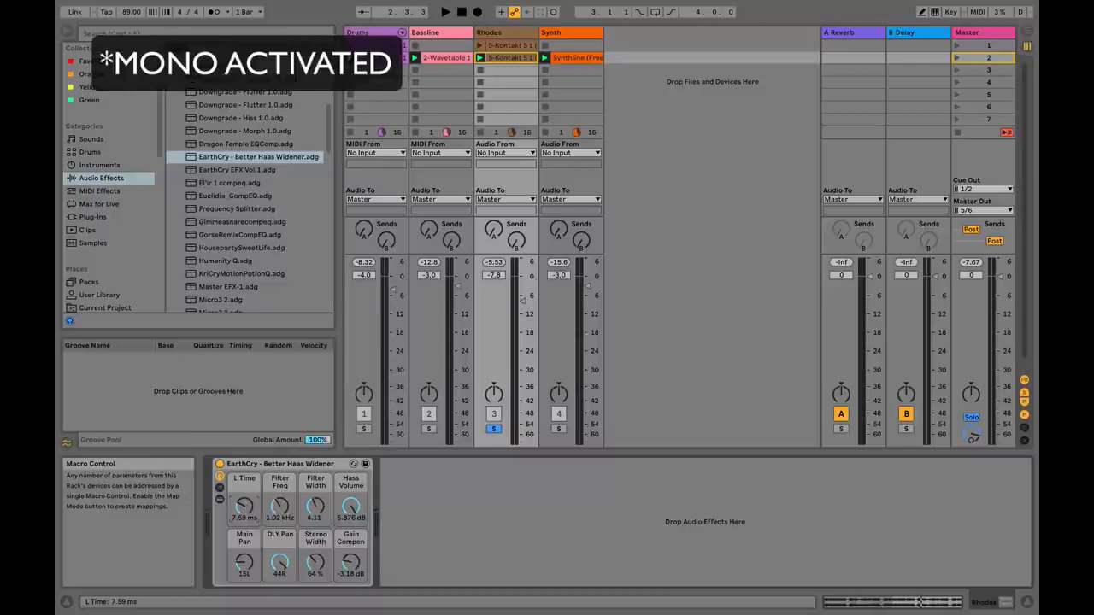
Step: Tune the widener rack's L Time by ear on the soloed Rhodes in mono, settling on 10.4 ms
key("space")
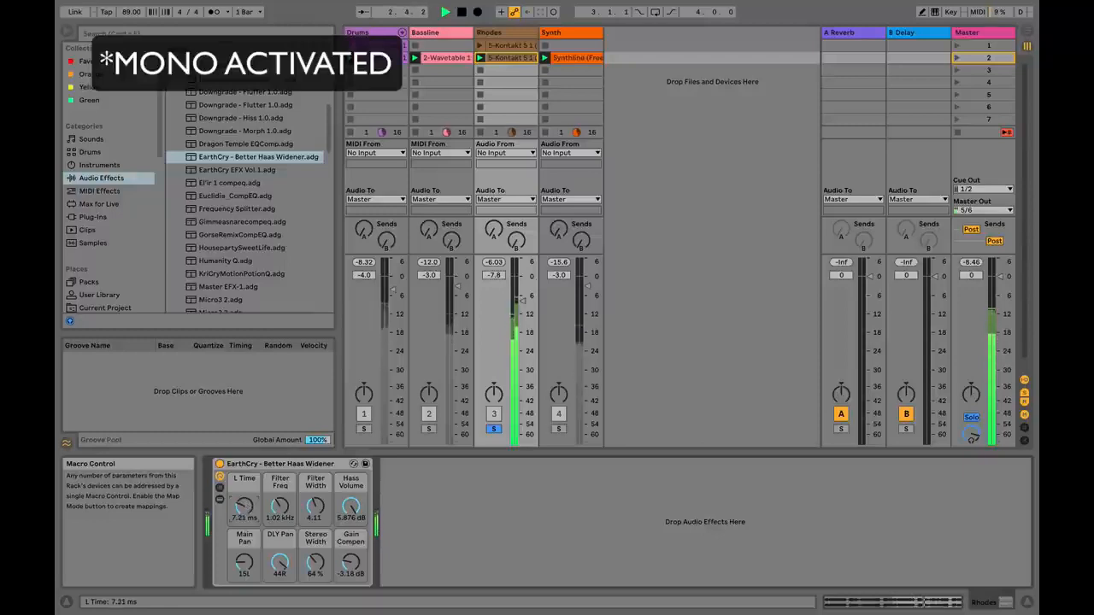
left_click_drag(244, 505, 266, 508)
key("space")
key("space")
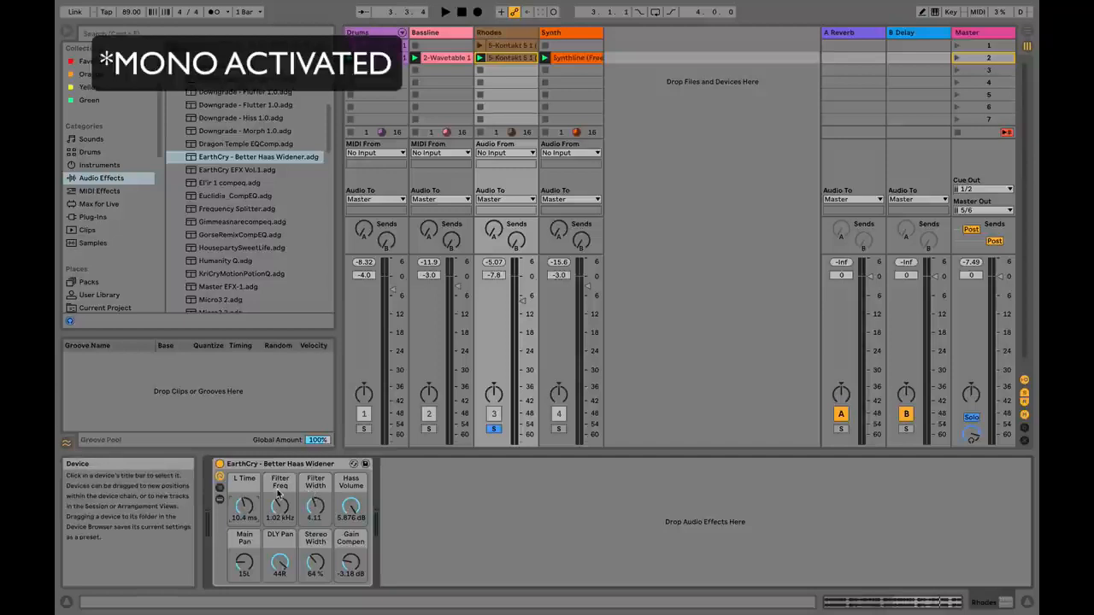
Step: Play the soloed Rhodes with the widener rack bypassed and active, and check the active rack in mono
key("space")
left_click(218, 464)
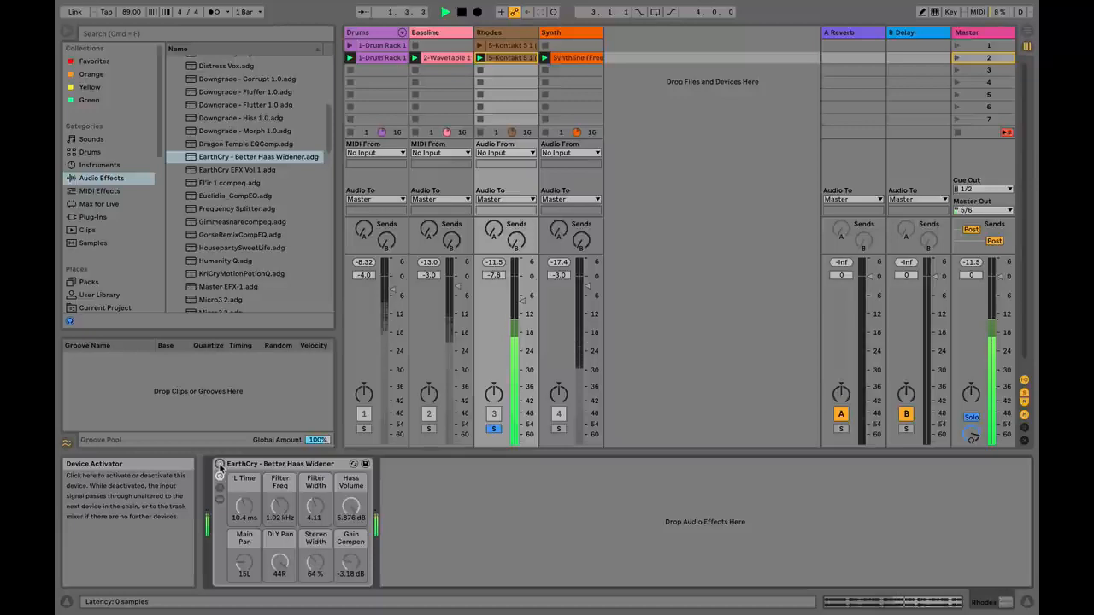
left_click(219, 464)
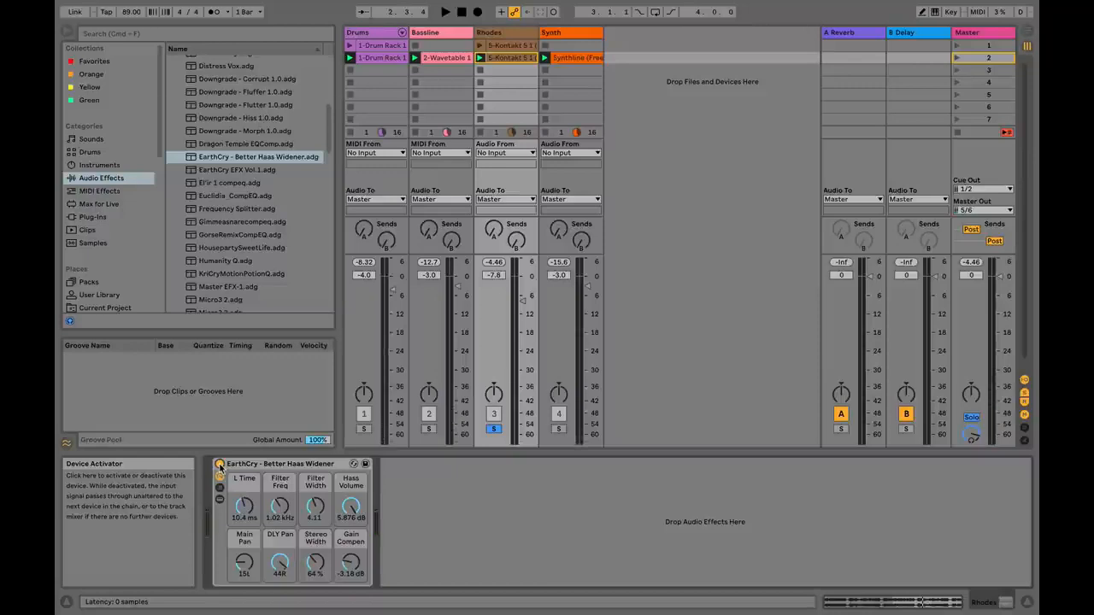
key("space")
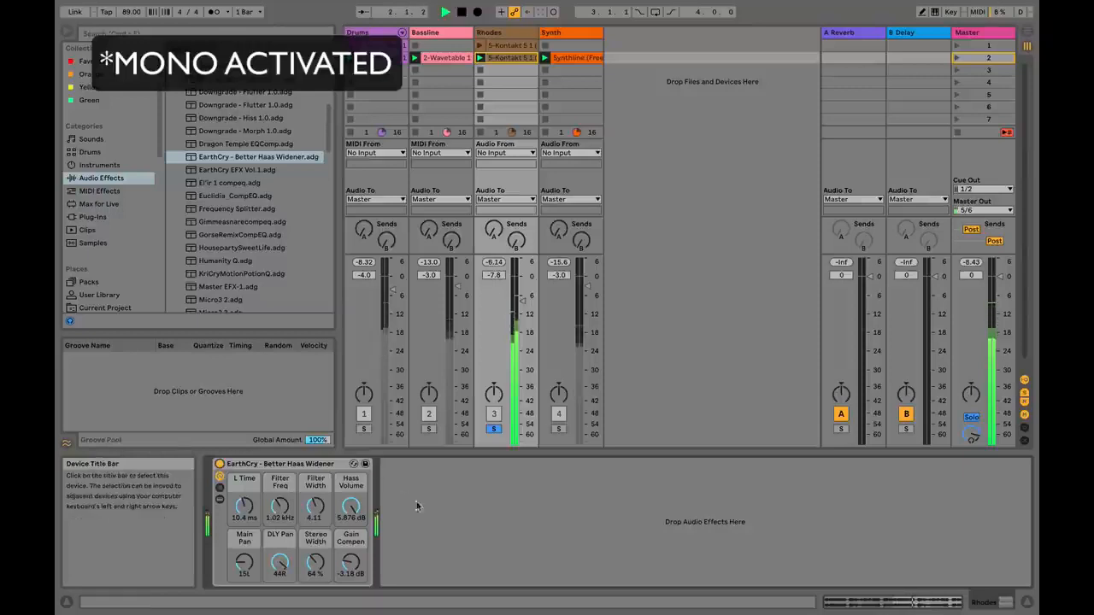
key("space")
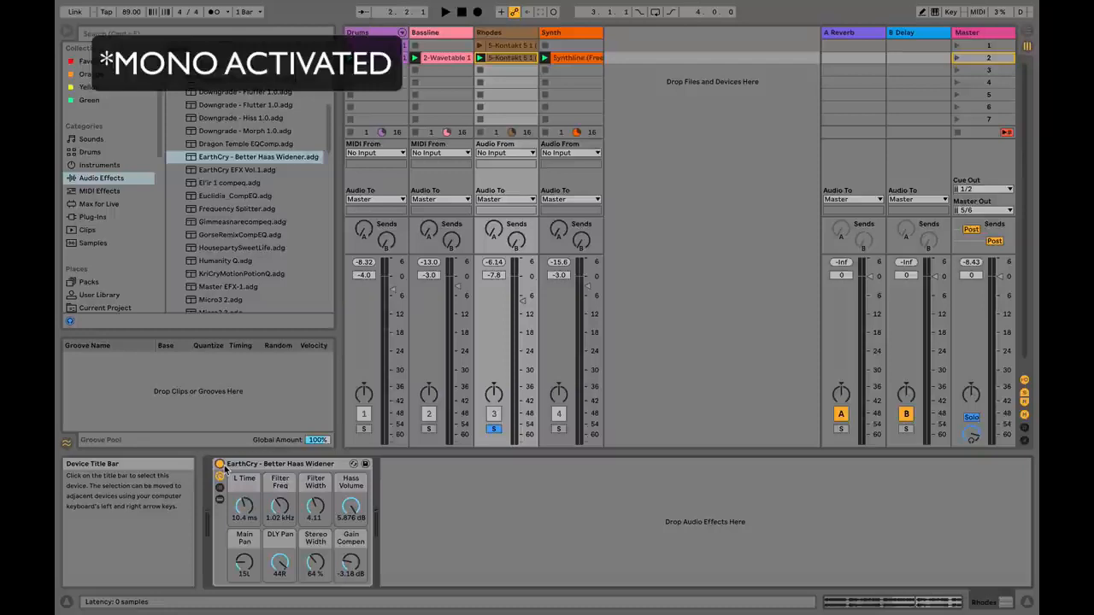
Step: Lower the widener rack's Hass Volume to -0.297 dB while auditioning the Rhodes
left_click_drag(350, 505, 351, 520)
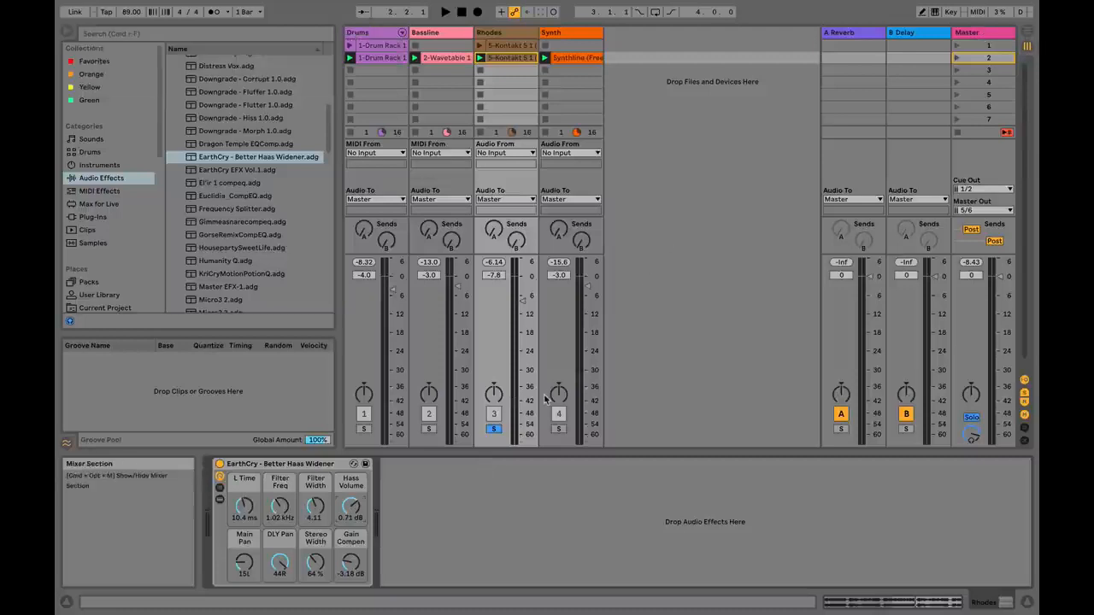
key("space")
mouse_move(351, 511)
left_mouse_down()
mouse_move(350, 528)
mouse_move(350, 507)
left_mouse_up()
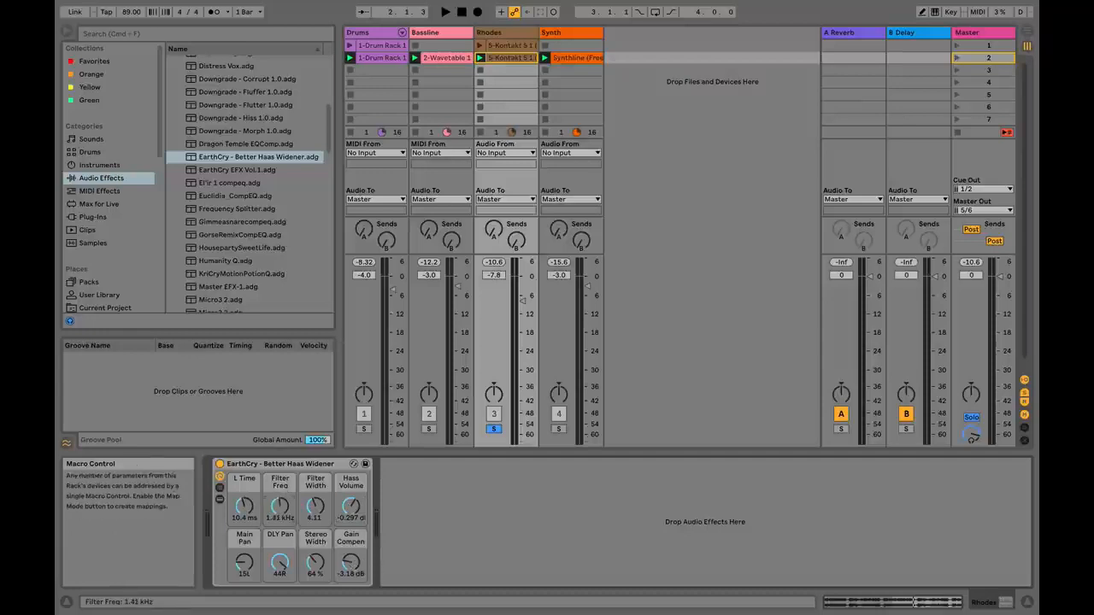
Step: Set the widener rack's Filter Width to 3.85 and Filter Freq to 619 Hz, auditioning the Rhodes in mono
left_click_drag(279, 505, 280, 512)
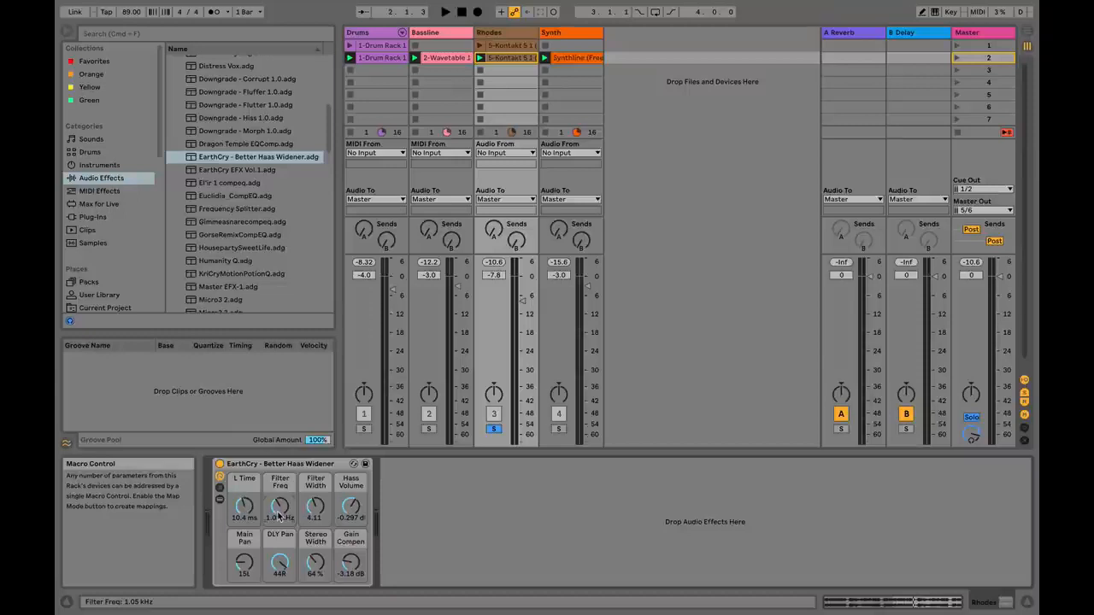
left_click_drag(314, 506, 314, 509)
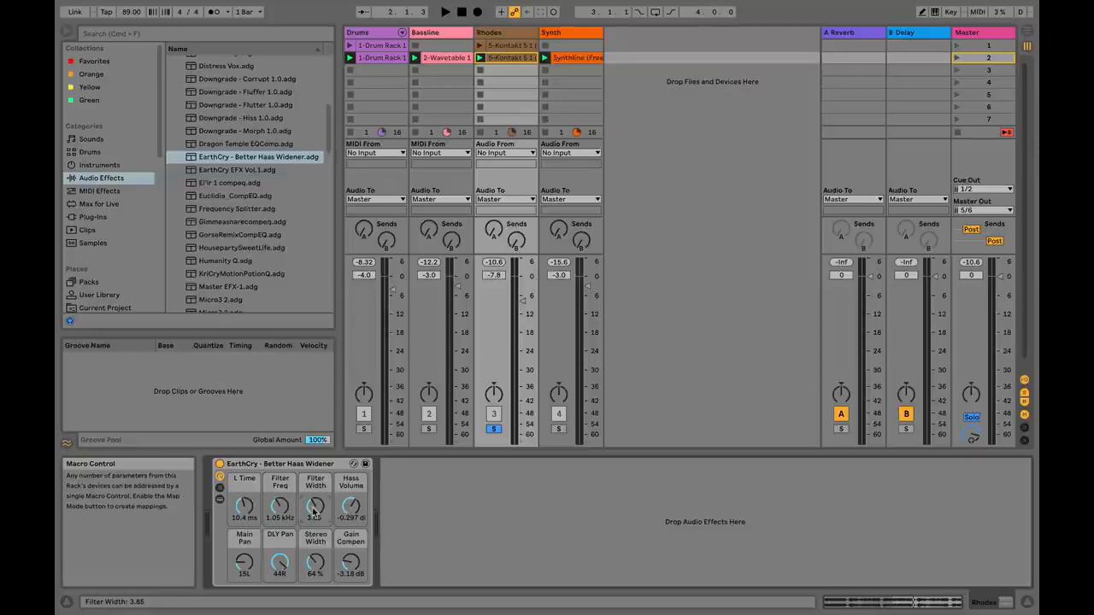
key("space")
mouse_move(280, 506)
left_mouse_down()
mouse_move(280, 521)
mouse_move(285, 510)
left_mouse_up()
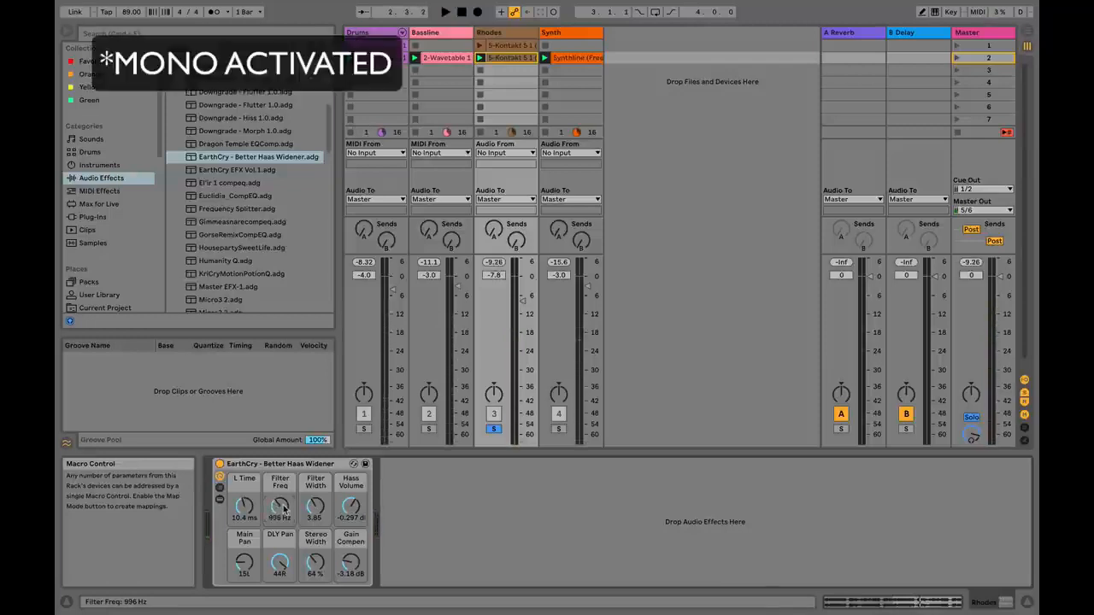
key("space")
left_click_drag(285, 510, 285, 515)
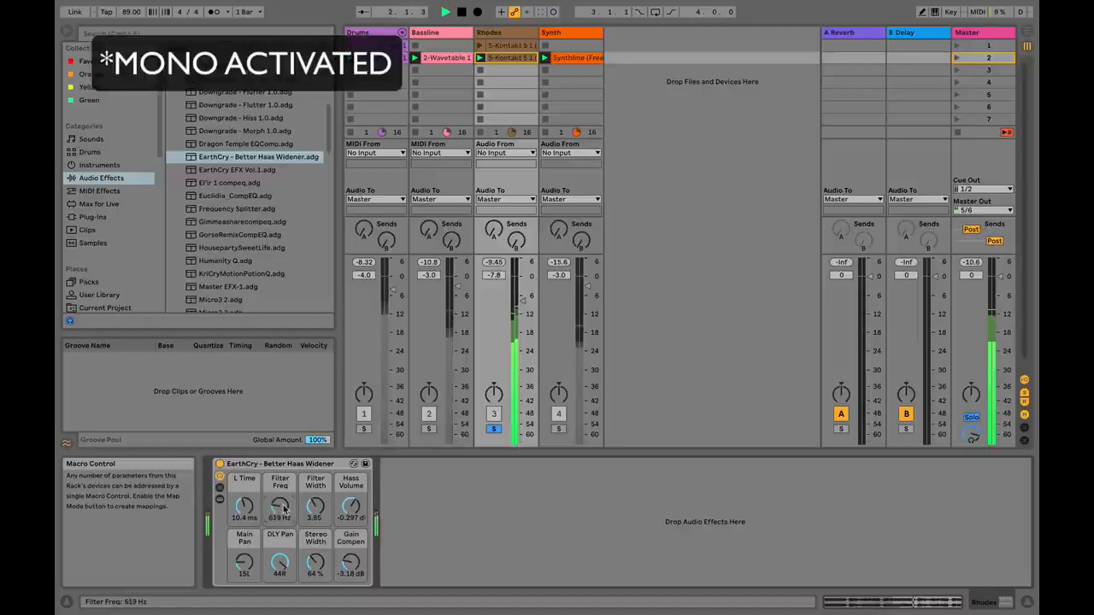
key("space")
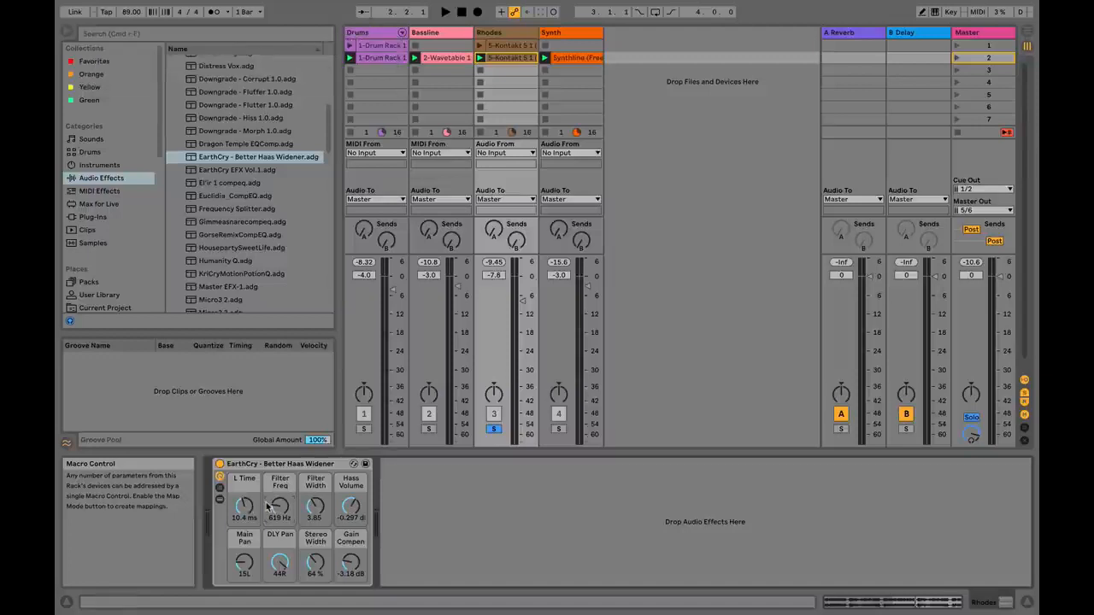
key("space")
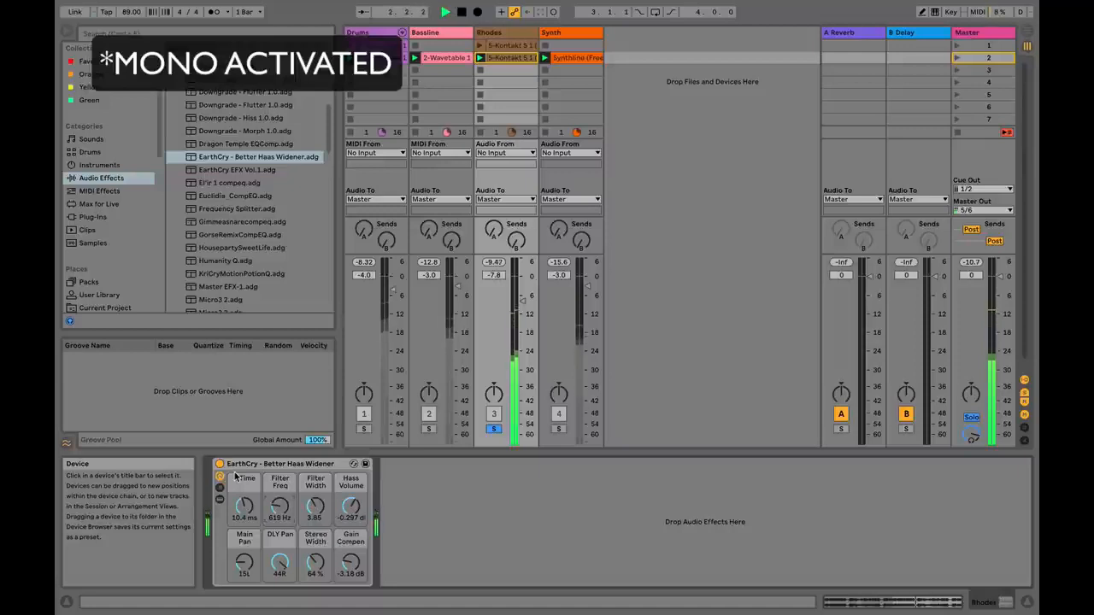
key("space")
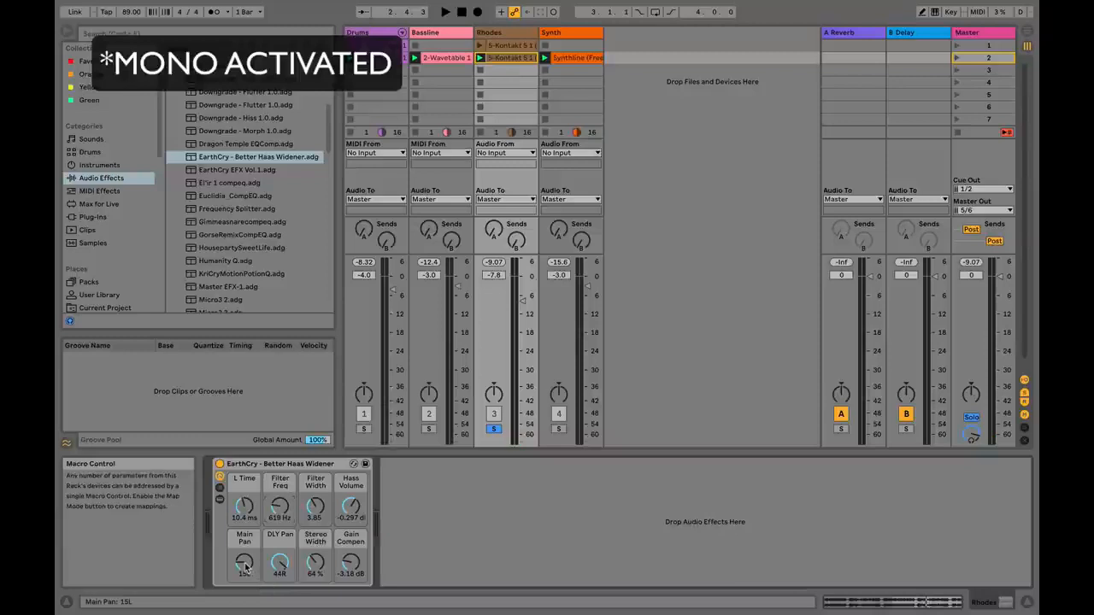
Step: Try different pan settings in the widener rack, ending with Main Pan at 15L and DLY Pan at 41R, and play the Rhodes
left_click_drag(245, 564, 245, 559)
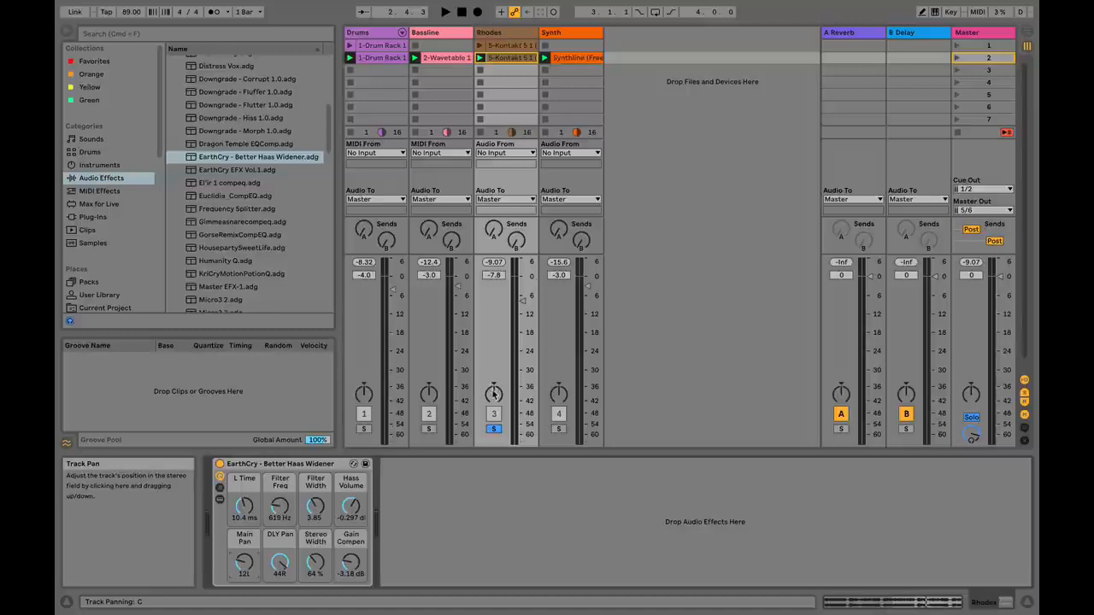
left_click_drag(280, 562, 279, 555)
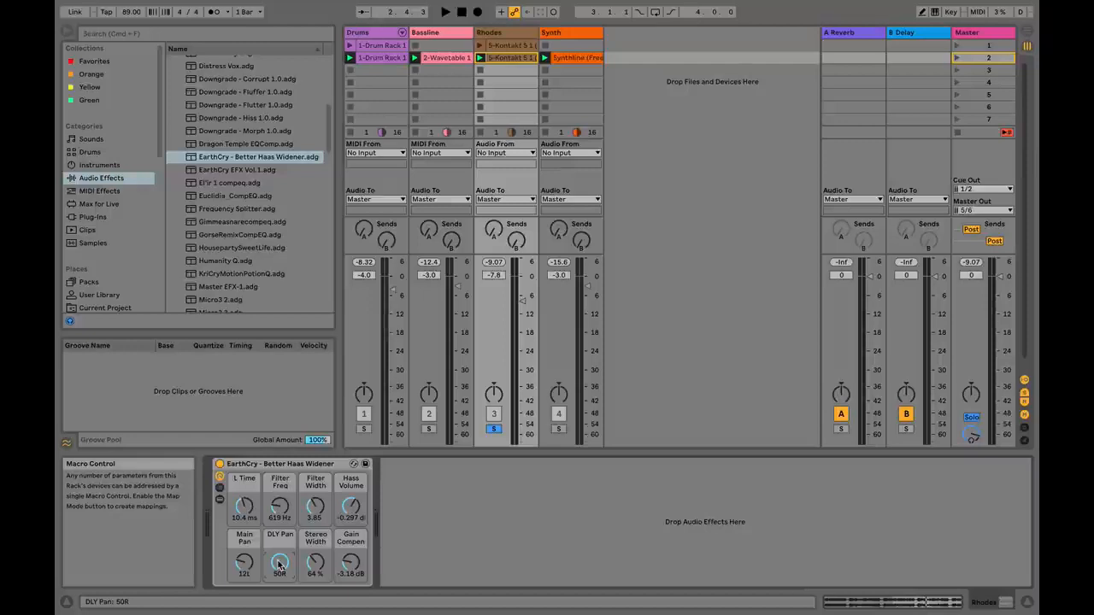
left_click_drag(279, 563, 249, 567)
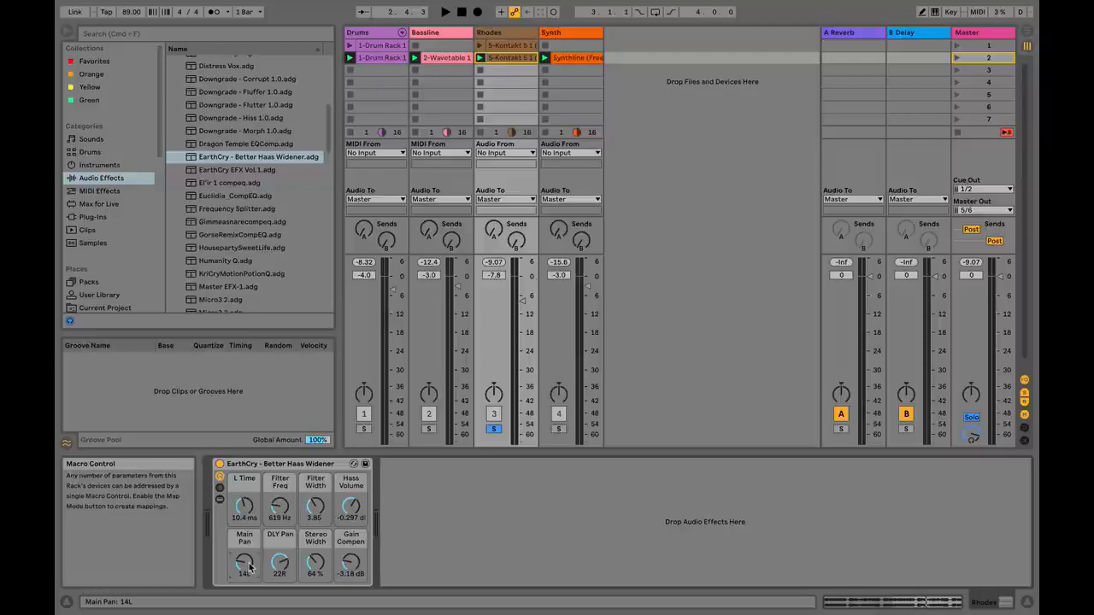
left_click(288, 574)
left_click_drag(242, 564, 242, 562)
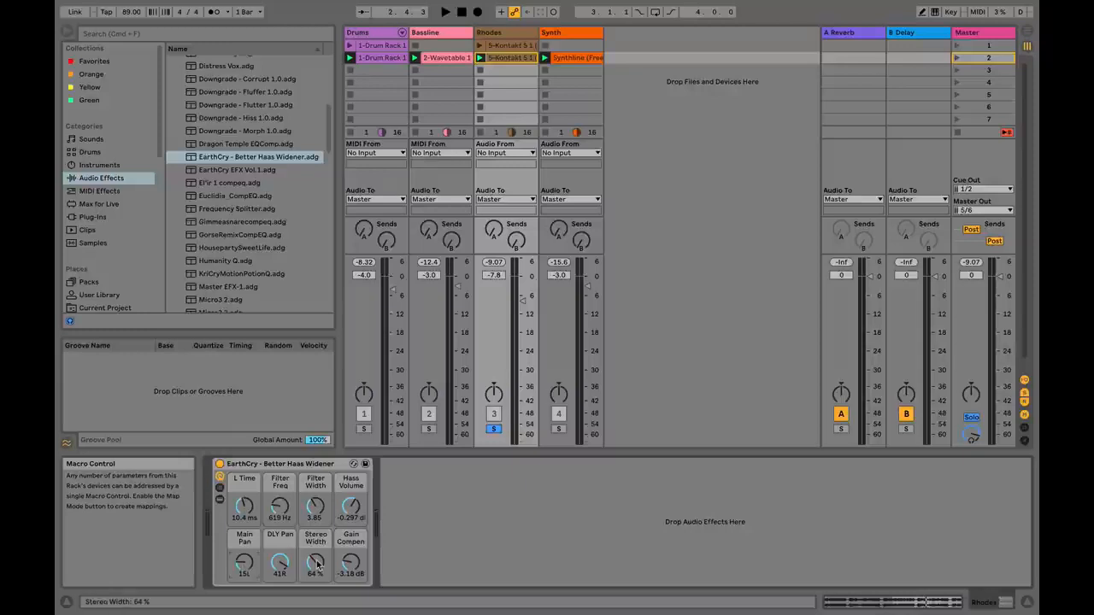
key("space")
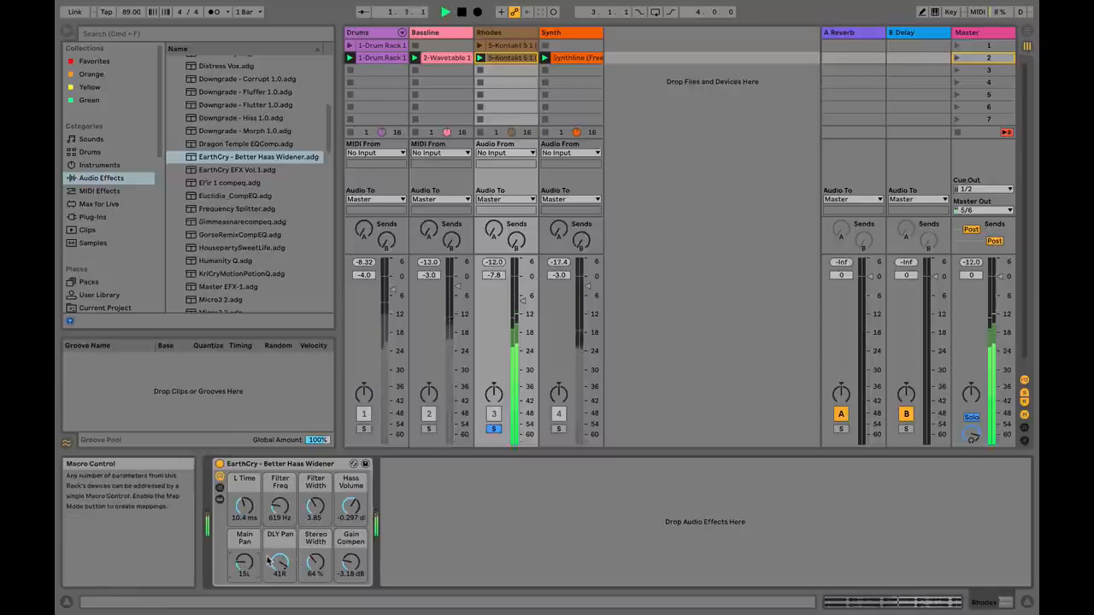
key("space")
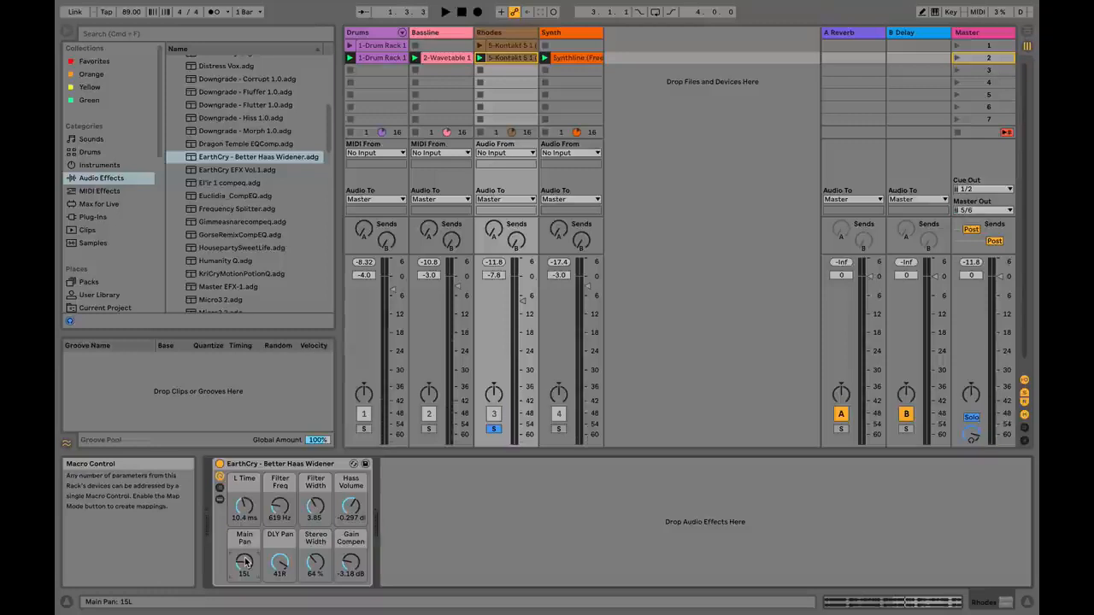
Step: Swap the widener rack's pan sides by ear, setting Main Pan to 17R and DLY Pan to 39L
left_click_drag(246, 561, 280, 591)
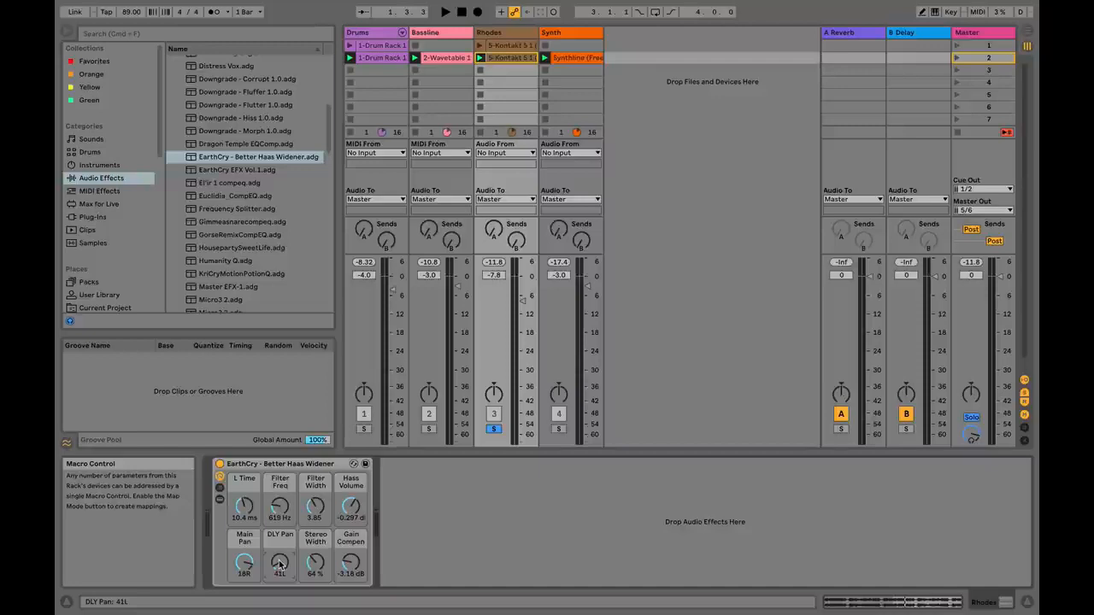
key("space")
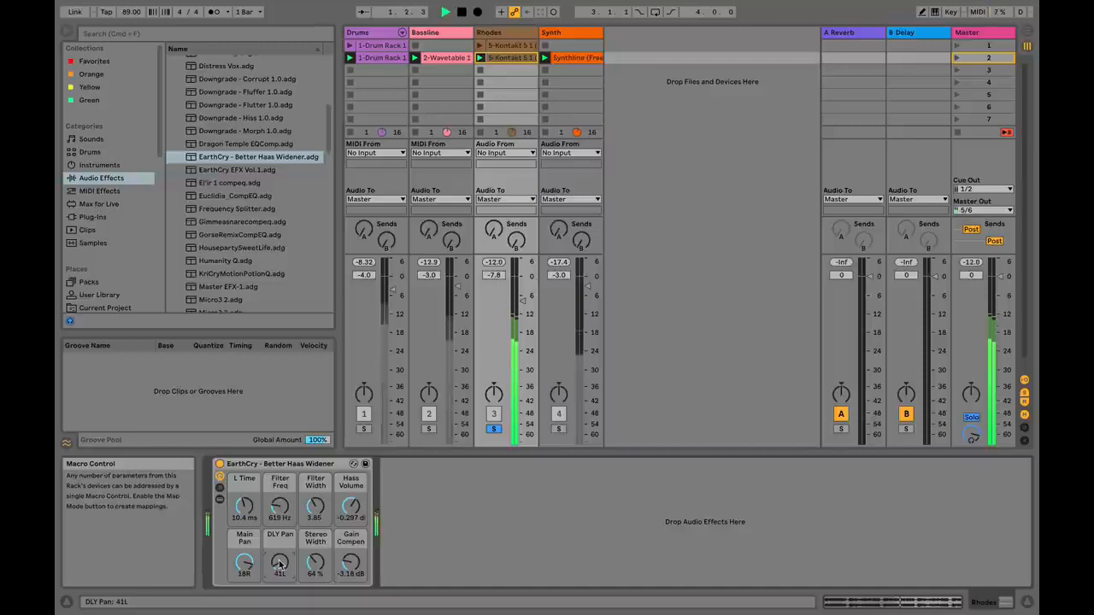
left_click_drag(280, 564, 280, 562)
key("space")
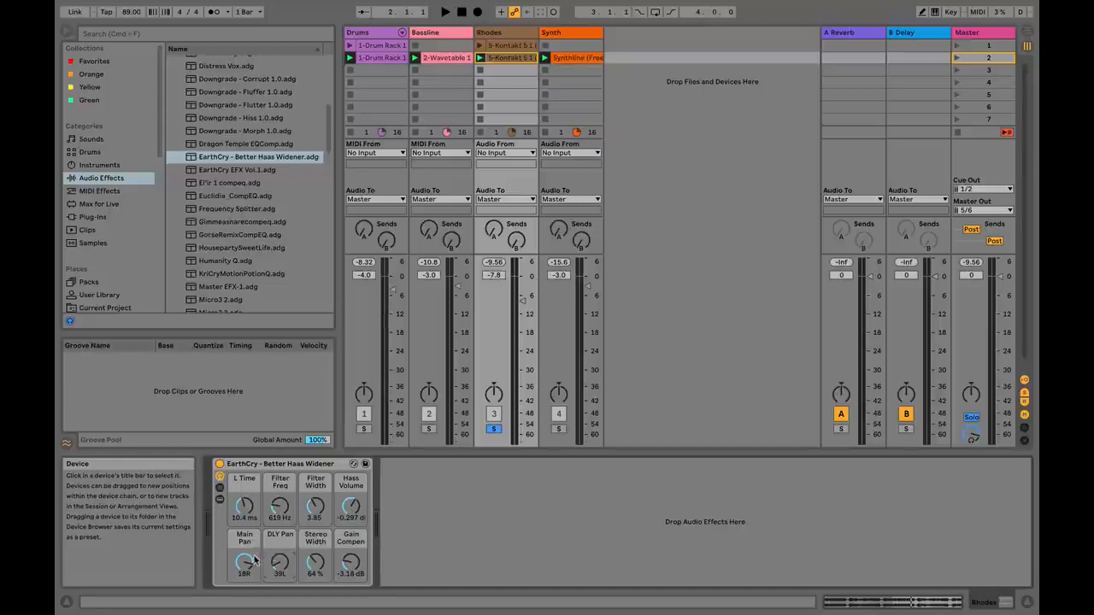
left_click_drag(248, 561, 248, 564)
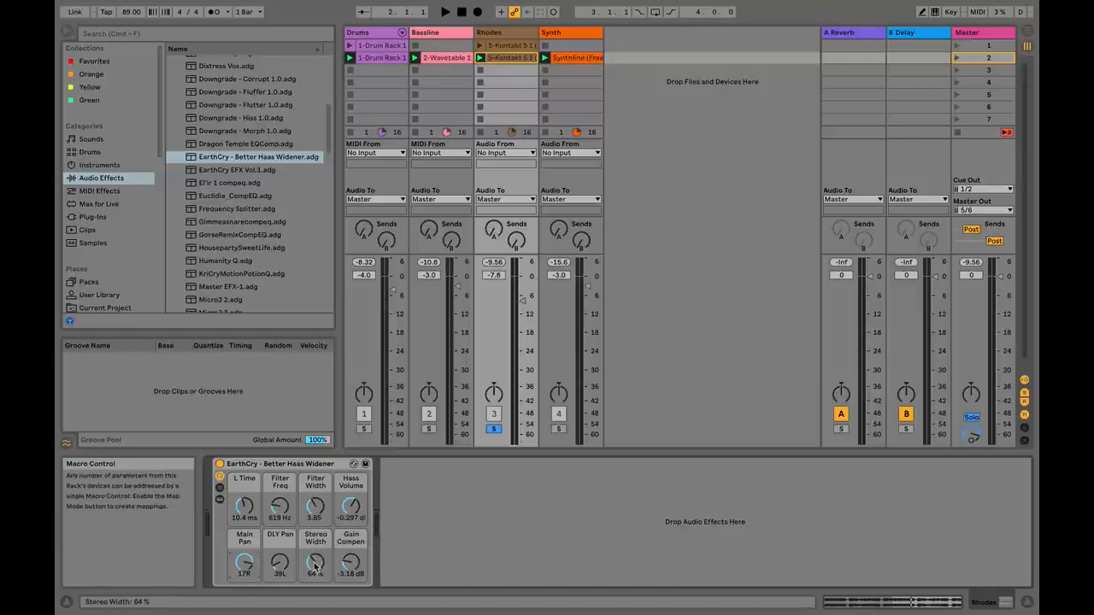
Step: Try a Stereo Width of 101 % and compare the Rhodes with the widener rack bypassed and active
left_click_drag(315, 568, 315, 562)
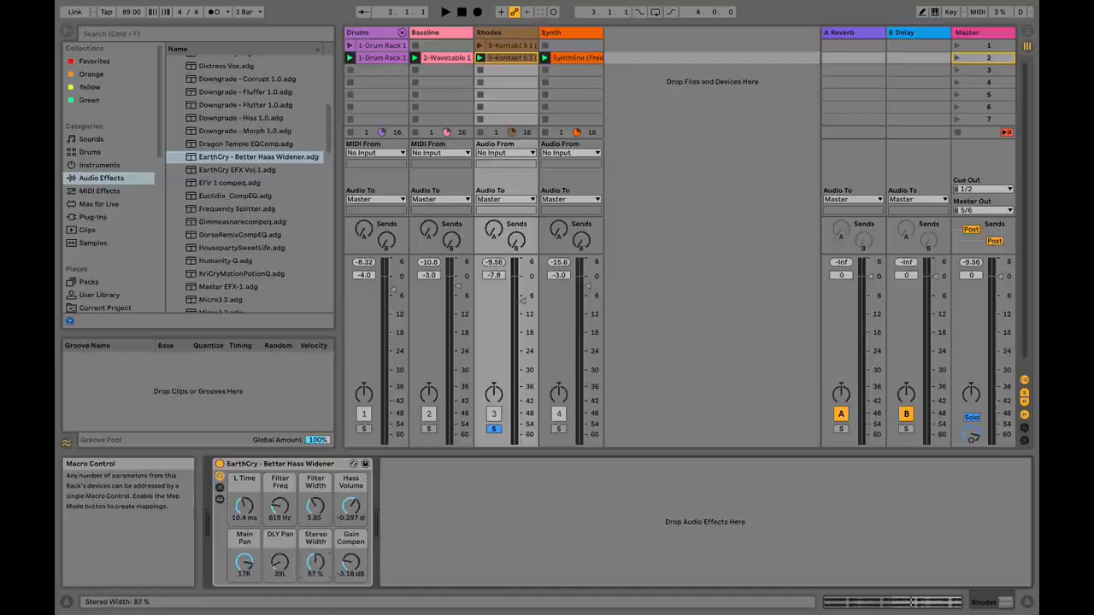
left_click_drag(316, 562, 316, 560)
left_click(220, 465)
key("space")
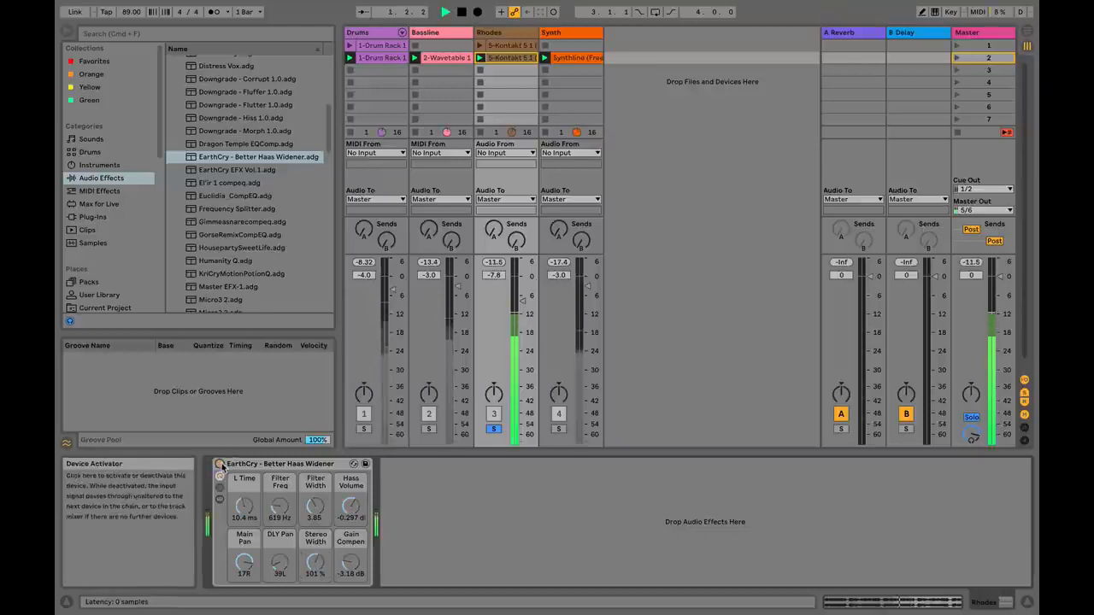
left_click(220, 466)
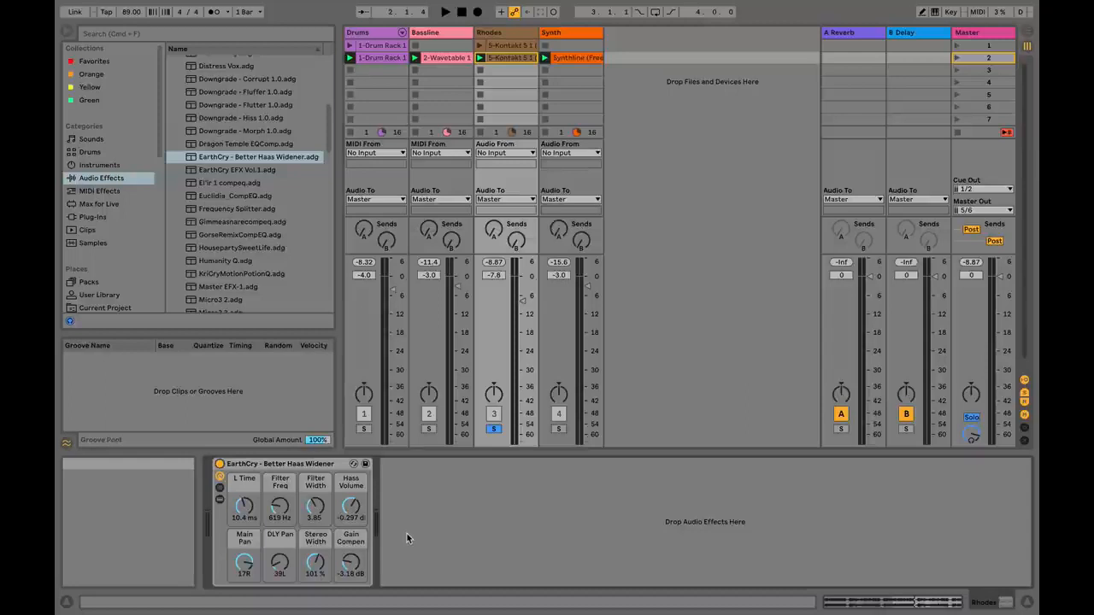
Step: Set the Stereo Width to 75 % and compare the Rhodes with the widener rack bypassed and active
left_click_drag(315, 561, 316, 564)
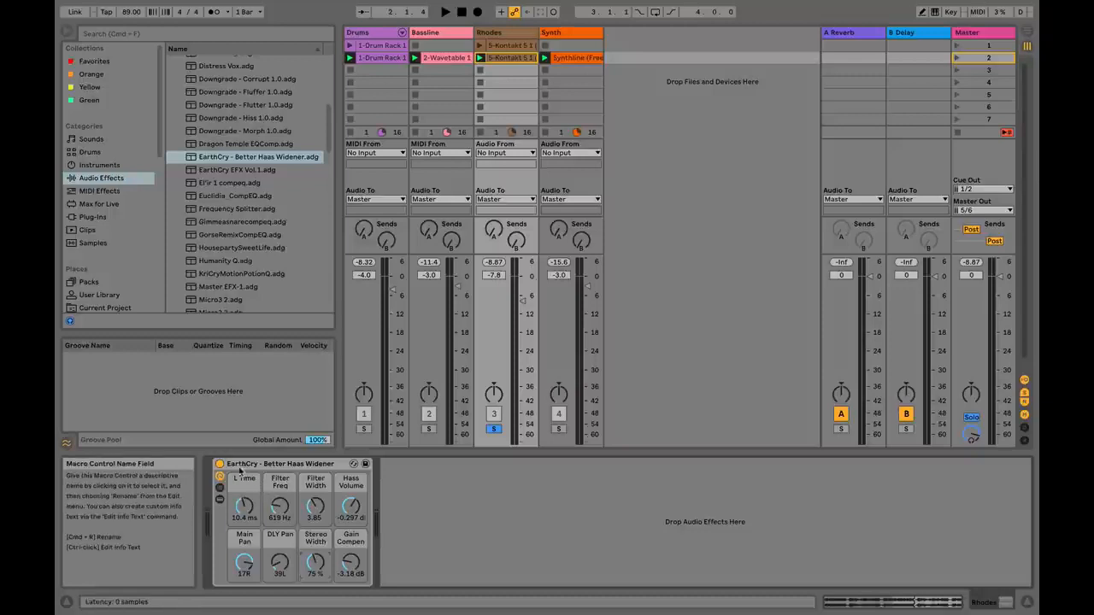
key("space")
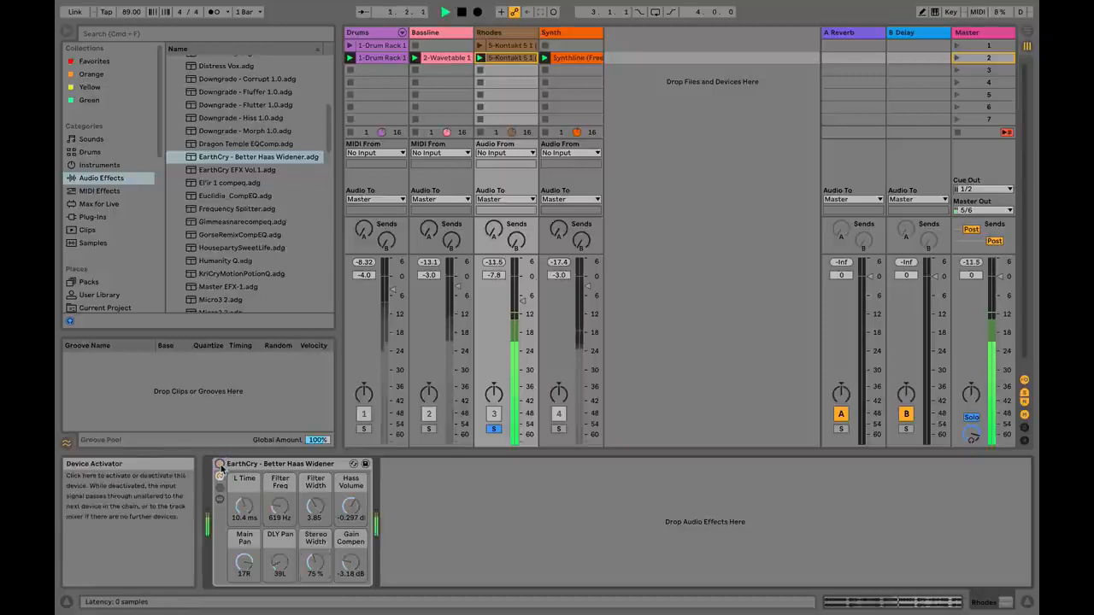
left_click(219, 464)
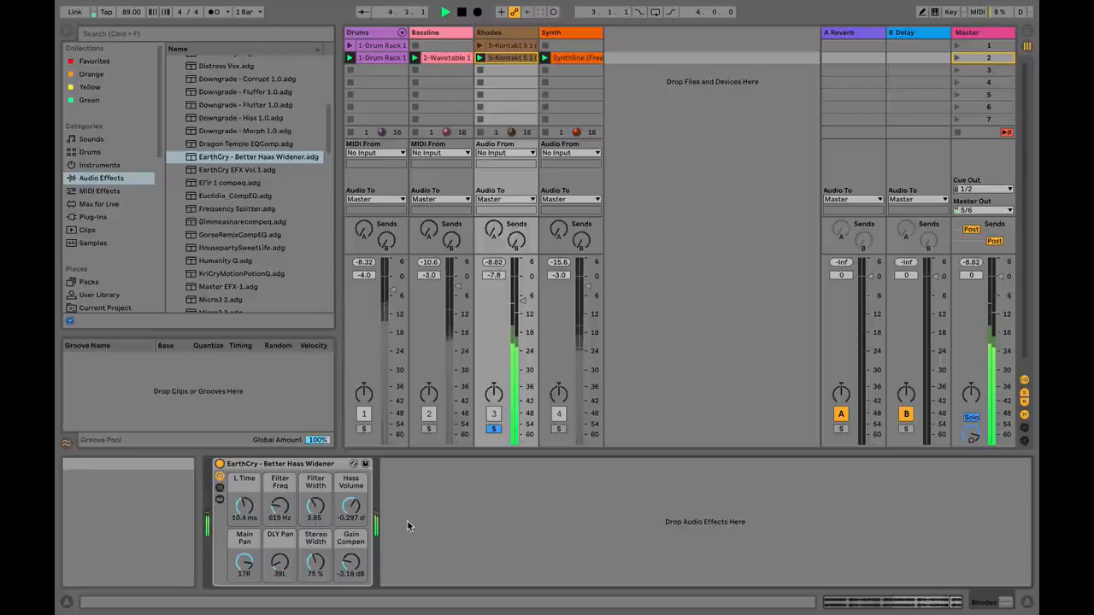
key("space")
Step: Unsolo the Rhodes track and set the widener rack's Gain Compen to 0.00 dB, leaving the rack active
left_click_drag(350, 562, 350, 557)
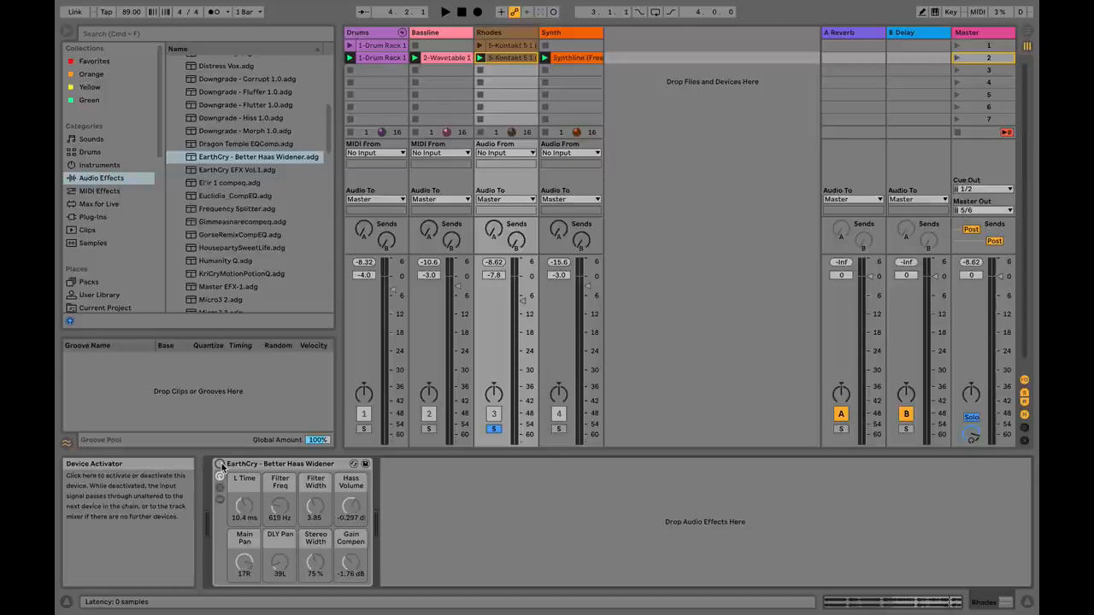
left_click(493, 428)
left_click_drag(350, 560, 350, 549)
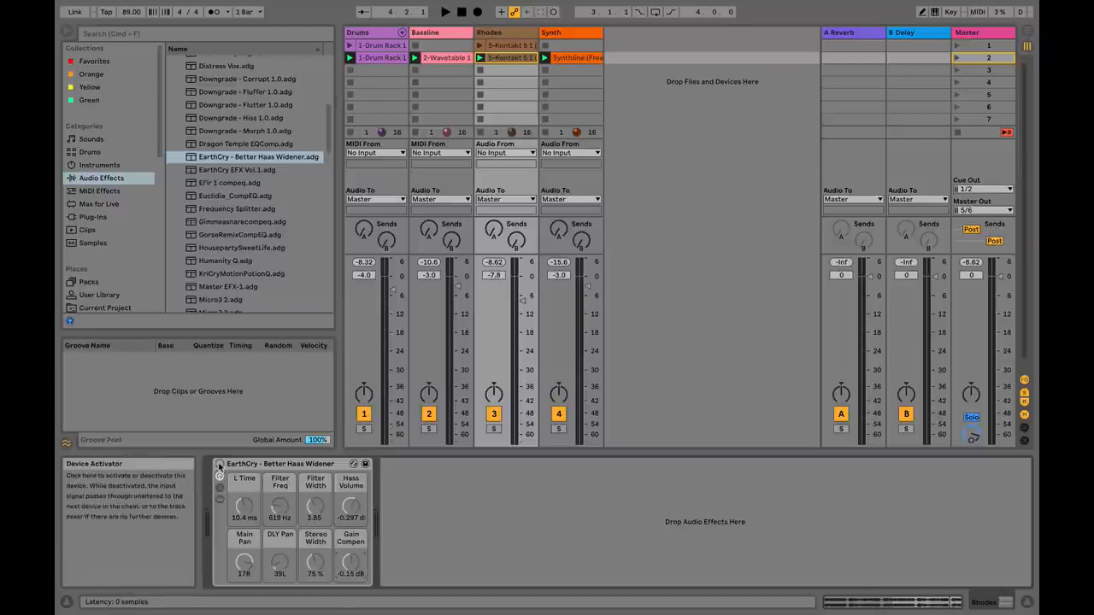
double_click(351, 564)
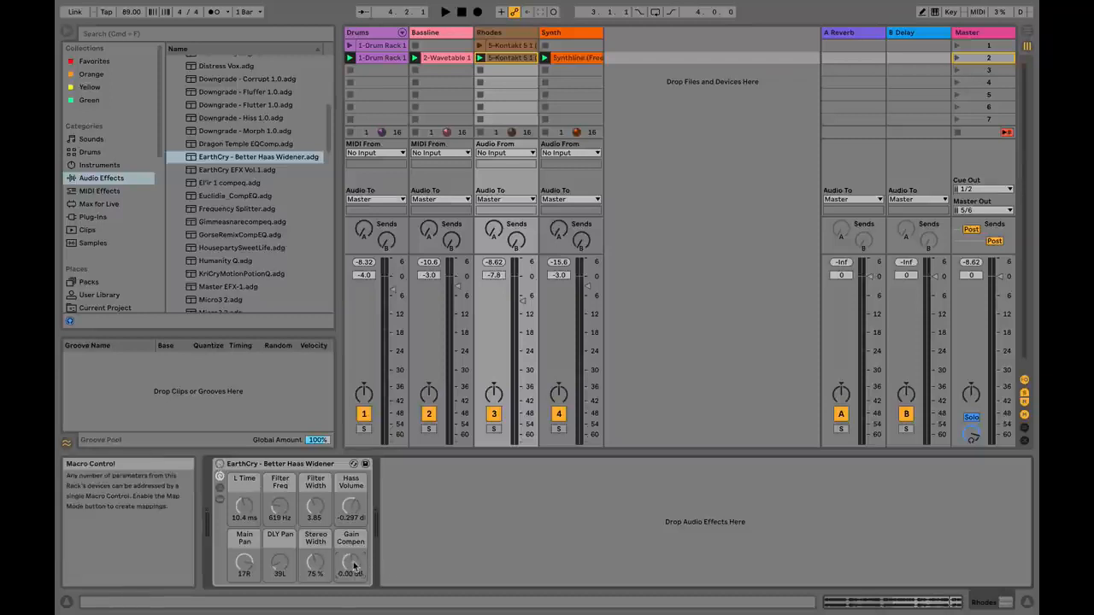
left_click(220, 463)
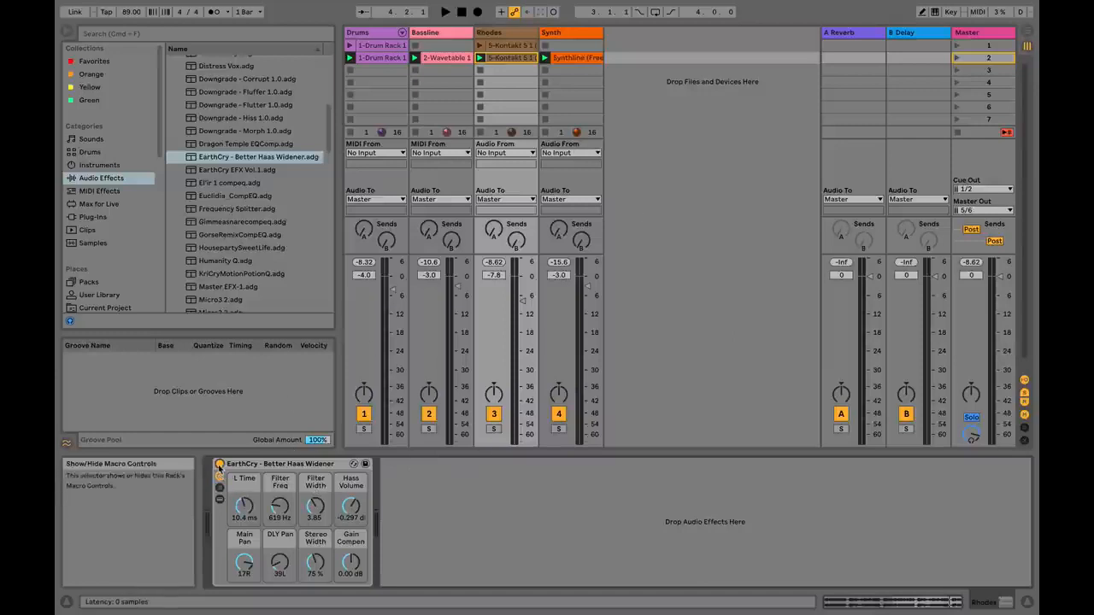
Step: Set the Rhodes widener rack's Gain Compen to -2.89 dB by ear, comparing the full mix with the rack bypassed and active
key("space")
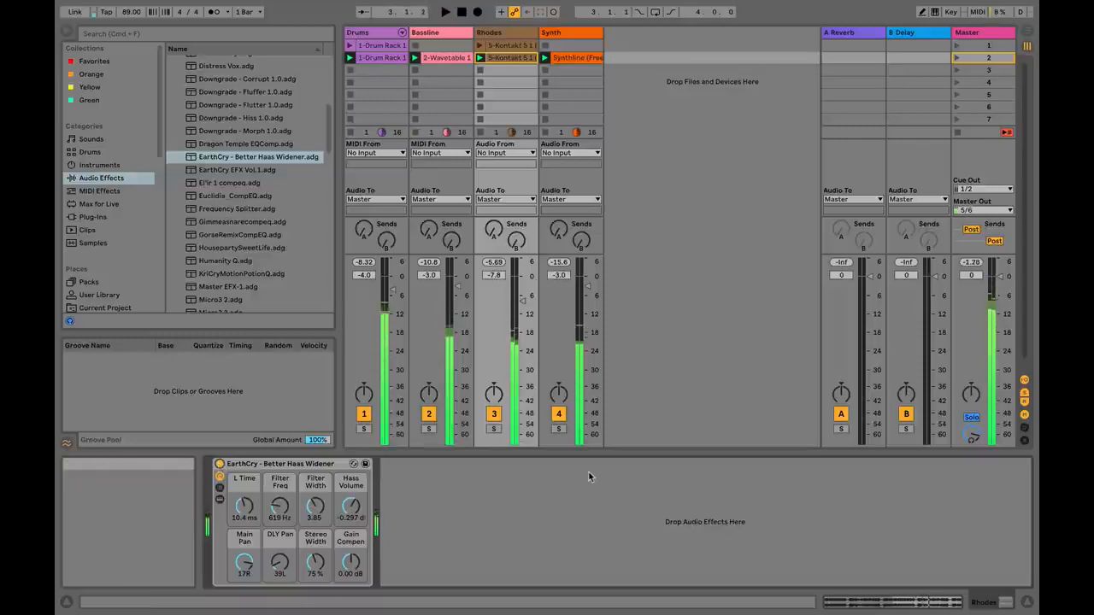
key("space")
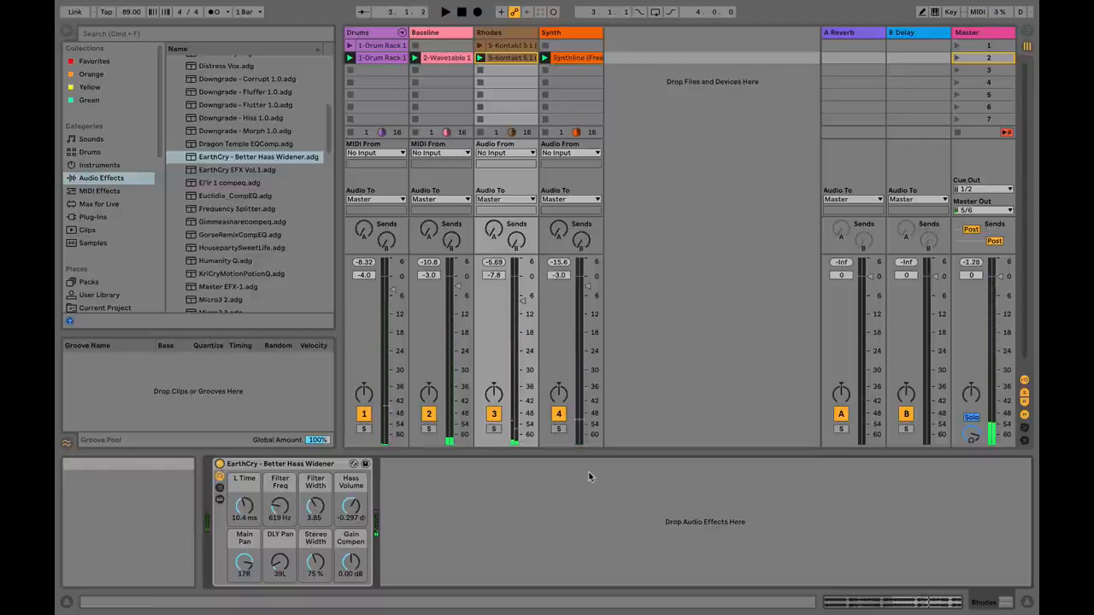
left_click_drag(350, 562, 350, 576)
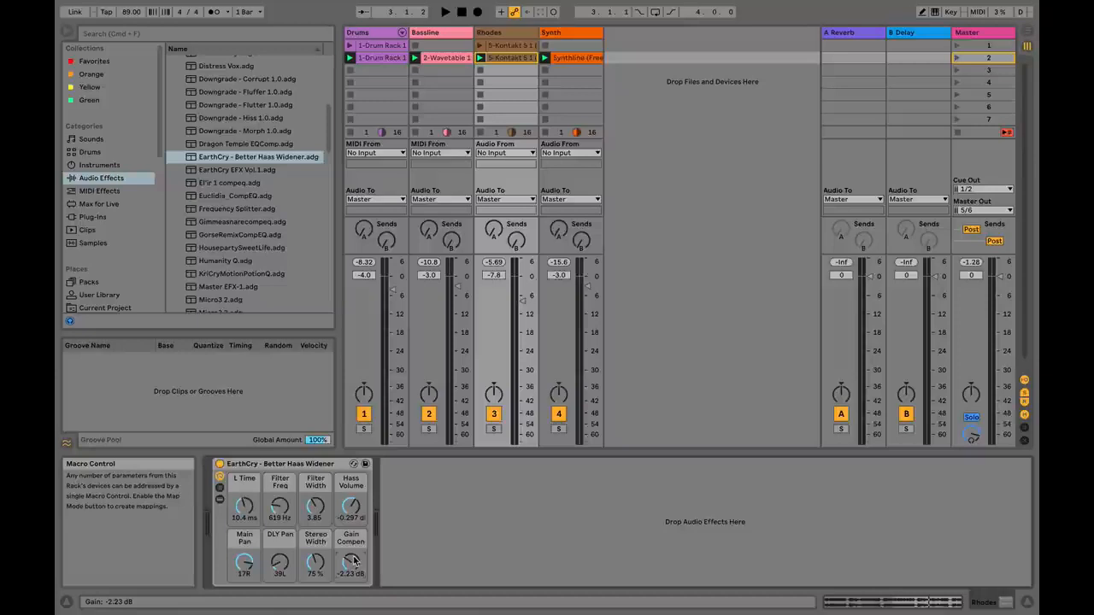
key("space")
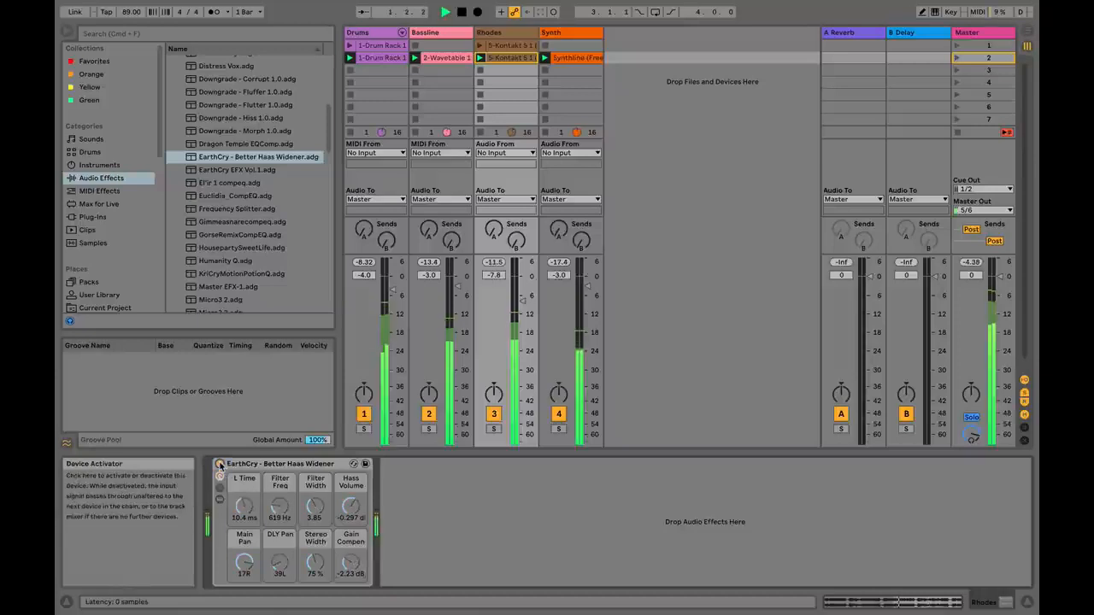
left_click(219, 464)
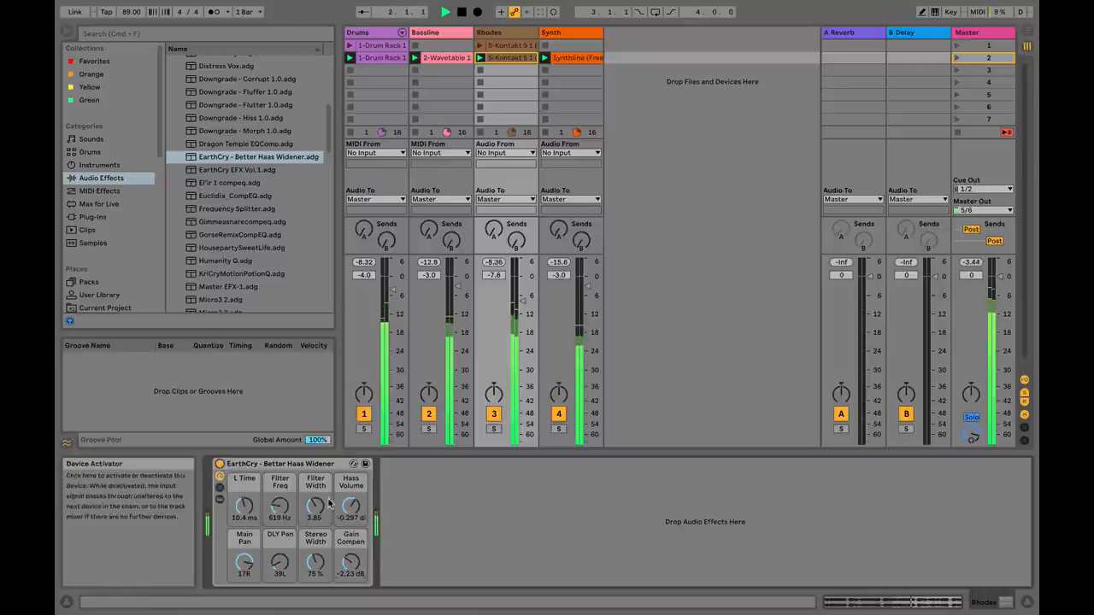
left_click_drag(350, 562, 351, 563)
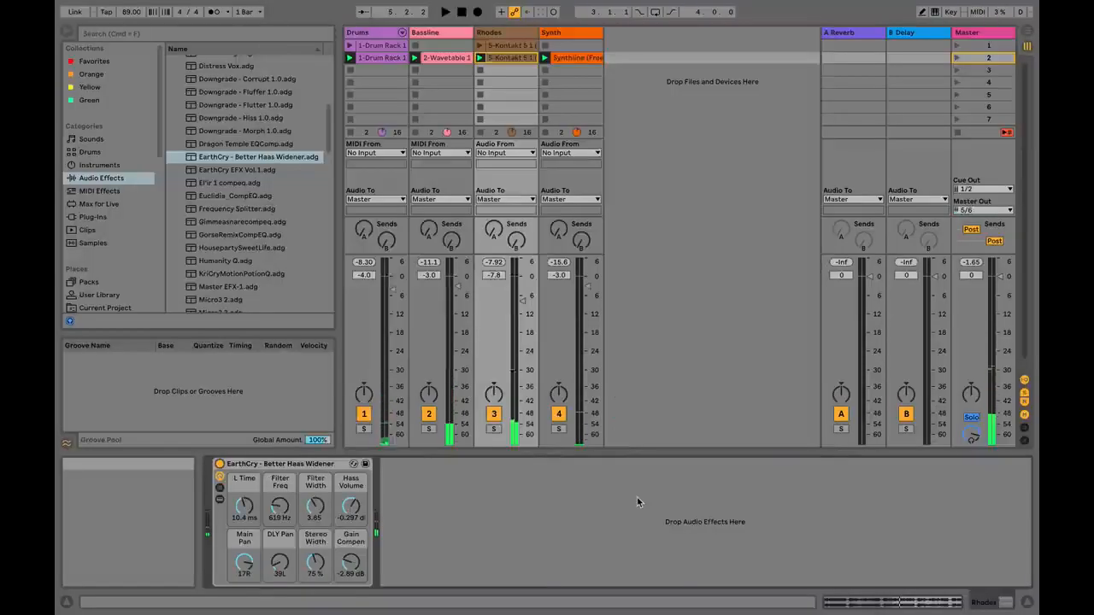
Step: Add the EarthCry - Better Haas Widener rack to the Synth track and raise its Hass Volume to 6.0 dB
left_click(237, 158)
left_click(563, 55)
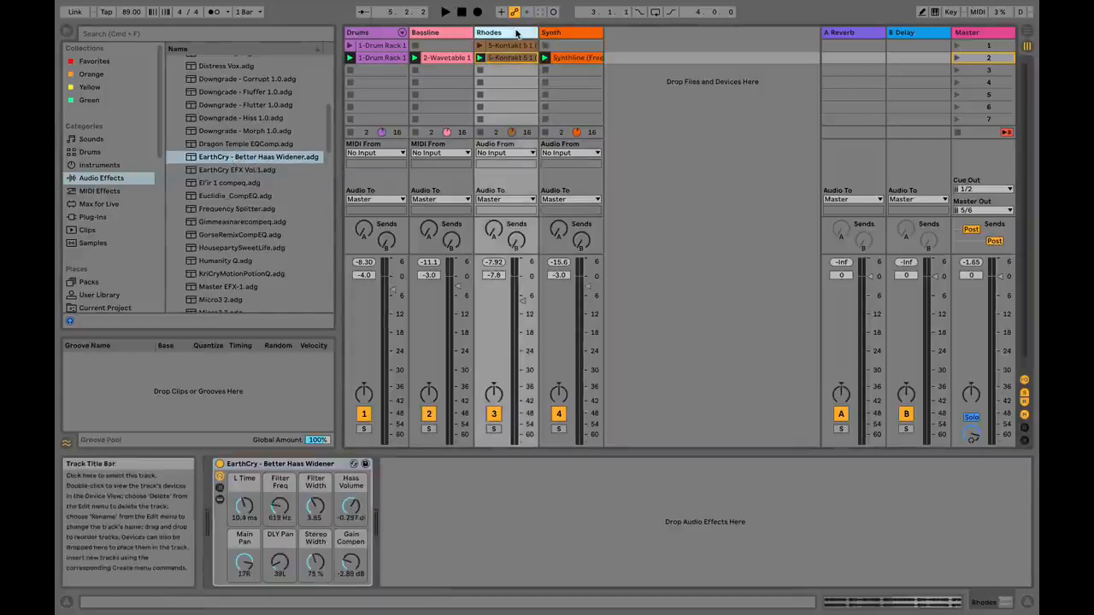
key("Left")
left_click_drag(245, 565, 244, 565)
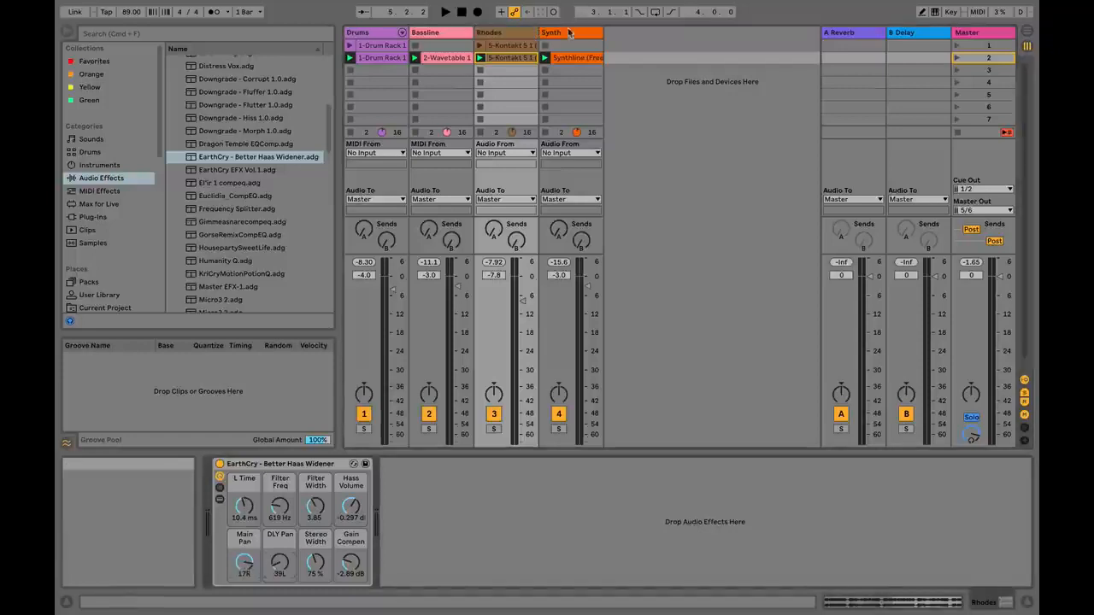
key("Right")
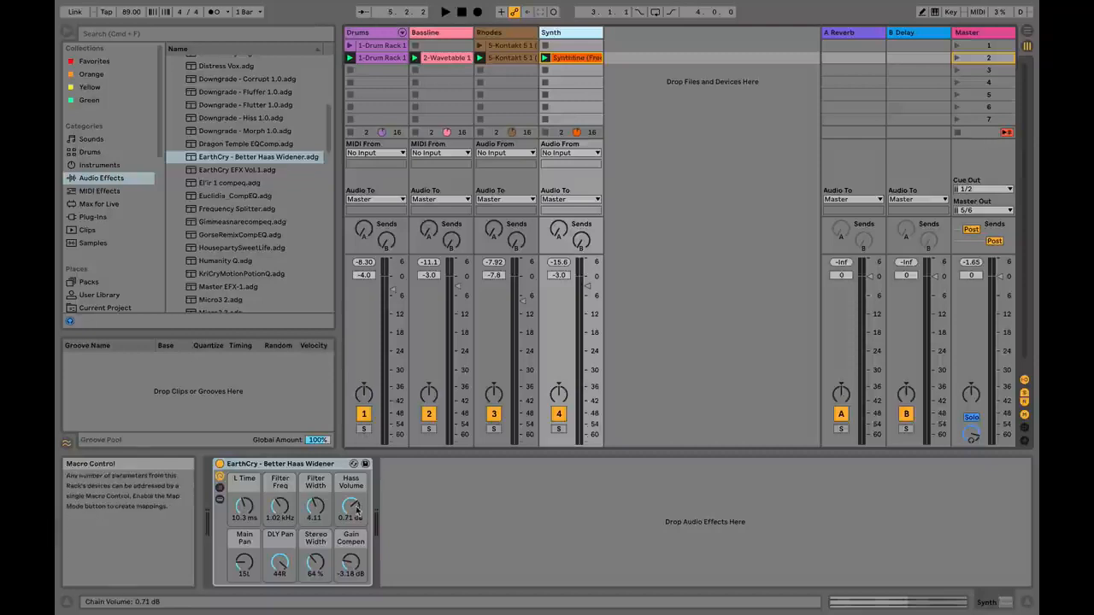
left_click_drag(350, 506, 351, 462)
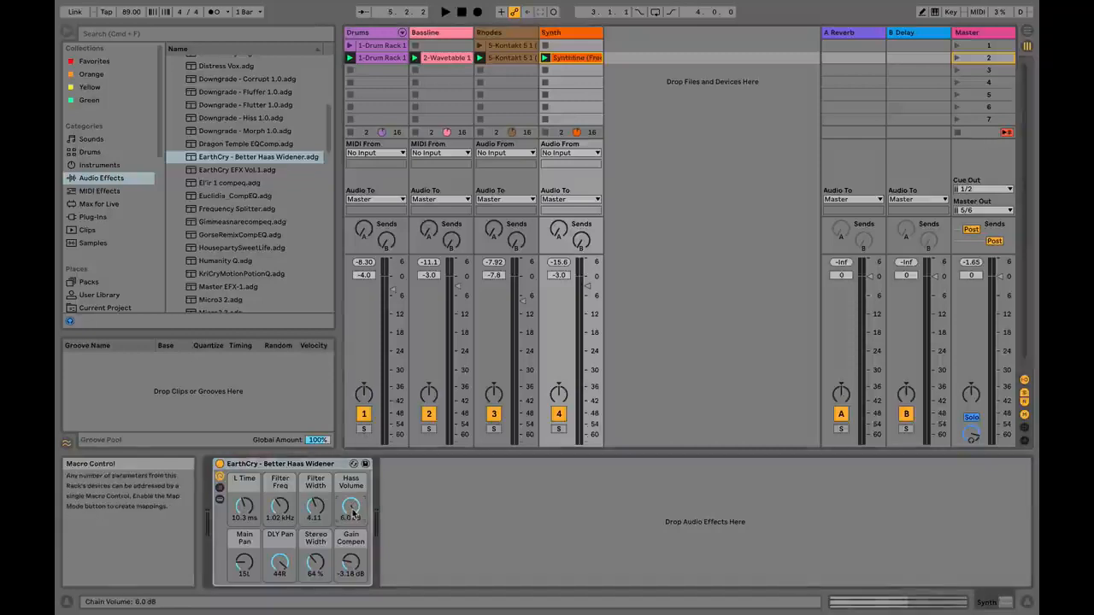
Step: Activate Mono in the Utility on the Master track and solo the Synth track
left_click(988, 33)
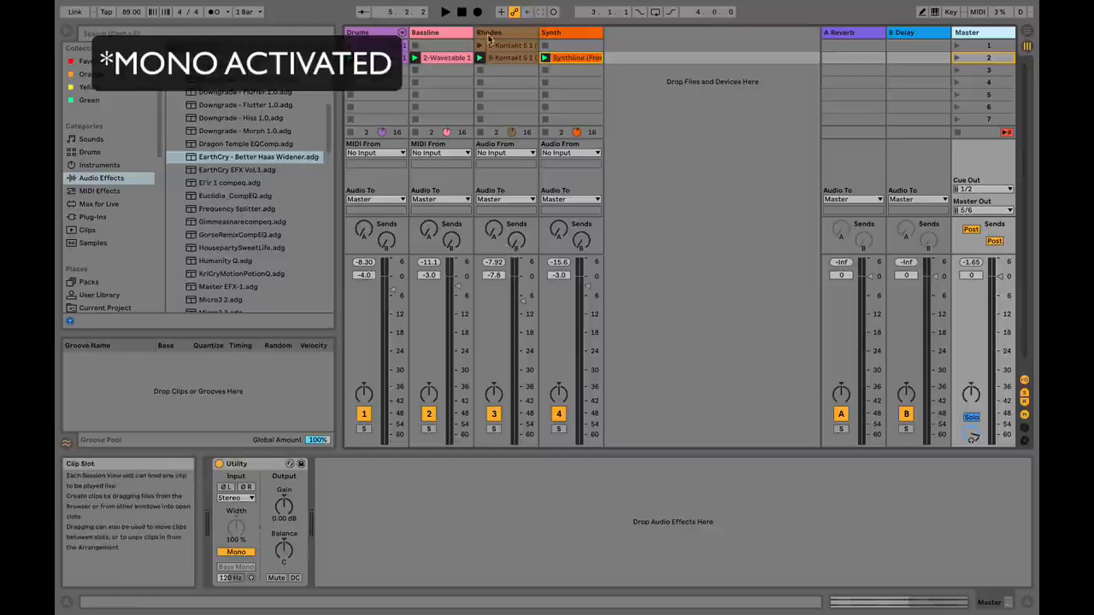
left_click(564, 33)
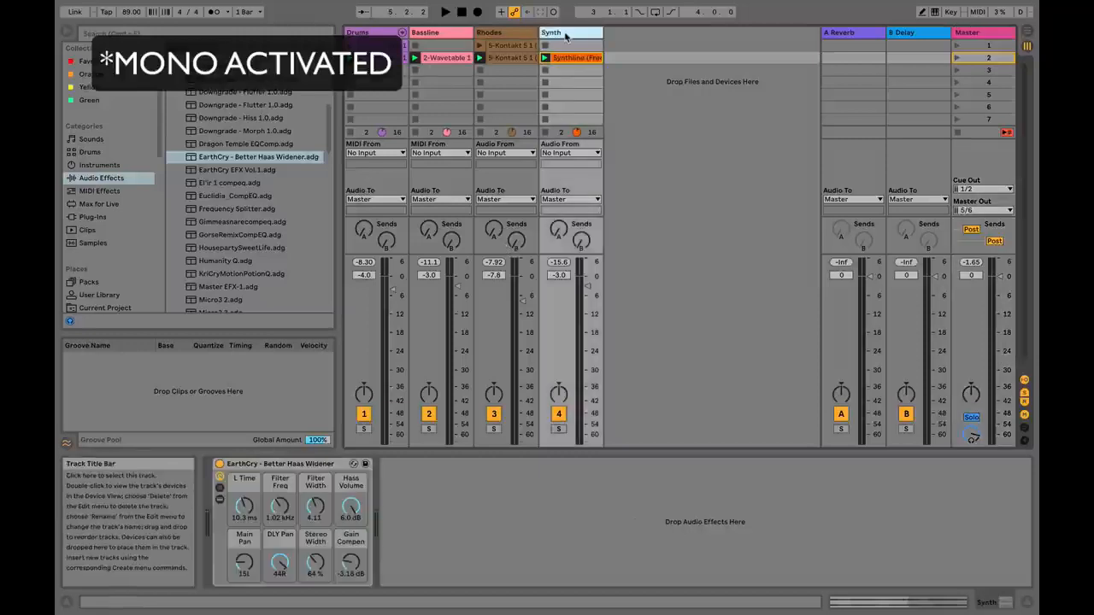
left_click(559, 428)
Step: Tune the Synth widener rack during mono playback to a Filter Freq of 685 Hz, Filter Width of 4.25 and DLY Pan of 25R
key("space")
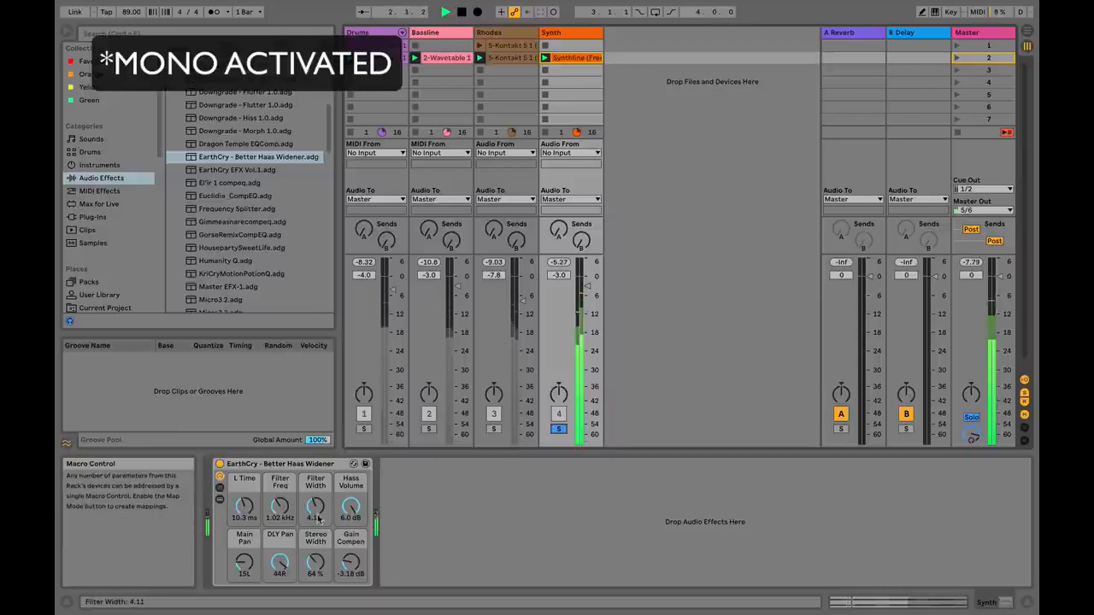
left_click_drag(280, 509, 315, 506)
key("space")
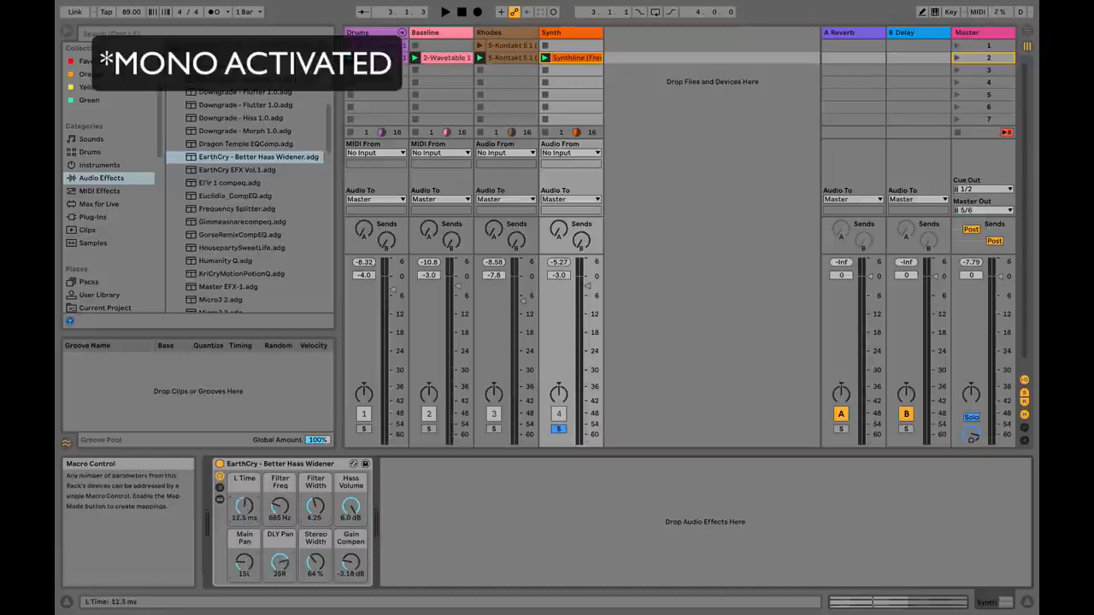
Step: Sweep the Synth widener rack's L Time by ear in mono and settle on 13.5 ms
left_click_drag(246, 506, 245, 513)
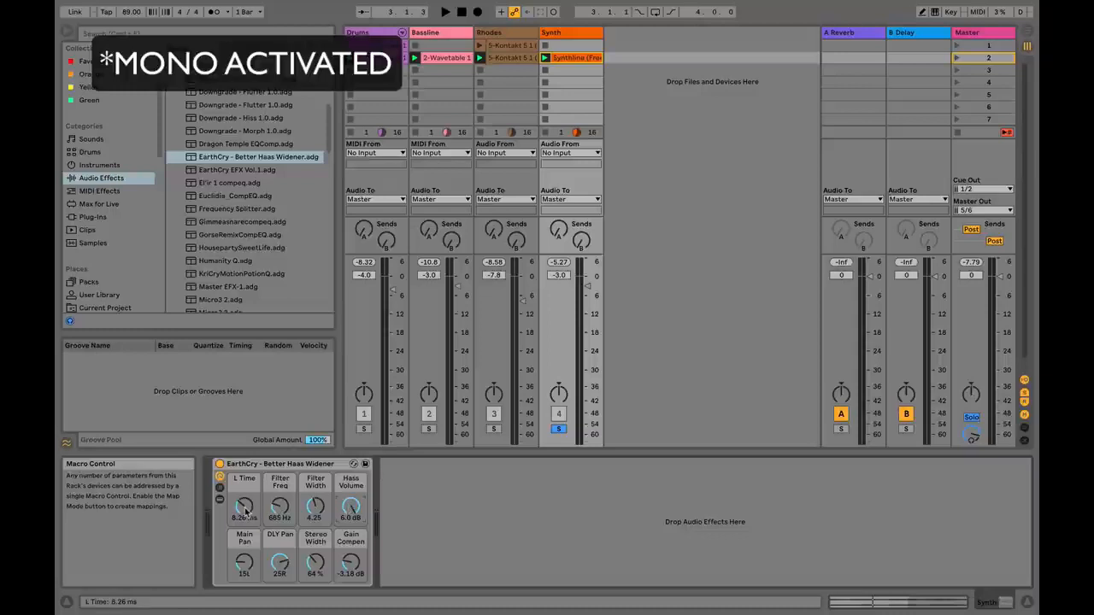
key("space")
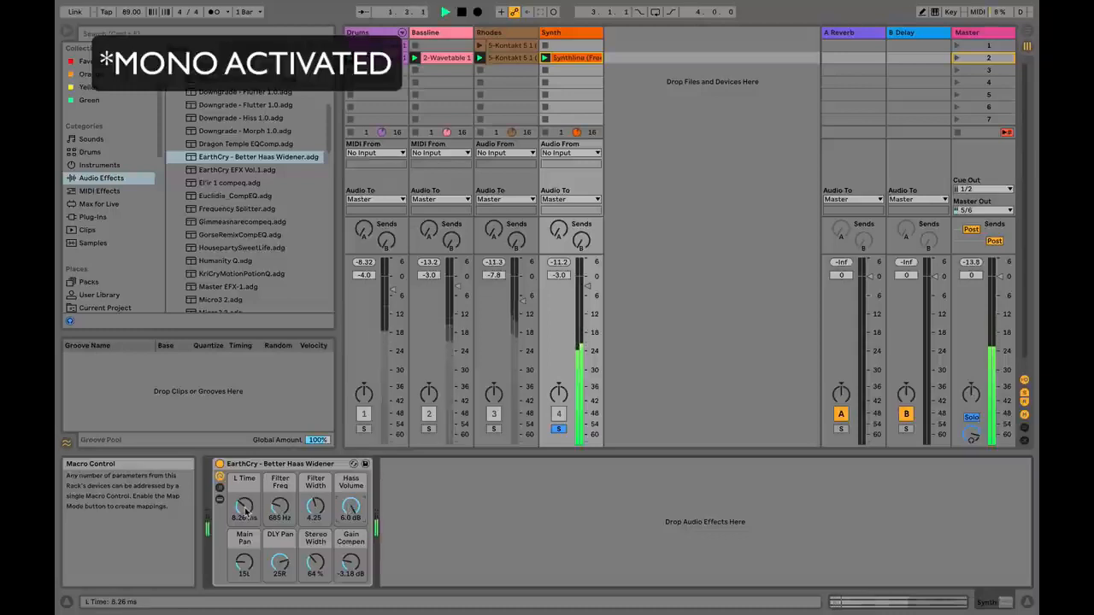
left_click_drag(245, 510, 246, 503)
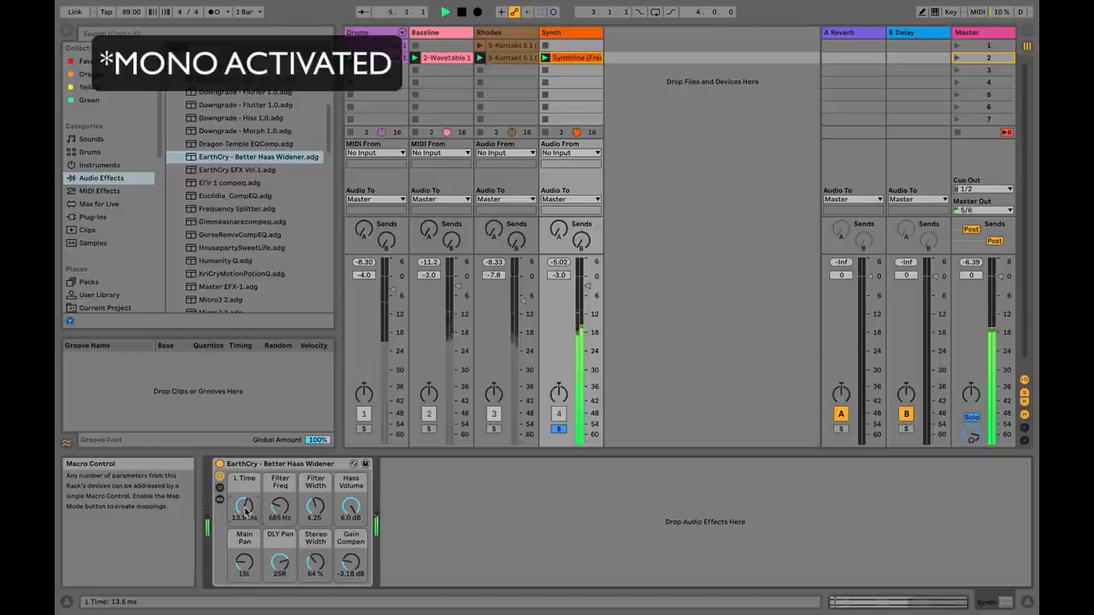
key("space")
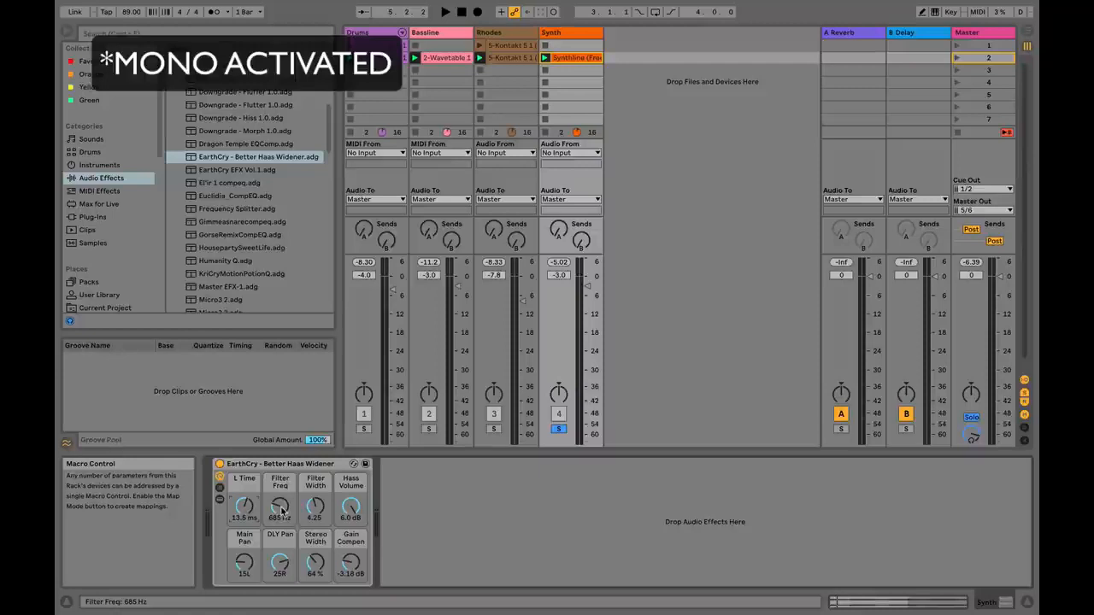
Step: Set the Synth widener's Filter Freq to 756 Hz, Filter Width to 4.85, Stereo Width to 92 % and Hass Volume to 1.969 dB, then unsolo the track
key("space")
mouse_move(282, 510)
left_mouse_down()
mouse_move(282, 492)
mouse_move(282, 514)
mouse_move(315, 498)
mouse_move(315, 485)
mouse_move(315, 503)
mouse_move(280, 500)
left_mouse_up()
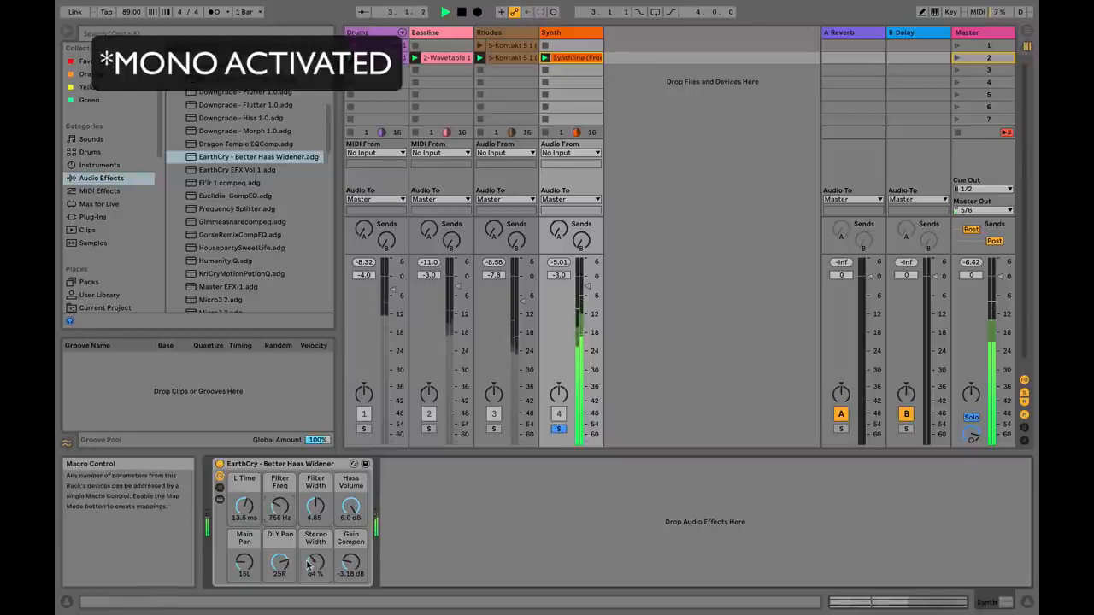
left_click_drag(312, 563, 313, 548)
key("space")
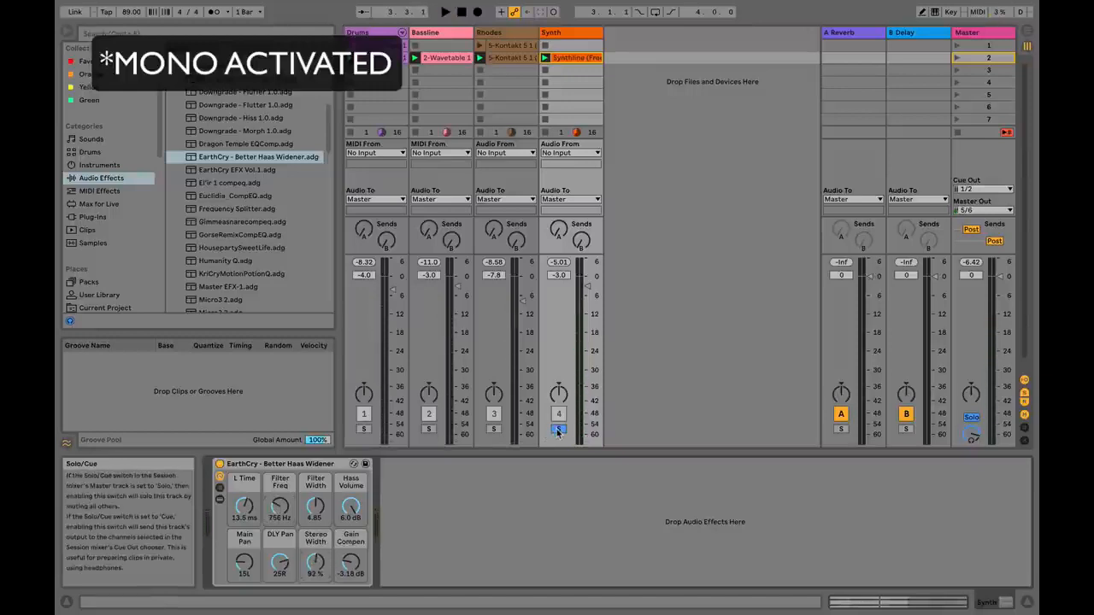
left_click(558, 430)
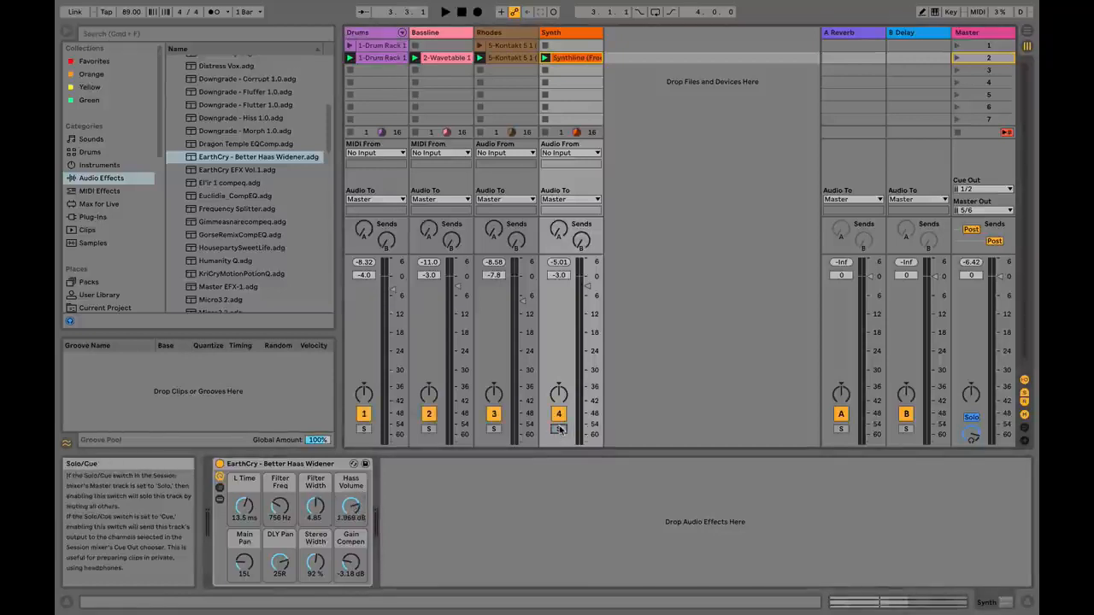
Step: Compare the Synth with its widener rack bypassed and active, soloing the track and leaving the rack active
left_click(220, 463)
key("space")
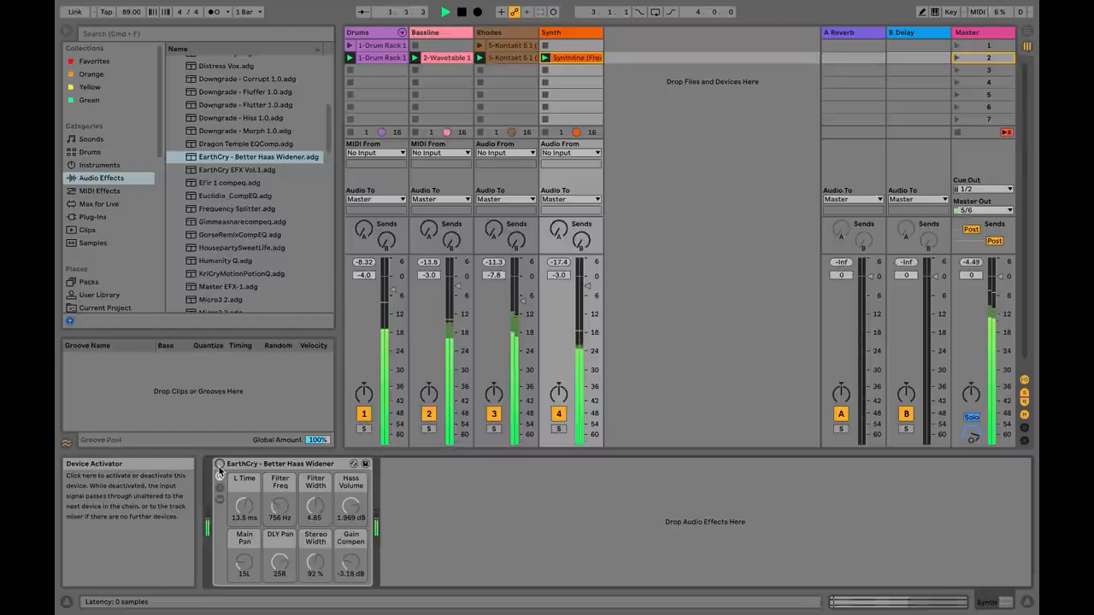
left_click(558, 429)
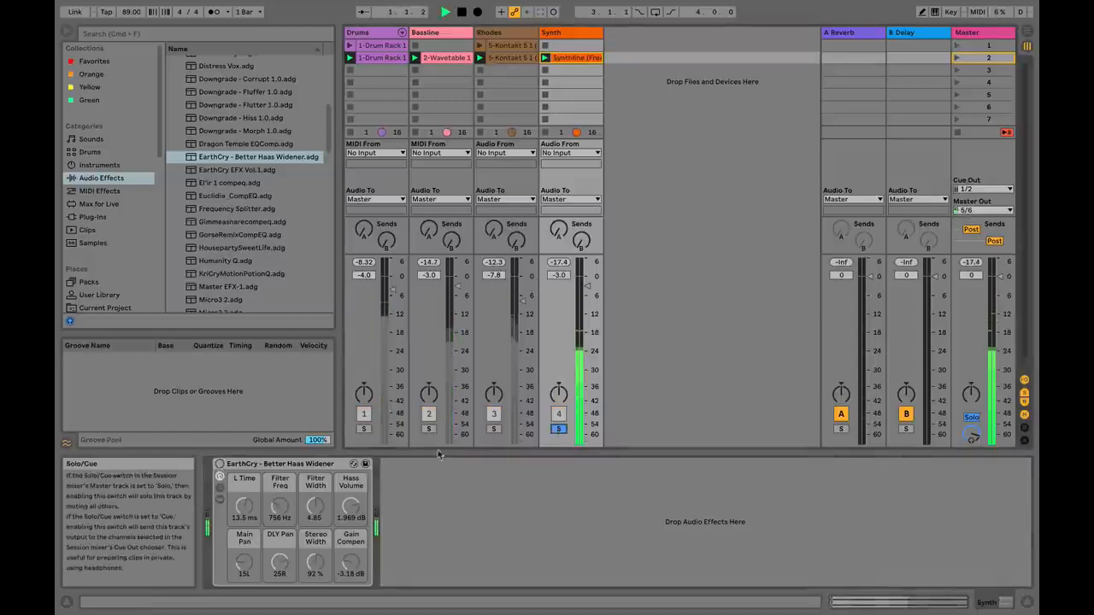
left_click(220, 464)
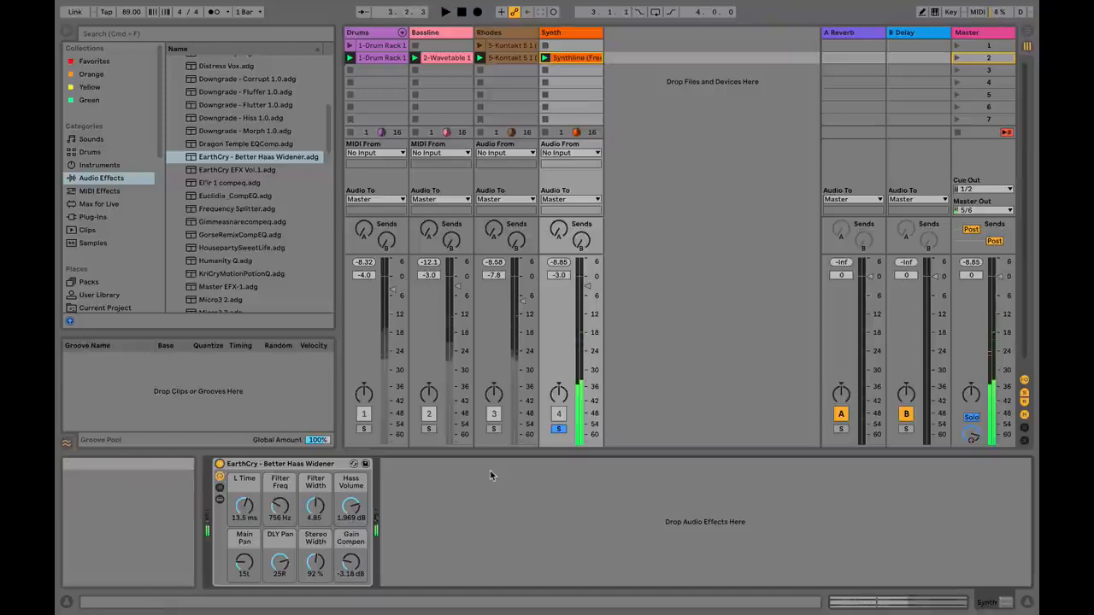
key("space")
Step: Compare the pan settings of the Rhodes and Synth widener racks and set the Rhodes Main Pan to 15R
left_click(518, 32)
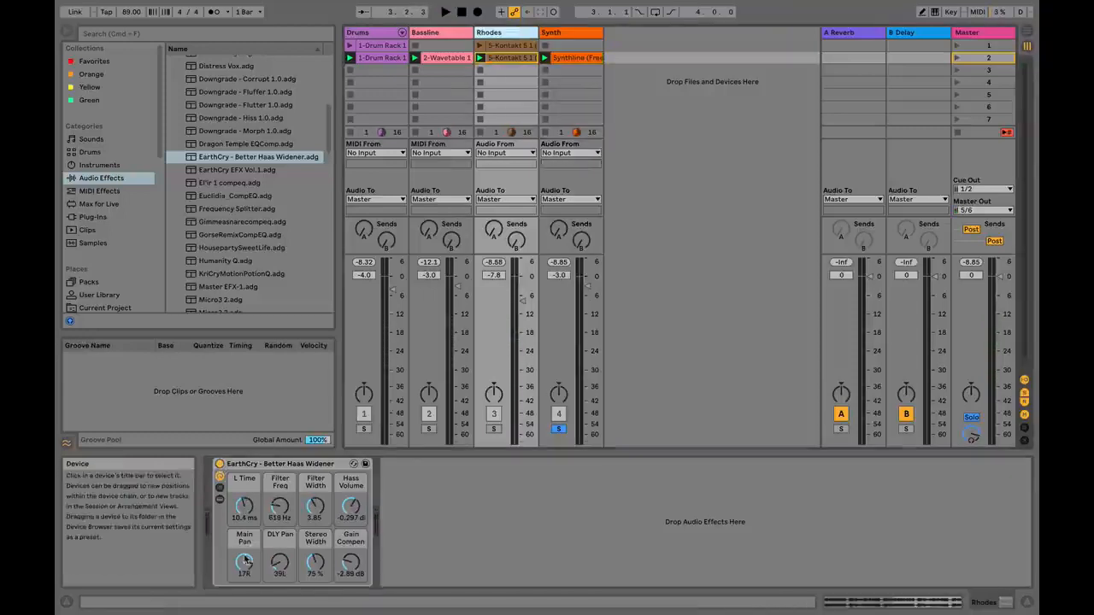
left_click(565, 34)
left_click(506, 36)
left_click(560, 33)
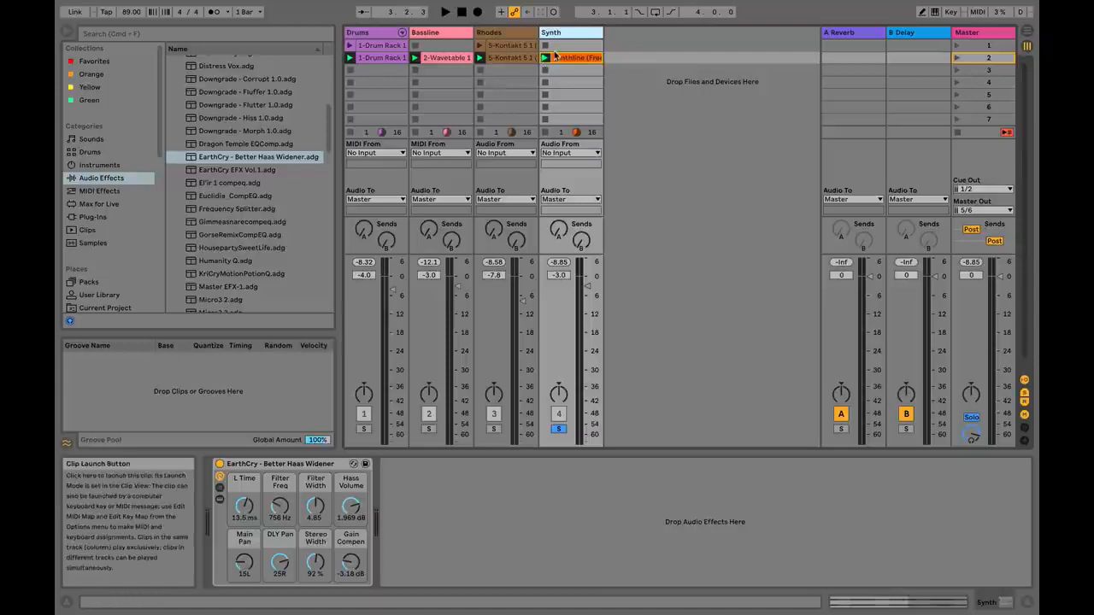
left_click(512, 36)
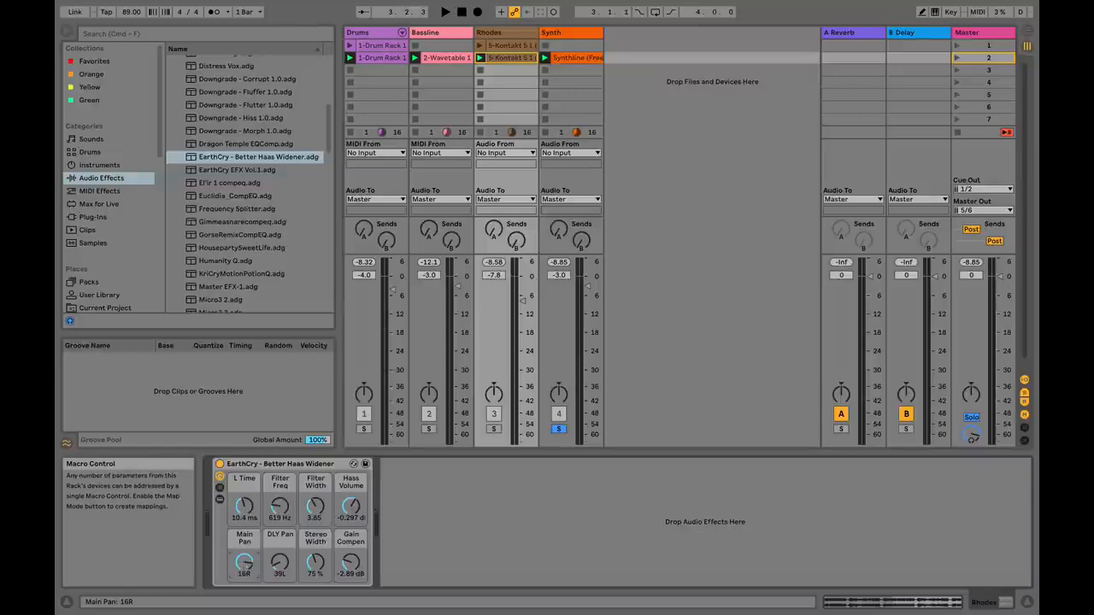
Step: Solo the Rhodes together with the Synth and play both widened tracks to hear their stereo placement
left_click(558, 428)
left_click(558, 428)
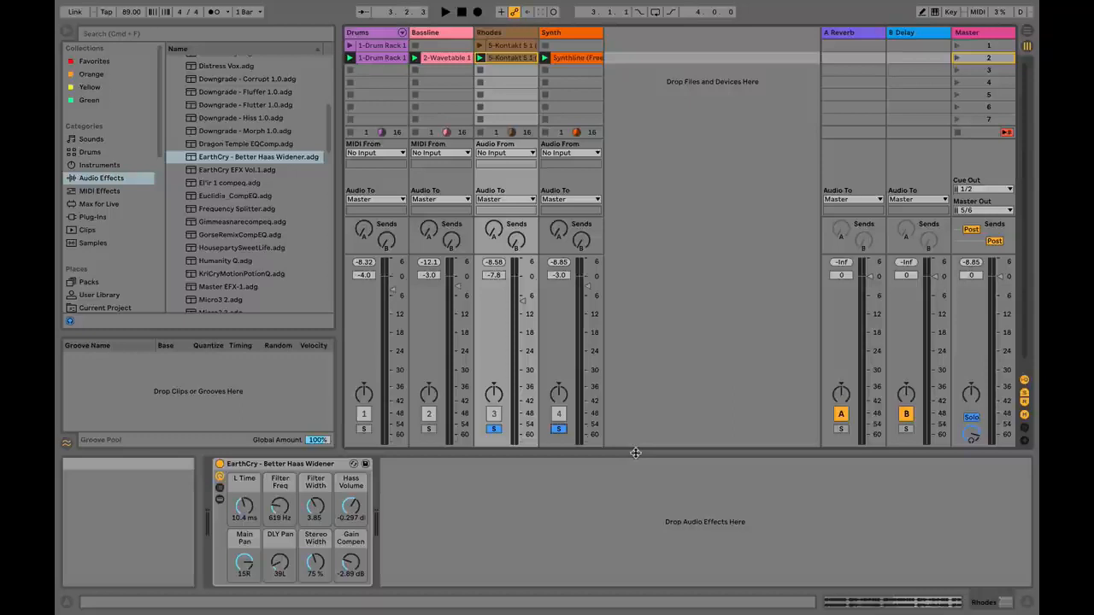
left_click(551, 33)
left_click(518, 34)
key("space")
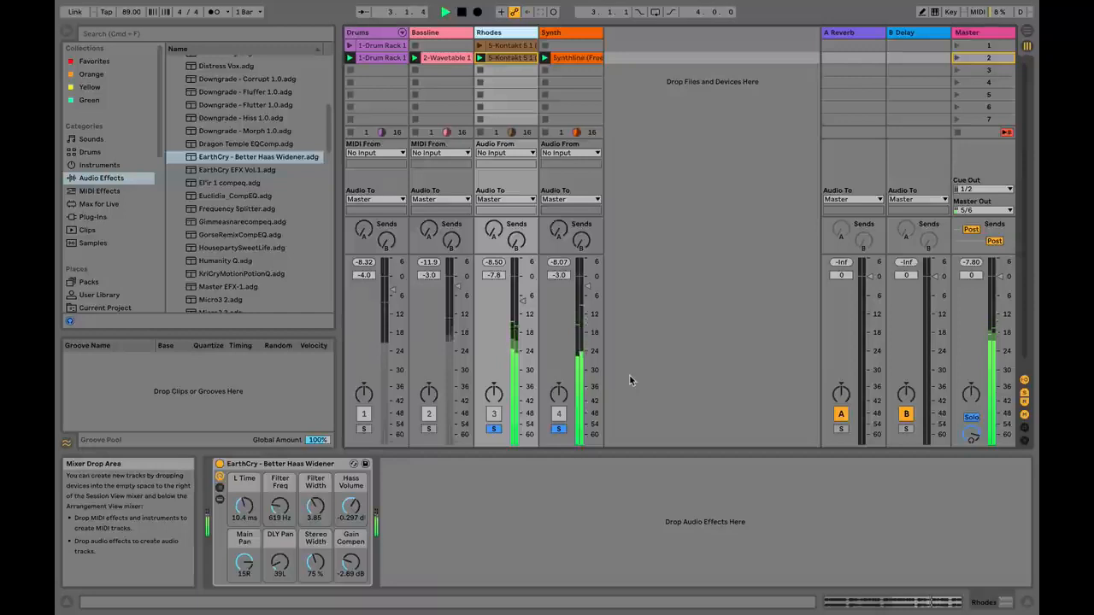
key("space")
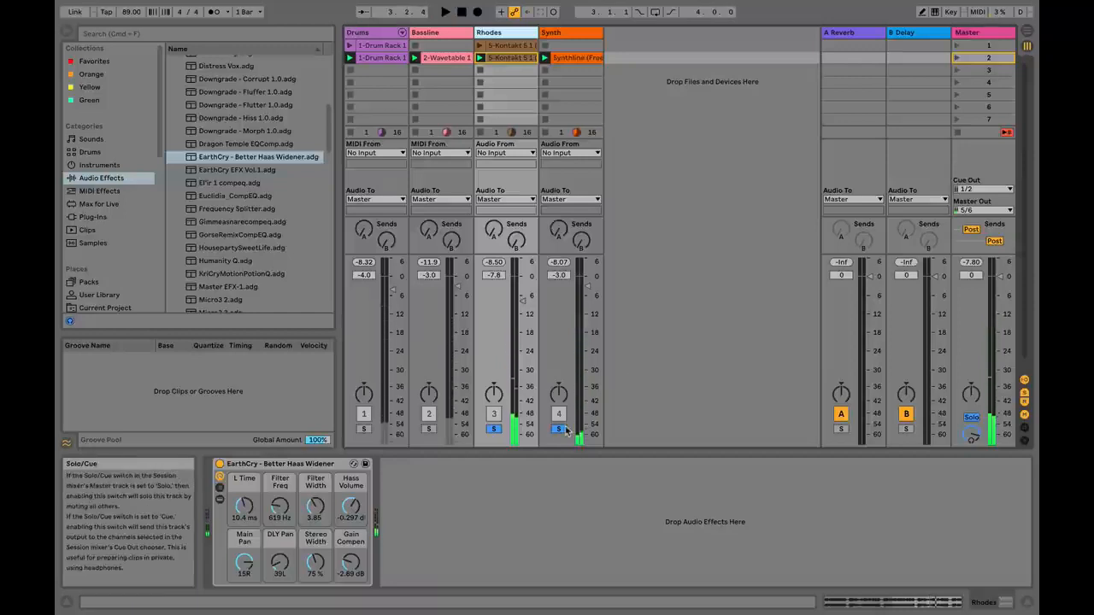
Step: Solo the Bassline track instead and add the EarthCry - Better Haas Widener rack after its EQ Eight
left_click(561, 429)
left_click(437, 35)
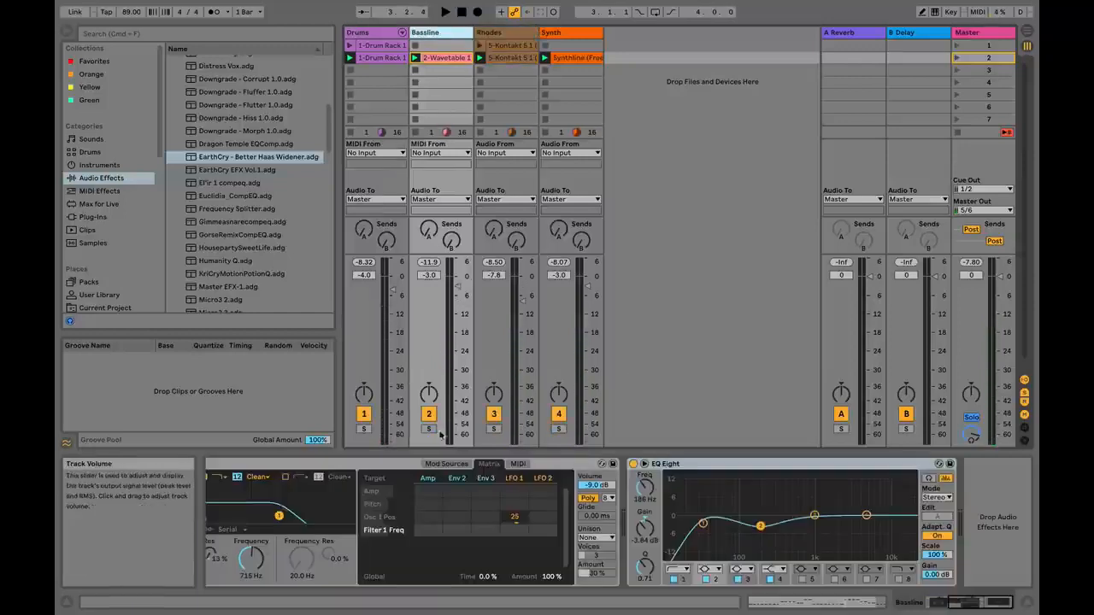
left_click(429, 429)
key("space")
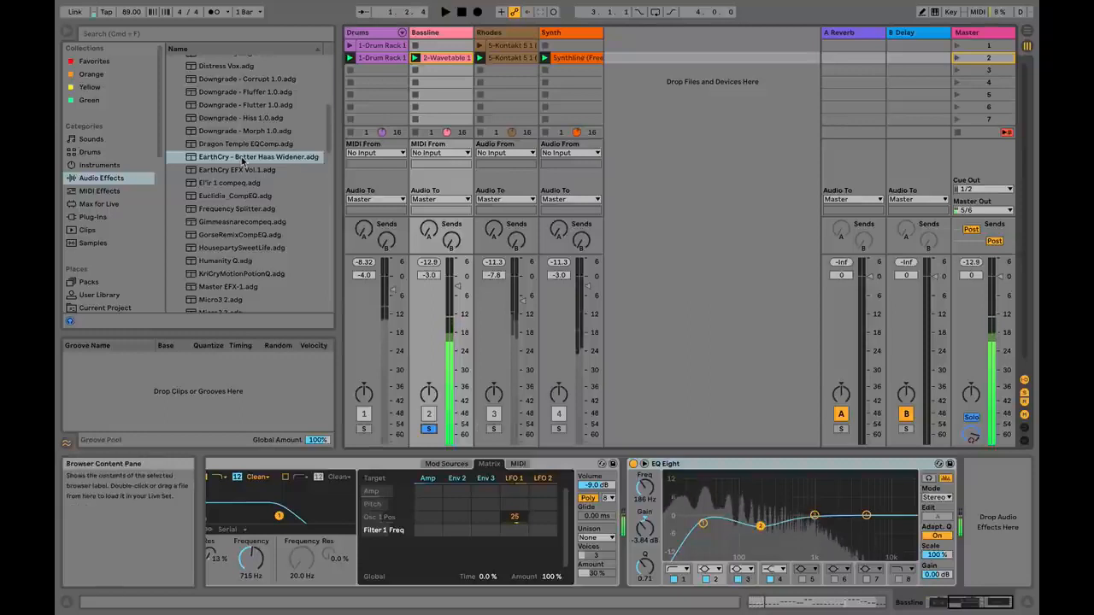
left_click_drag(972, 477, 972, 479)
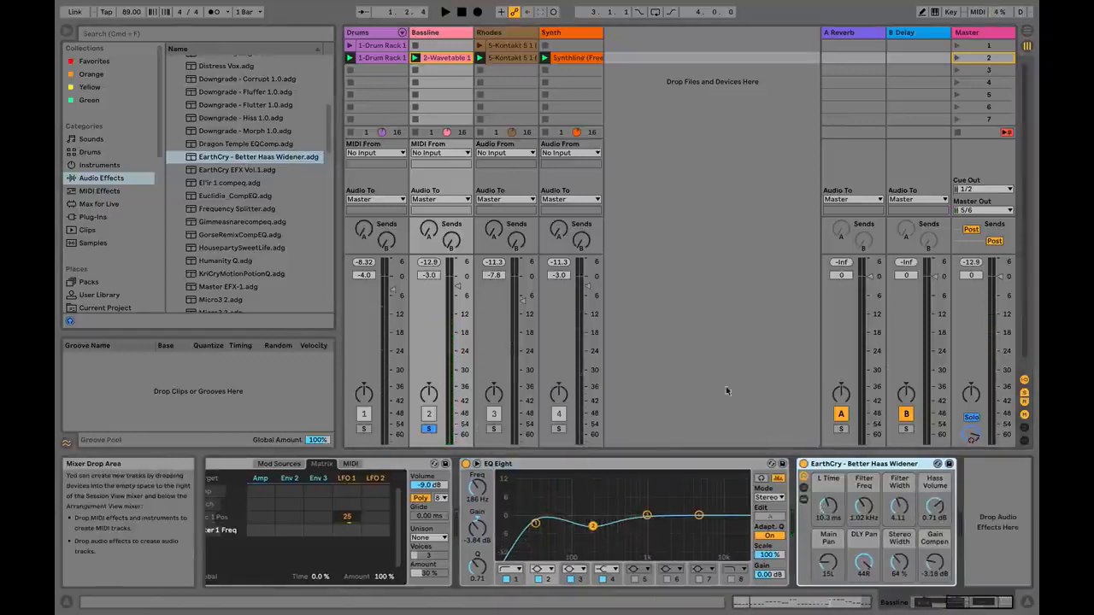
Step: Activate Mono in the Master track's Utility and return to the Bassline's devices
left_click(999, 34)
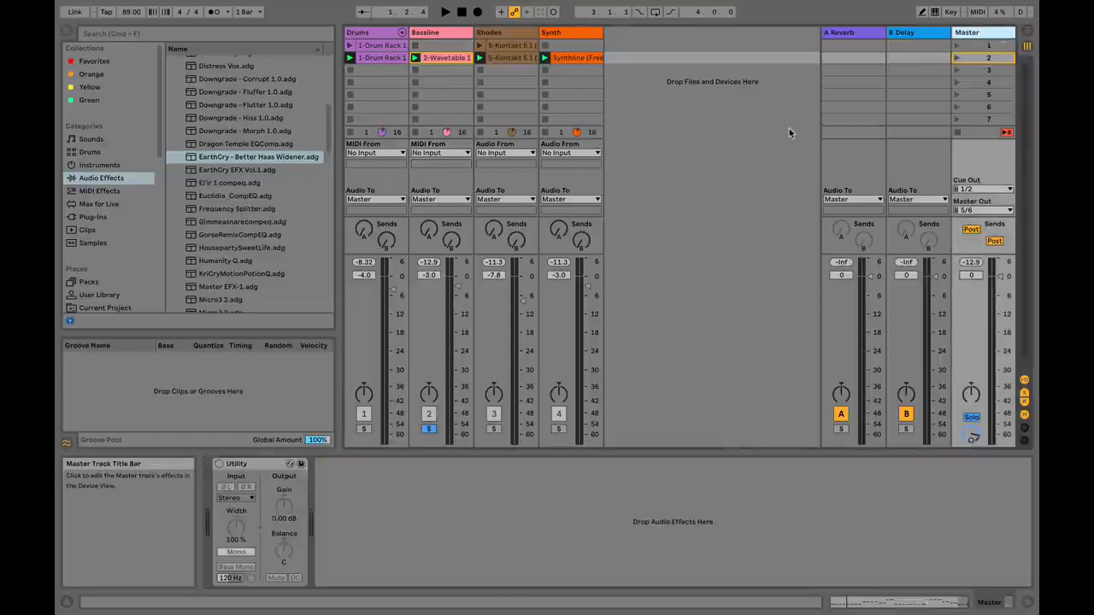
left_click(446, 39)
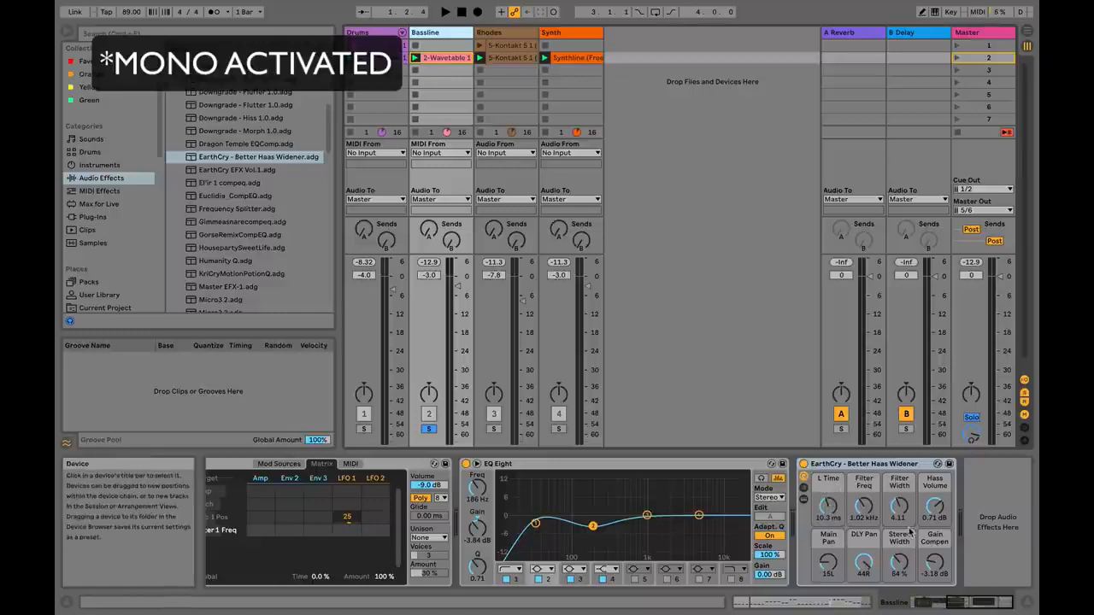
Step: Set the Bassline rack's Hass Volume to 6.0 dB, Filter Freq to 1.52 kHz and Filter Width to 2.98, and start playback
left_click_drag(935, 510, 935, 487)
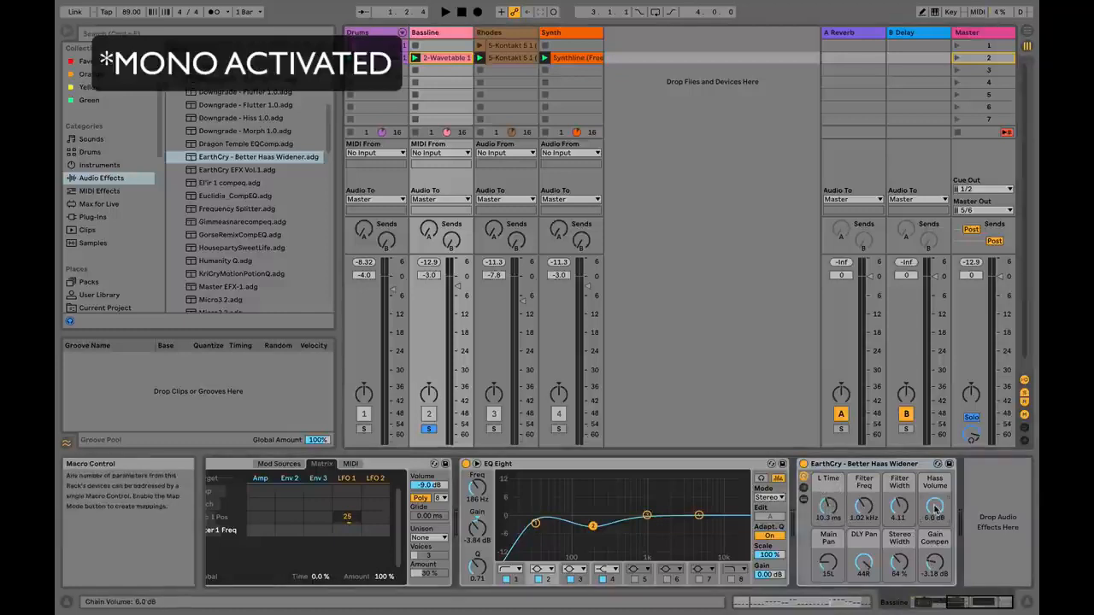
left_click_drag(871, 515, 870, 510)
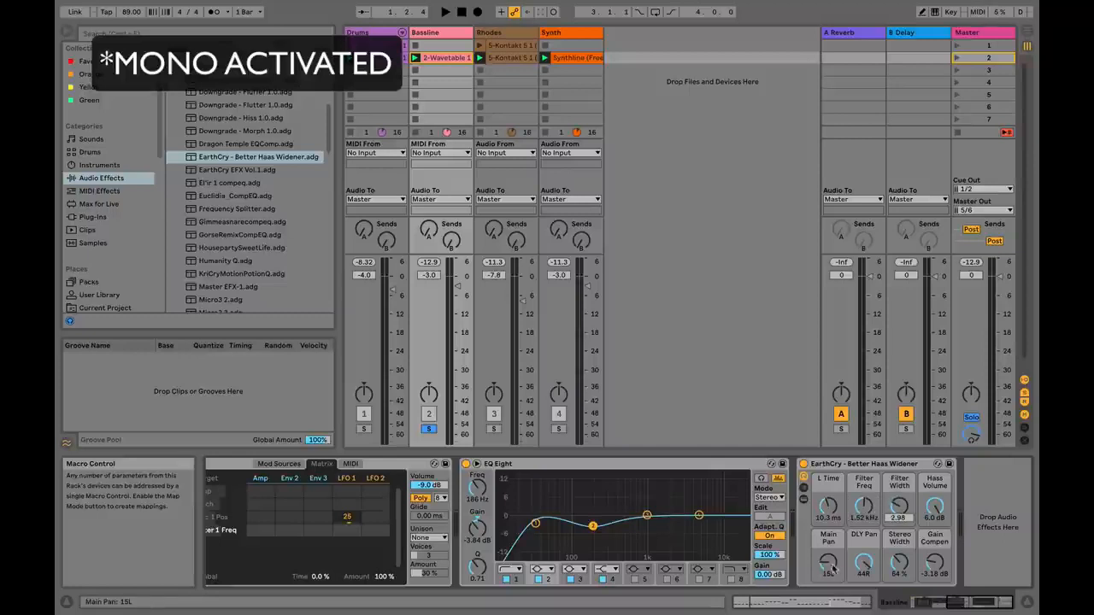
key("space")
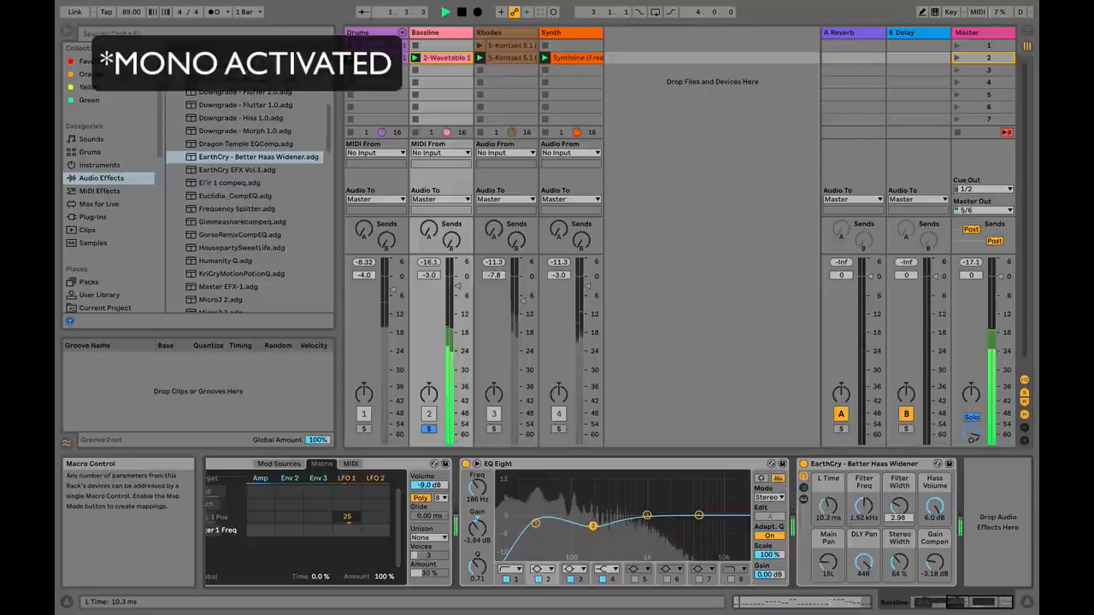
Step: Tune the Bassline rack while listening: L Time 7.08 ms, Stereo Width 89 % and Gain Compen -1.66 dB, and unsolo the track
mouse_move(829, 513)
left_mouse_down()
mouse_move(829, 500)
mouse_move(830, 524)
mouse_move(827, 506)
left_mouse_up()
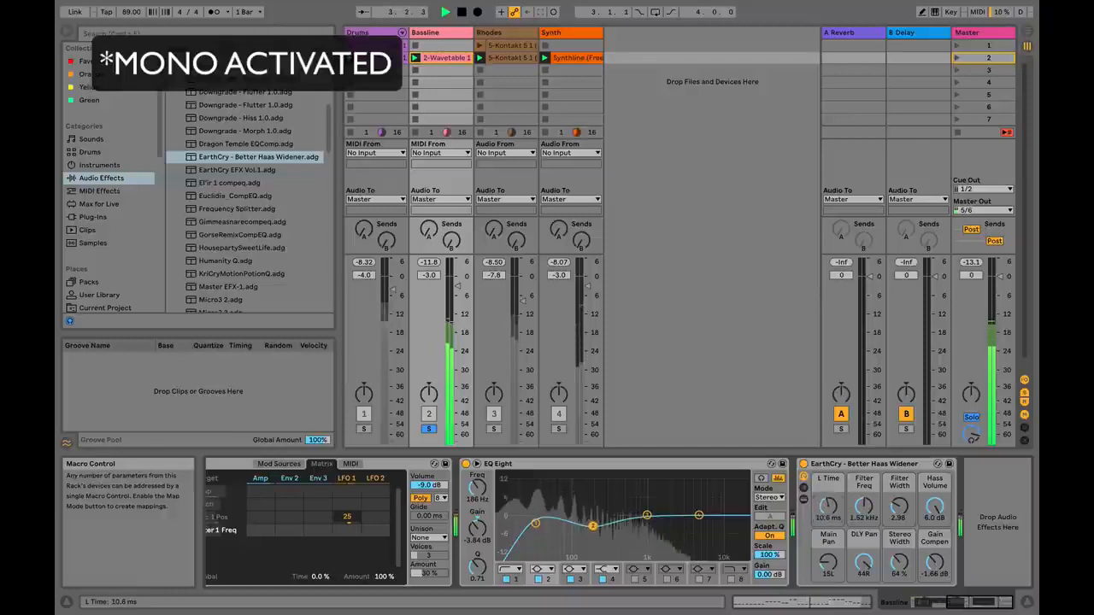
left_click_drag(897, 563, 897, 549)
left_click_drag(827, 506, 830, 512)
key("space")
key("space")
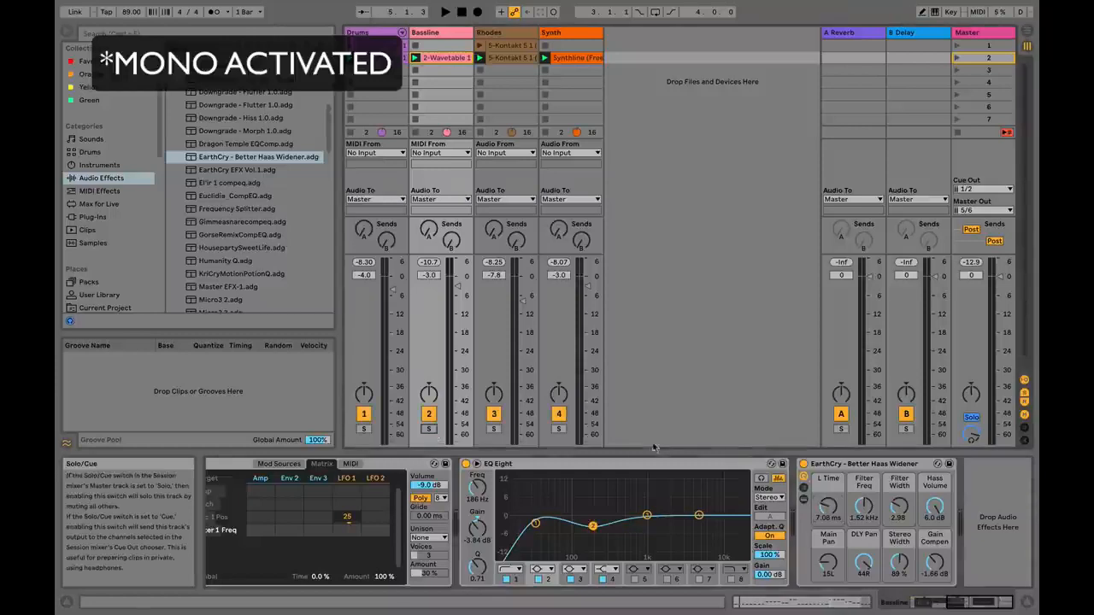
Step: Set the Bassline rack's Filter Freq to 1.49 kHz, Main Pan to 5L and DLY Pan to 21R, and play the full mix
left_click_drag(863, 507, 864, 503)
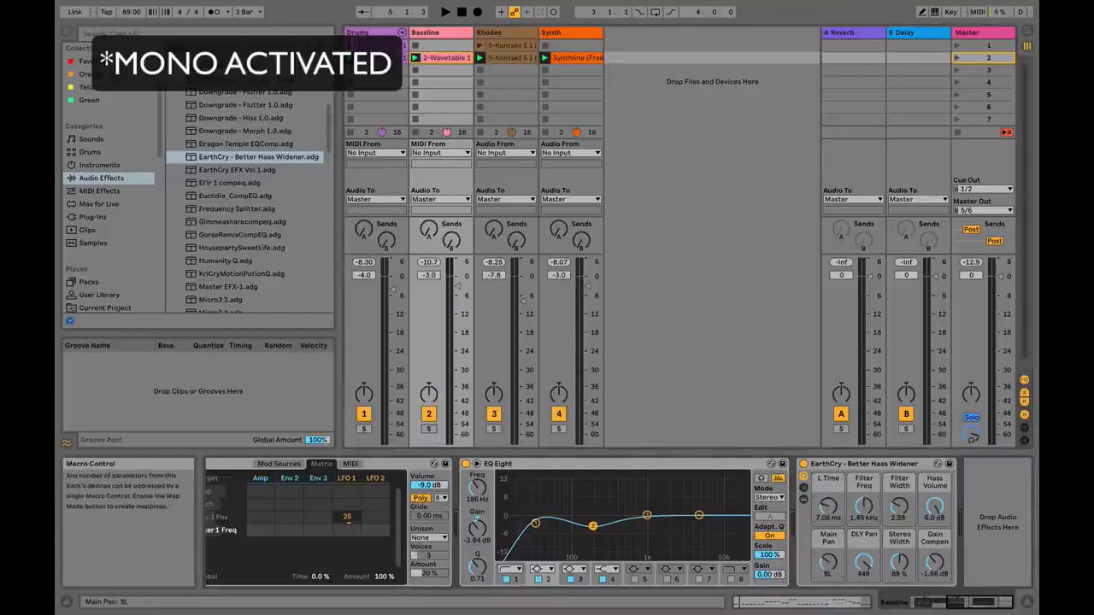
left_click_drag(828, 562, 828, 559)
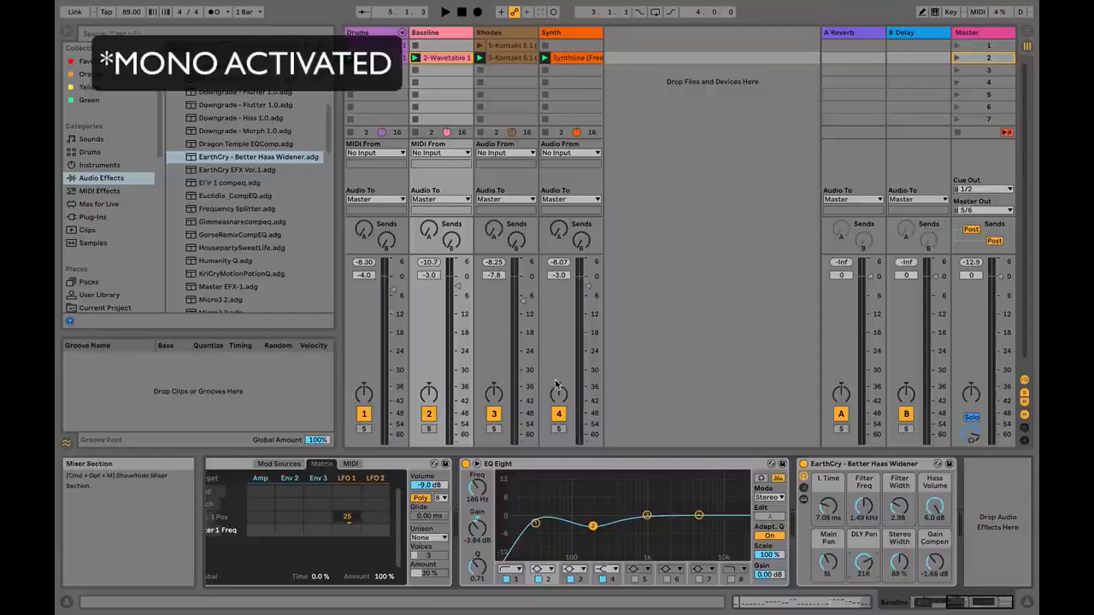
key("space")
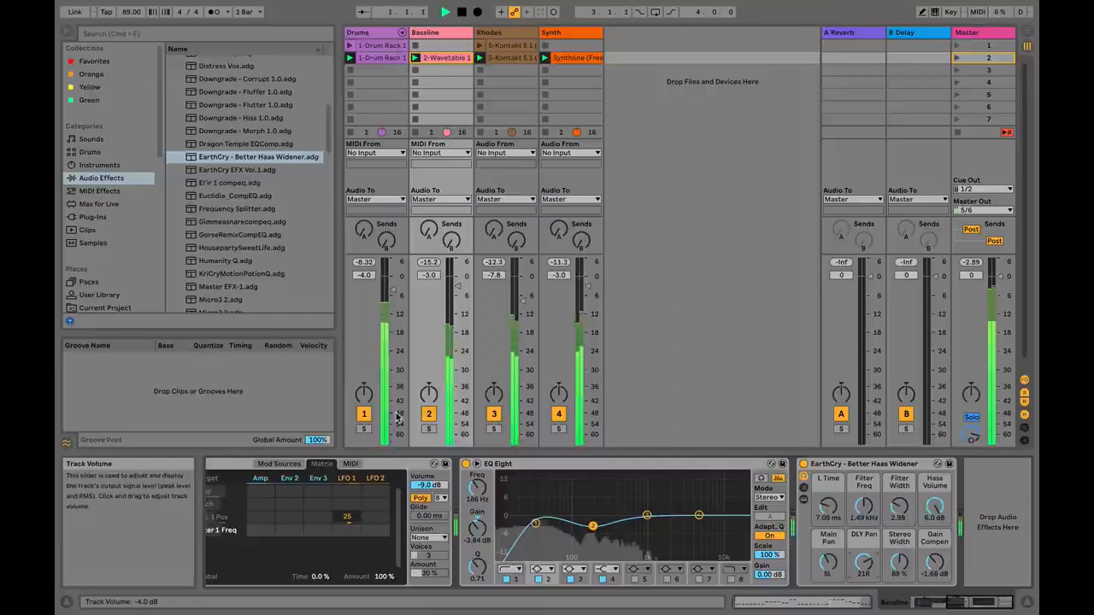
Step: Compare the mix with the Bassline rack off and on, and lower its Hass Volume to -3.952 dB
left_click(804, 464)
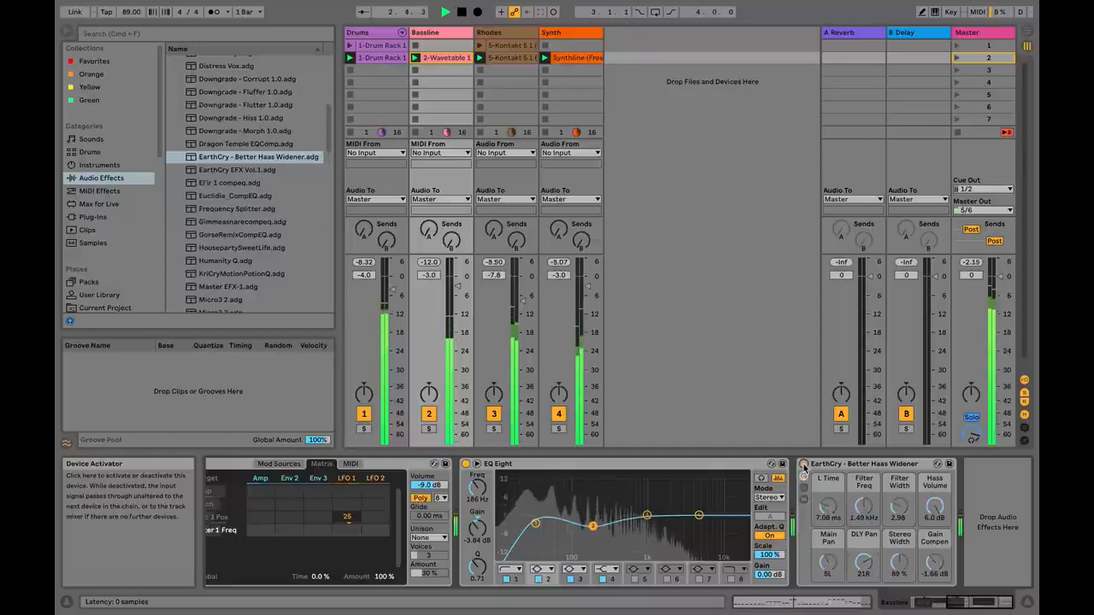
left_click(803, 464)
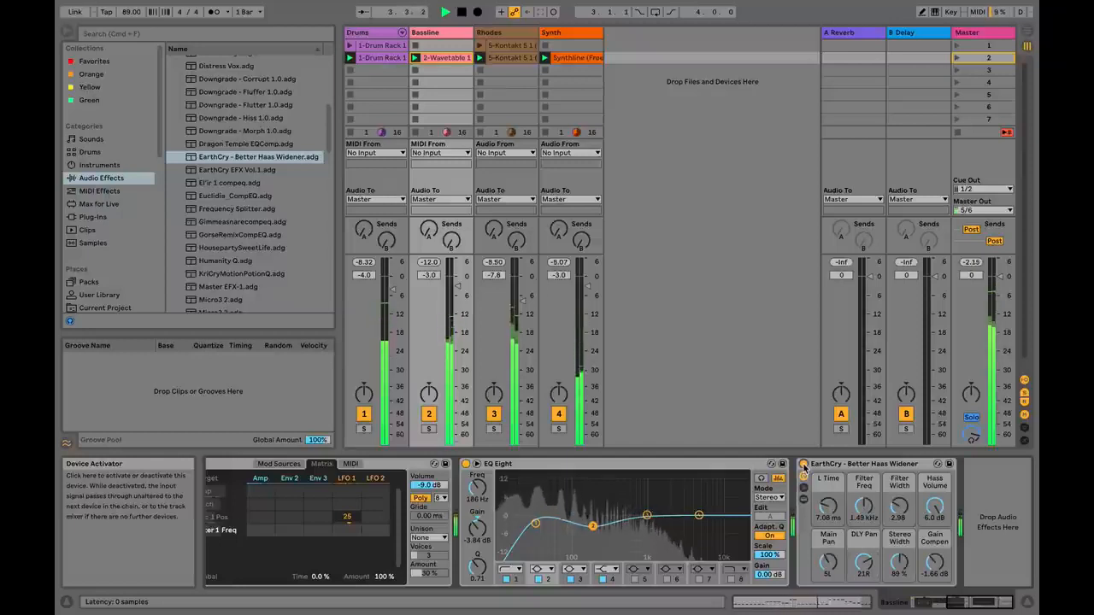
left_click_drag(934, 508, 935, 538)
left_click_drag(935, 507, 935, 510)
key("space")
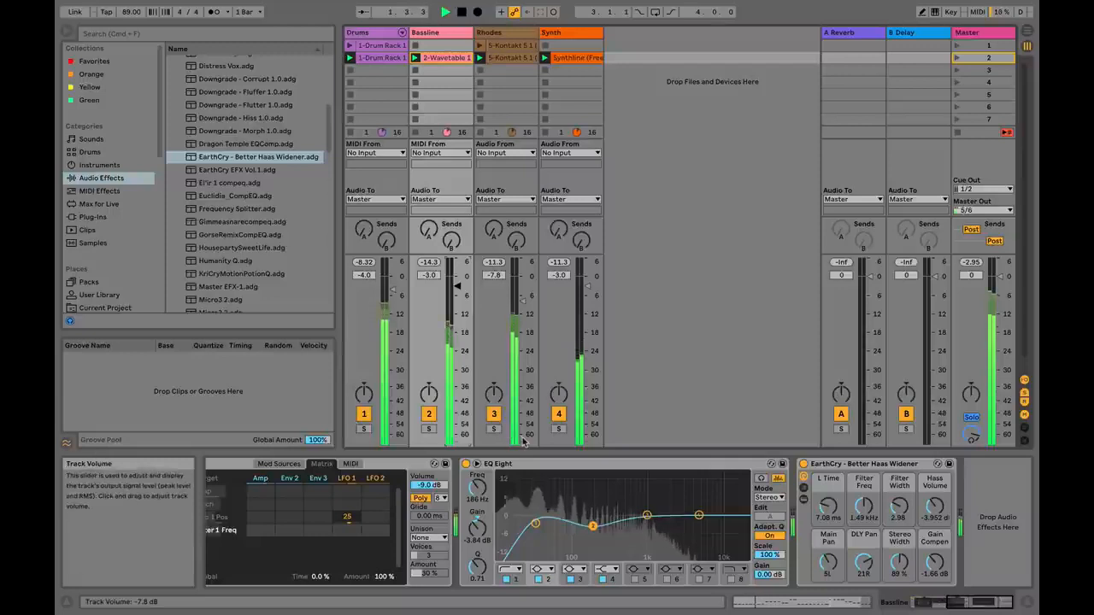
Step: Solo the Bassline and play it with its widener rack bypassed and active to compare width and level
left_click(803, 464)
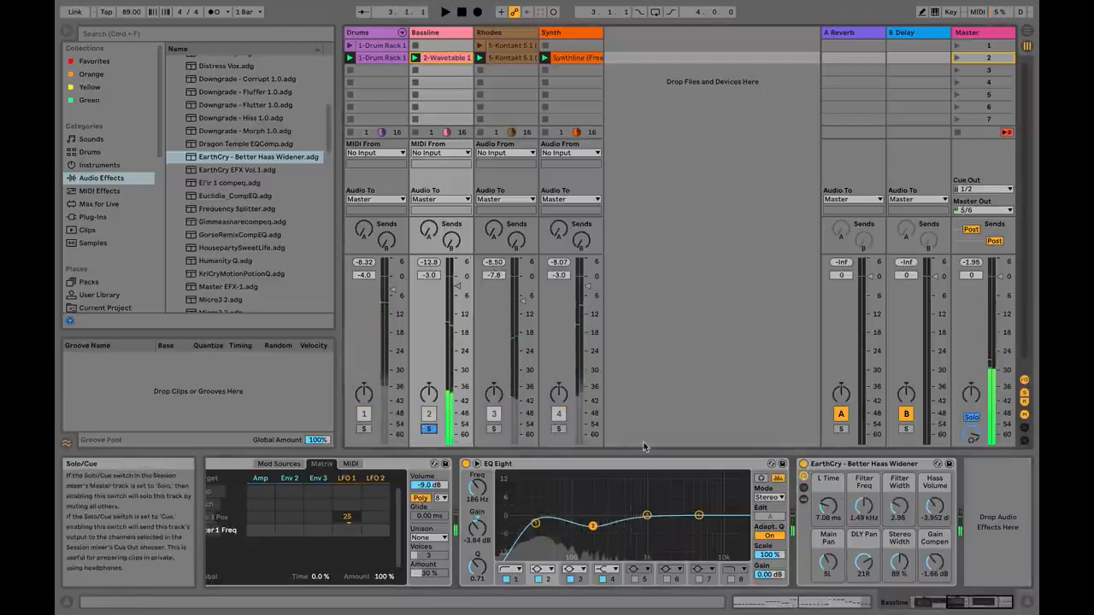
key("space")
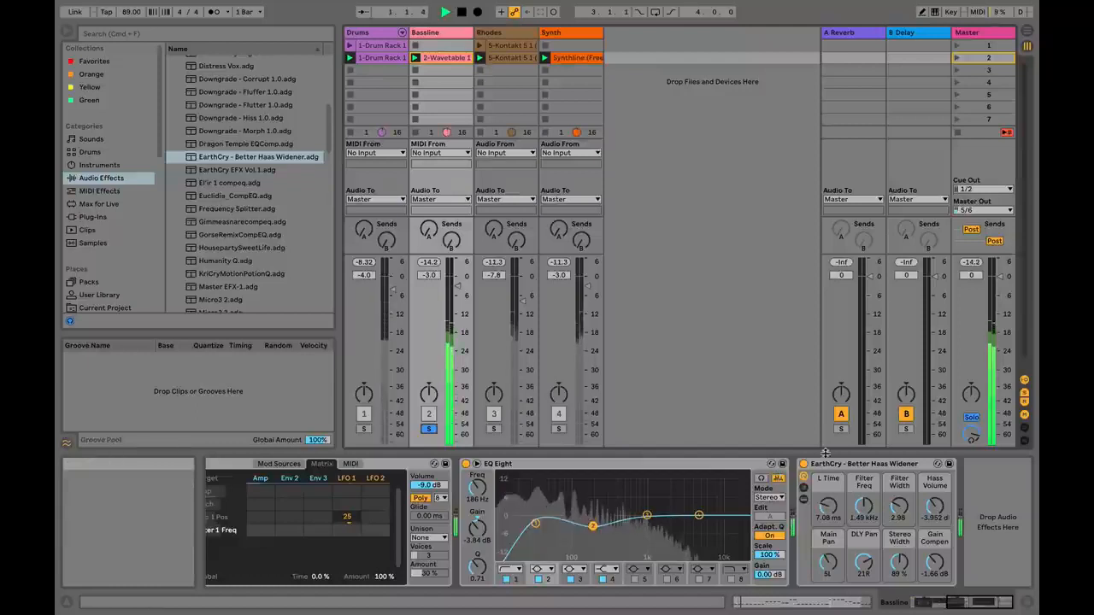
left_click(804, 464)
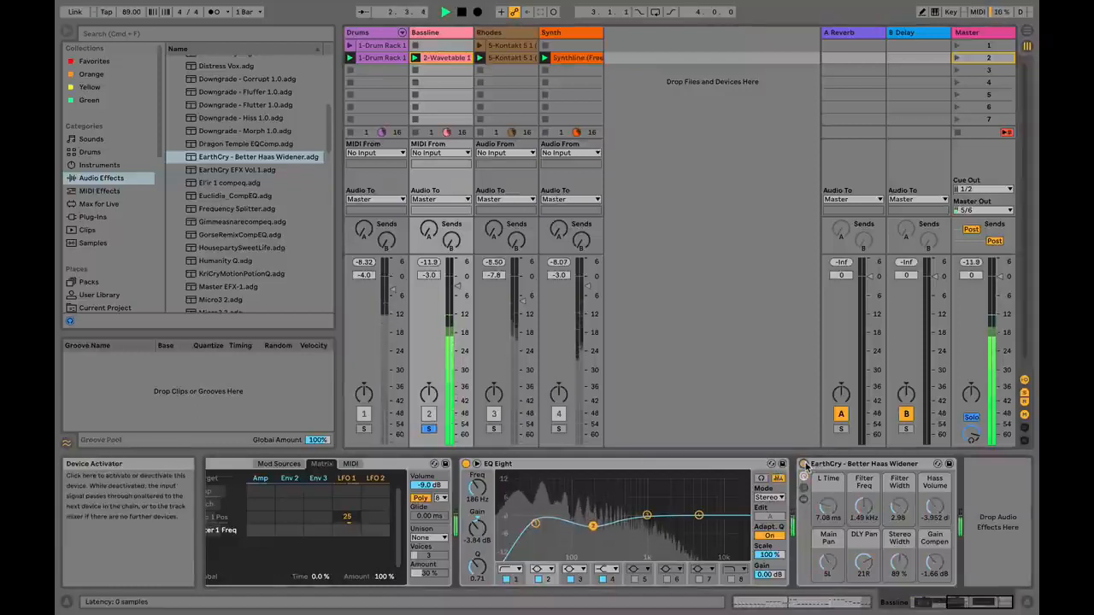
left_click(804, 464)
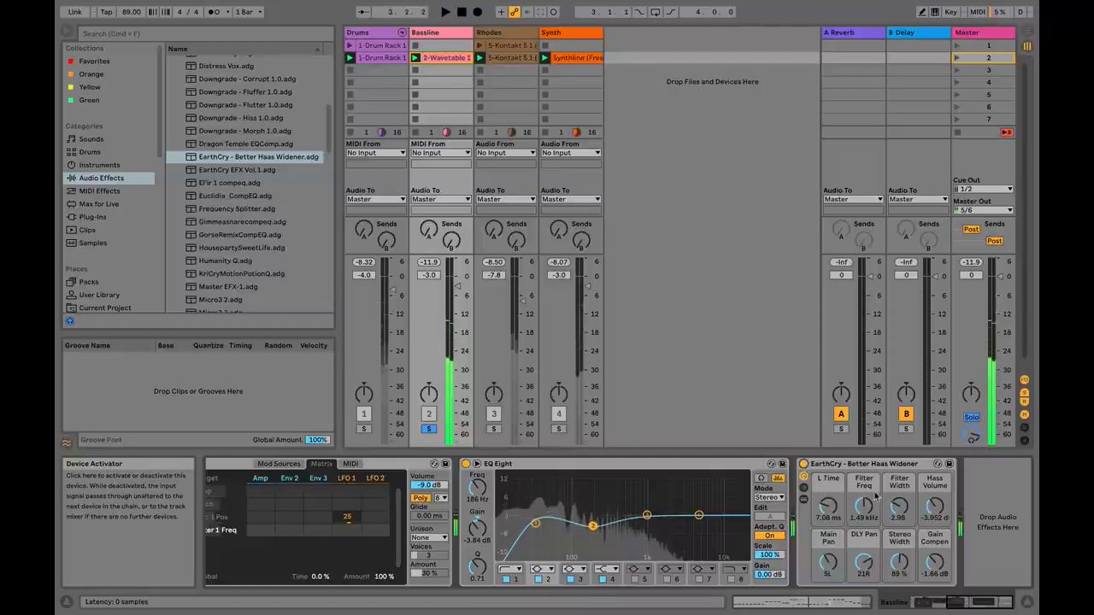
key("space")
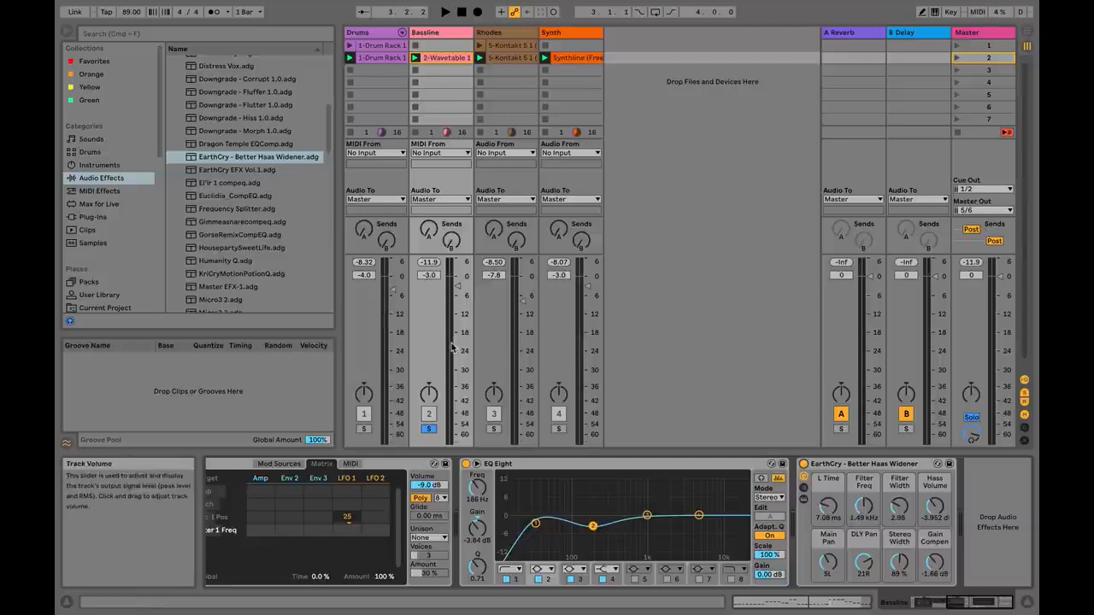
key("space")
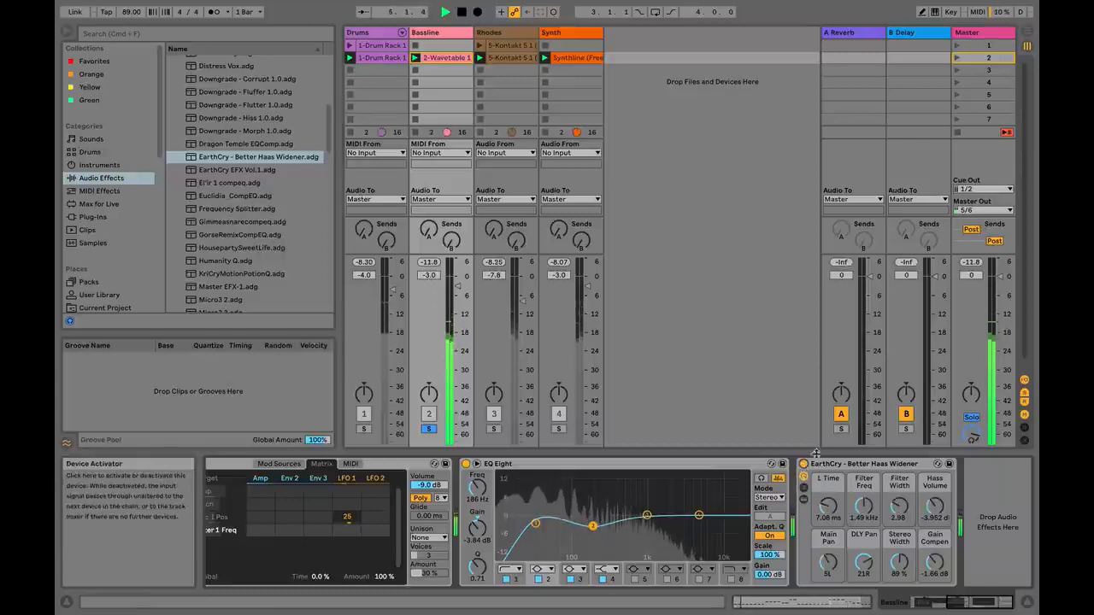
key("space")
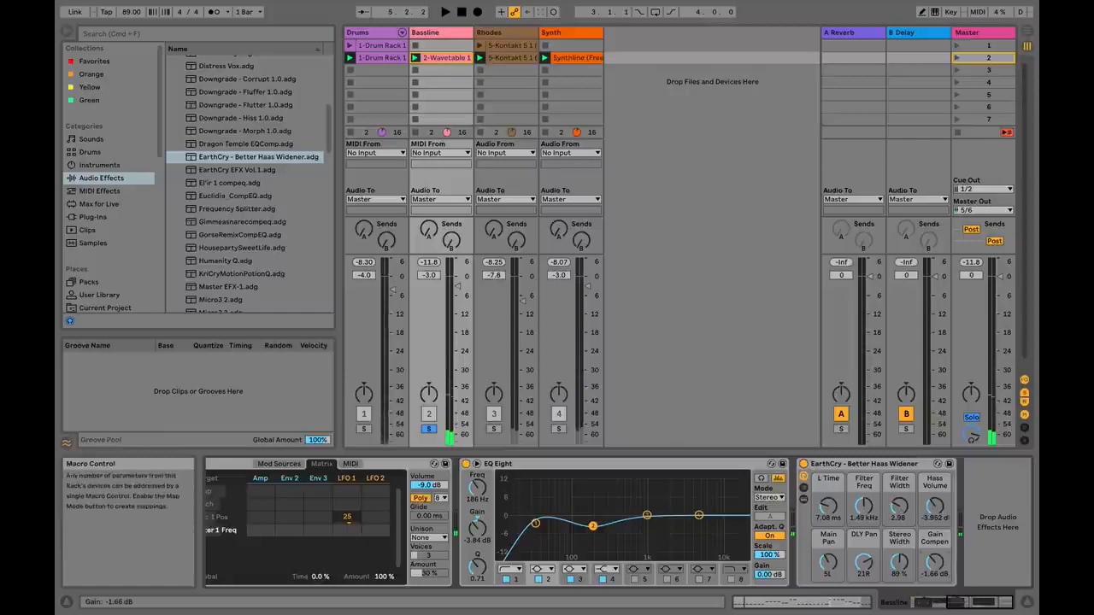
Step: Reset the Bassline rack's Gain Compen to 0.00 dB and compare the soloed track with the rack off and on
left_click(938, 562)
key("Delete")
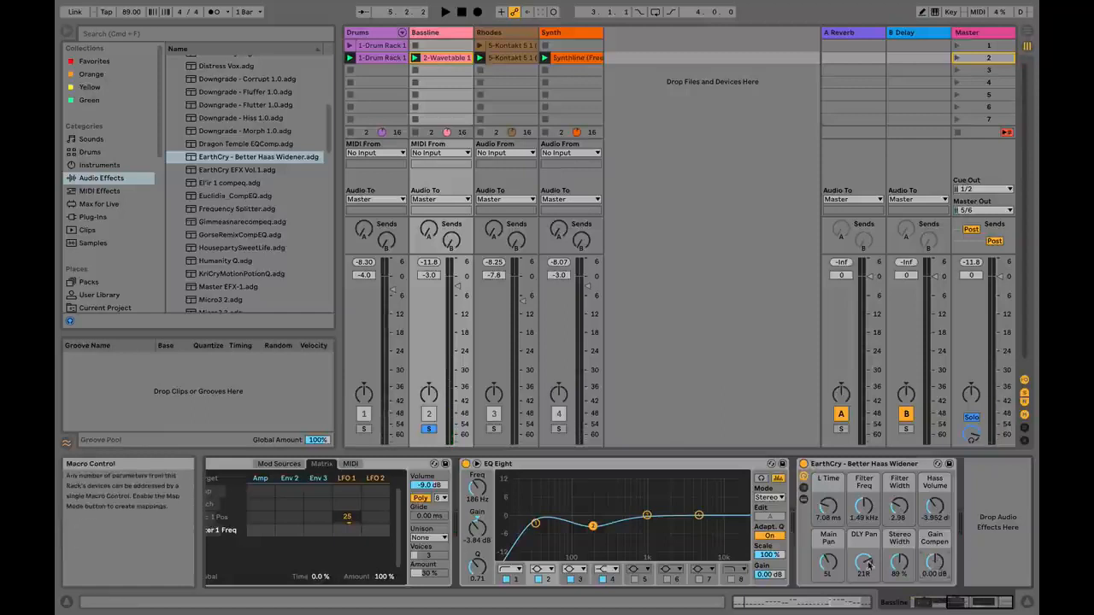
key("space")
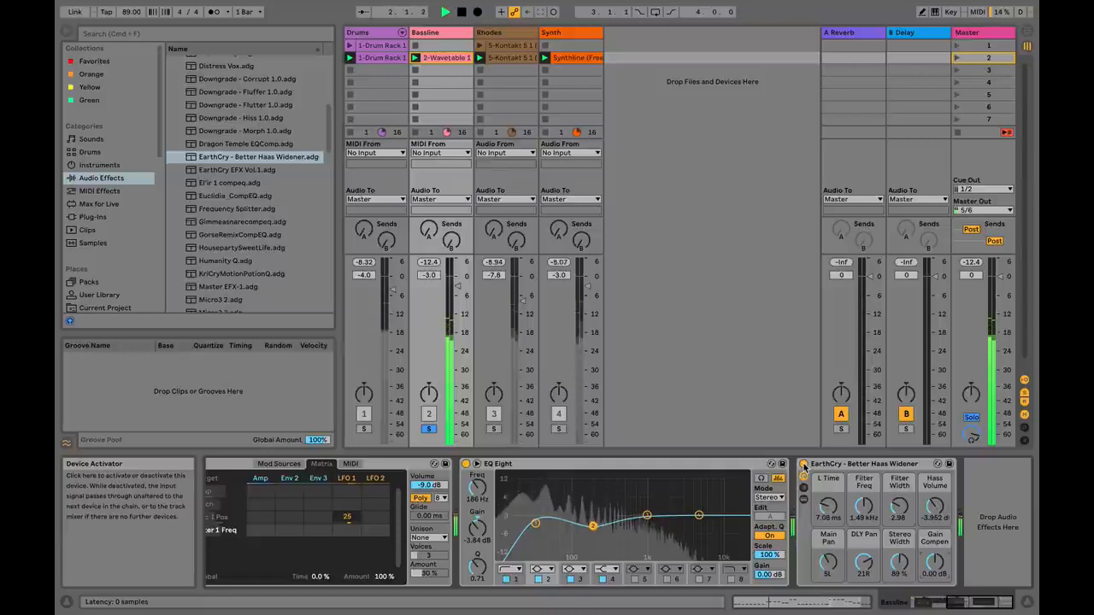
left_click(803, 466)
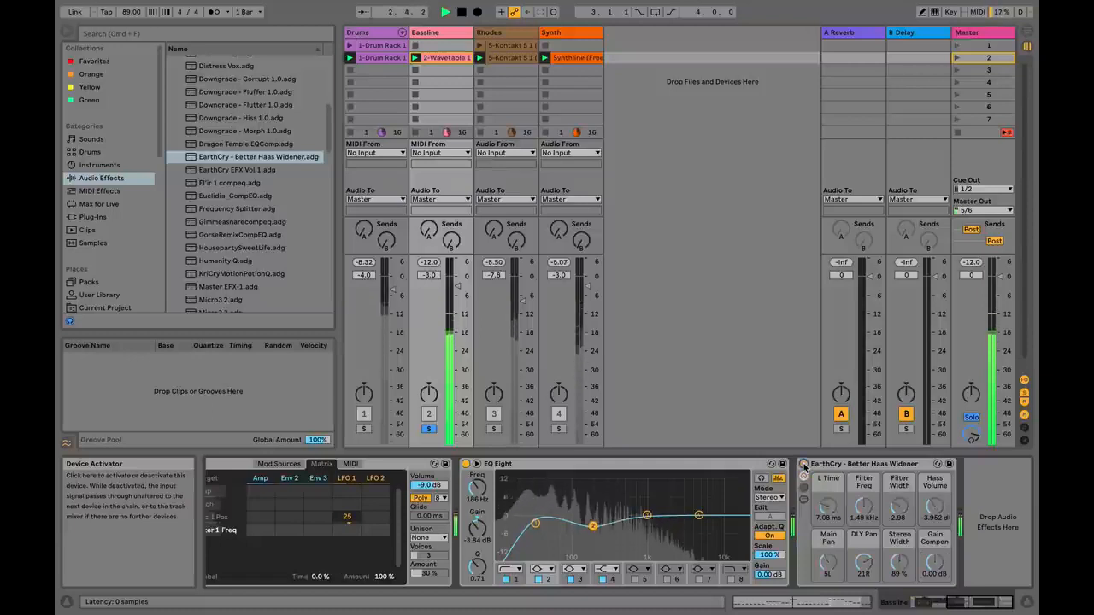
left_click(803, 466)
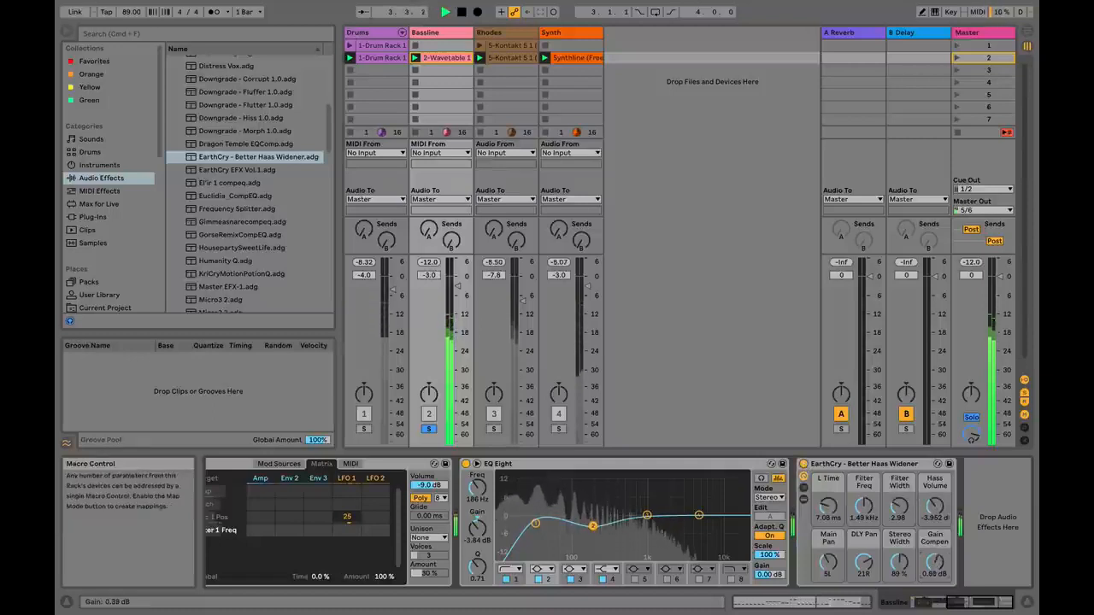
Step: Raise the Bassline rack's Gain Compen to 1.17 dB and check the level against the bypassed signal
left_click_drag(935, 562, 934, 557)
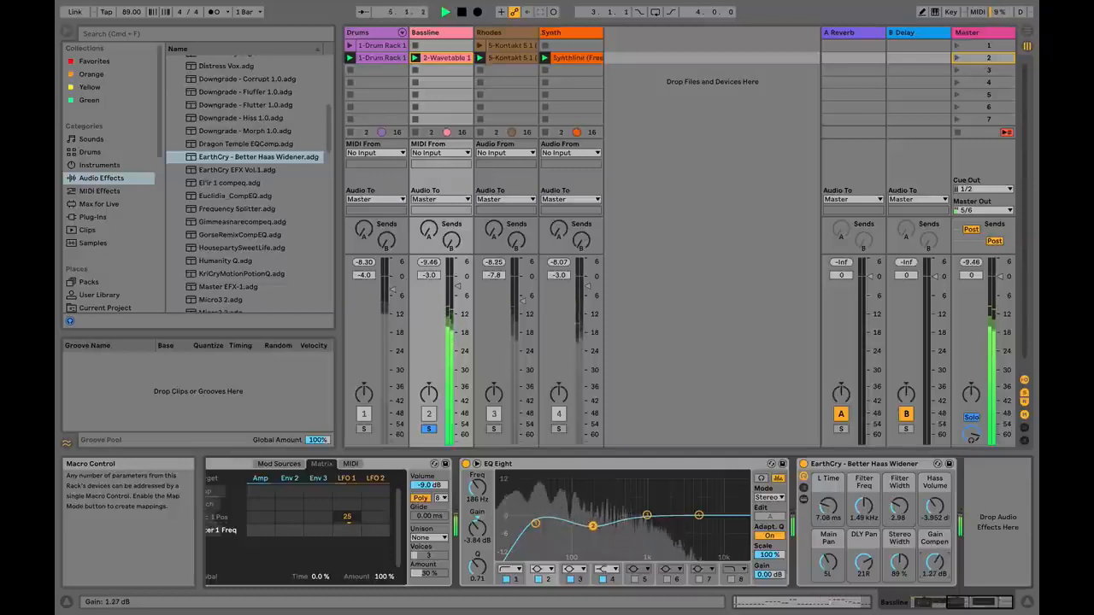
left_click(803, 464)
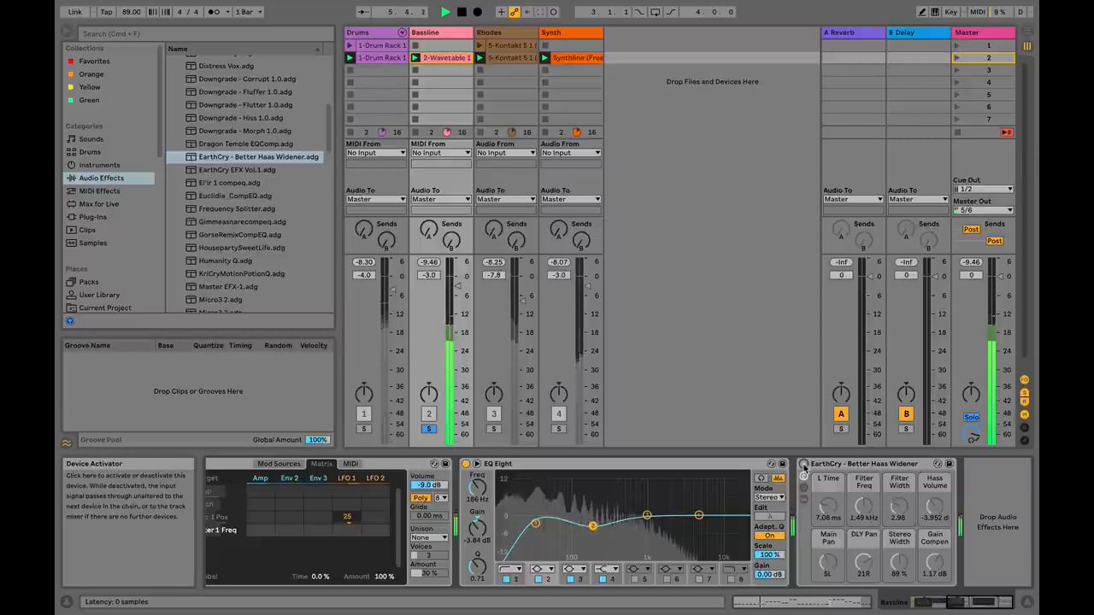
left_click(803, 464)
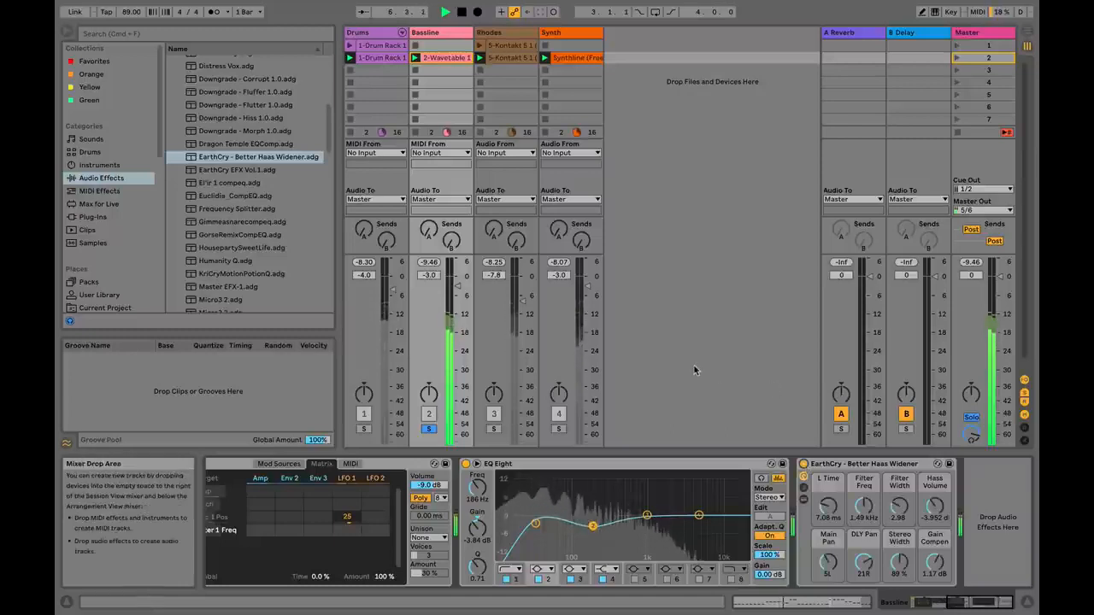
key("space")
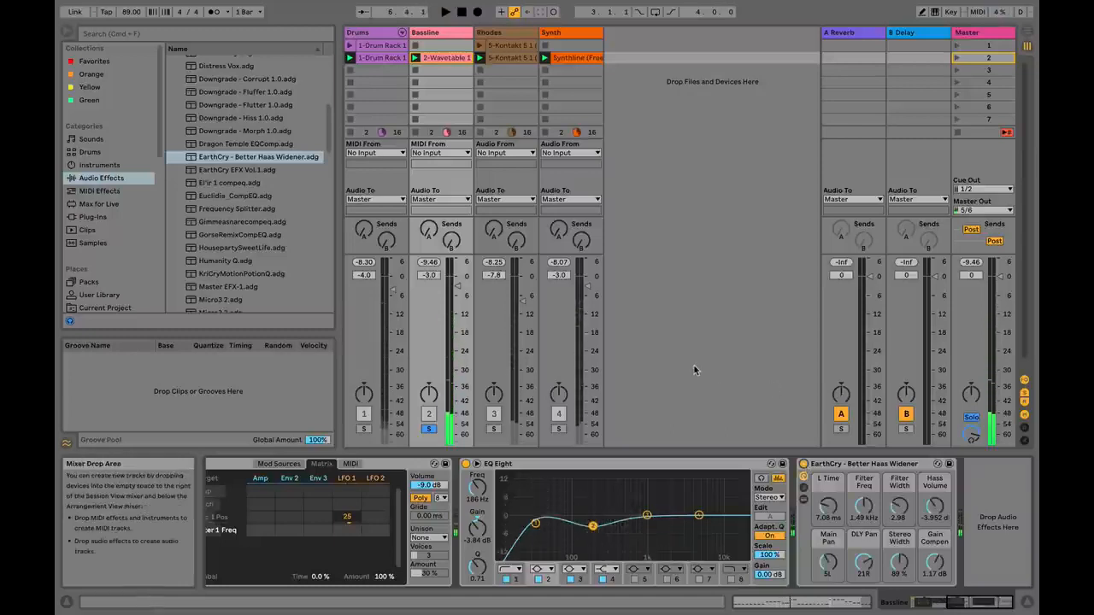
Step: Unsolo the Bassline and play the full mix briefly with all tracks active
left_click(429, 428)
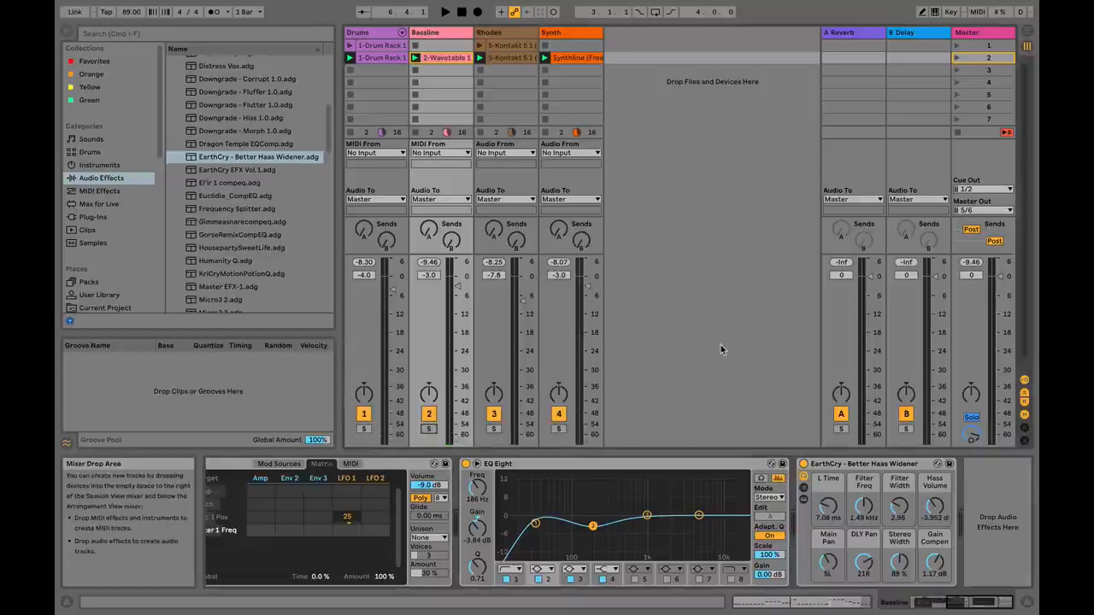
key("space")
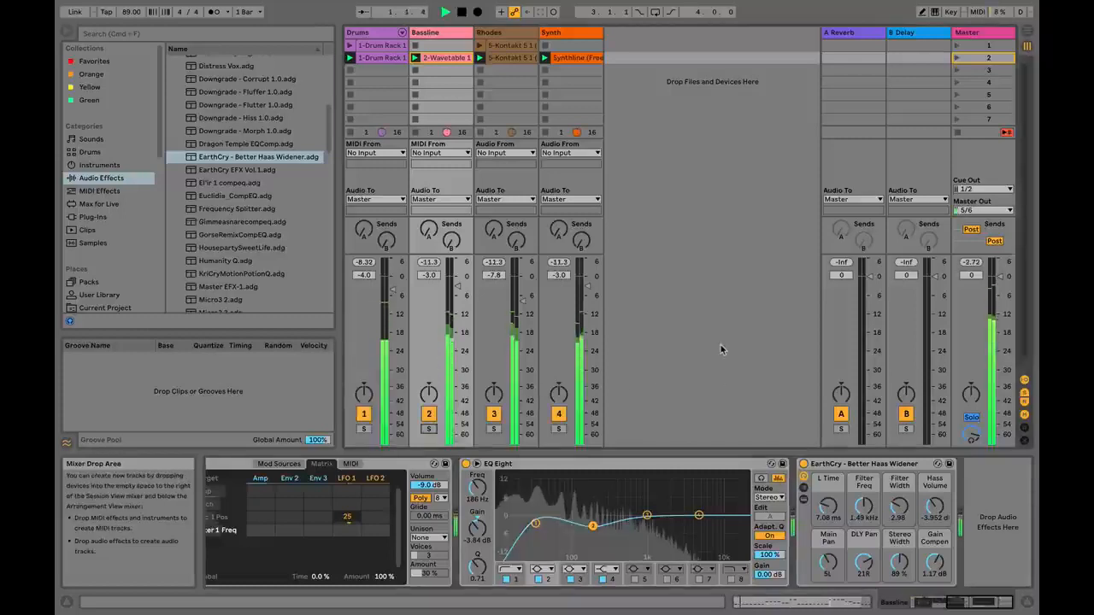
key("space")
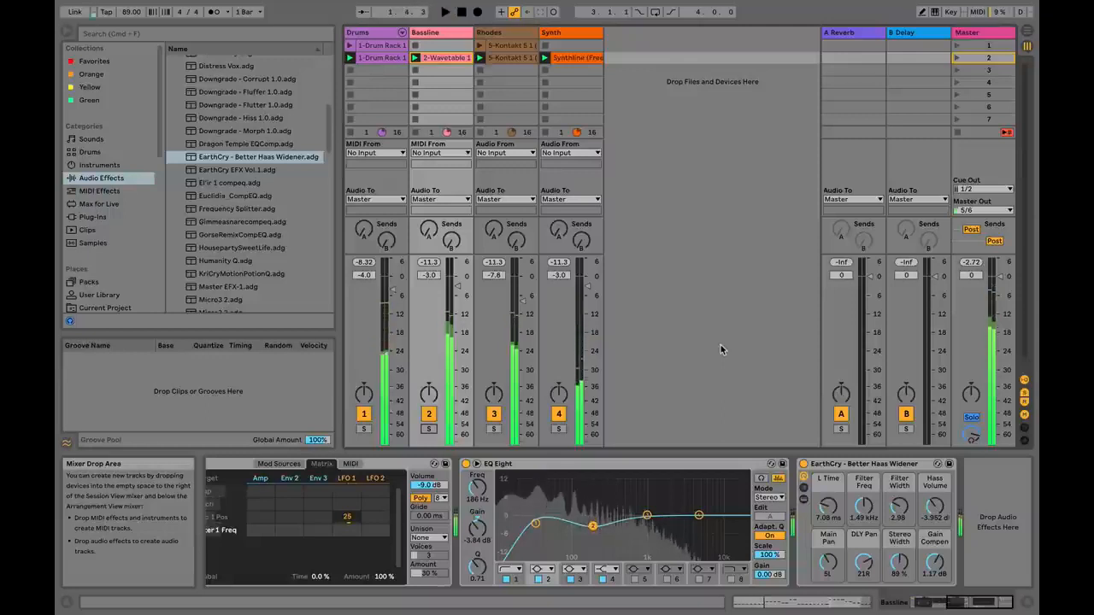
Step: Map the computer key W to the on/off switch of the Better Haas Widener racks on the Bassline, Rhodes and Synth tracks
left_click(950, 11)
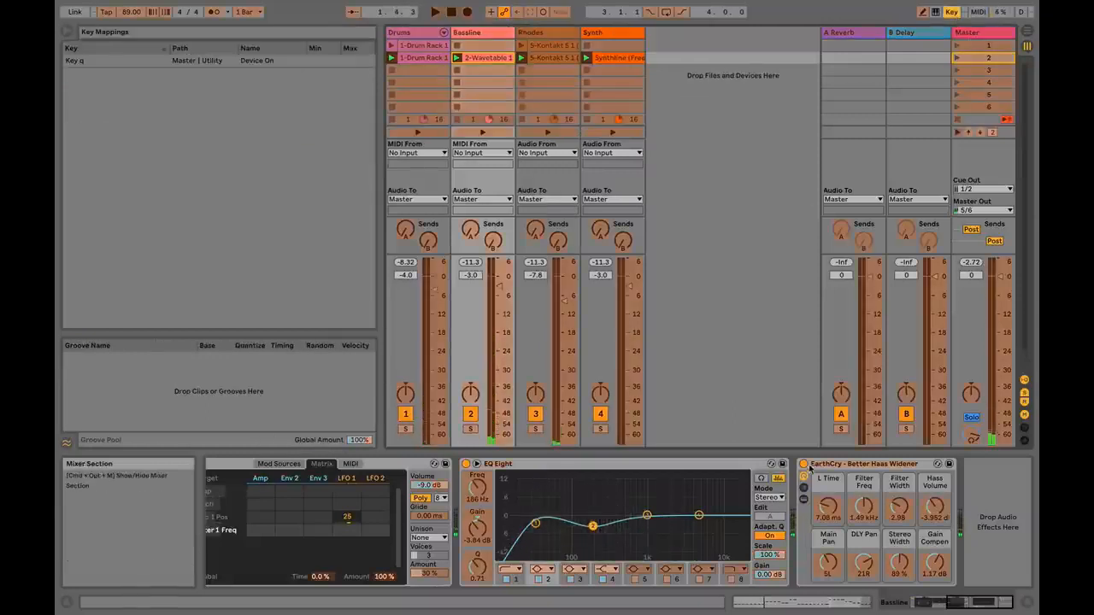
left_click(803, 465)
key("w")
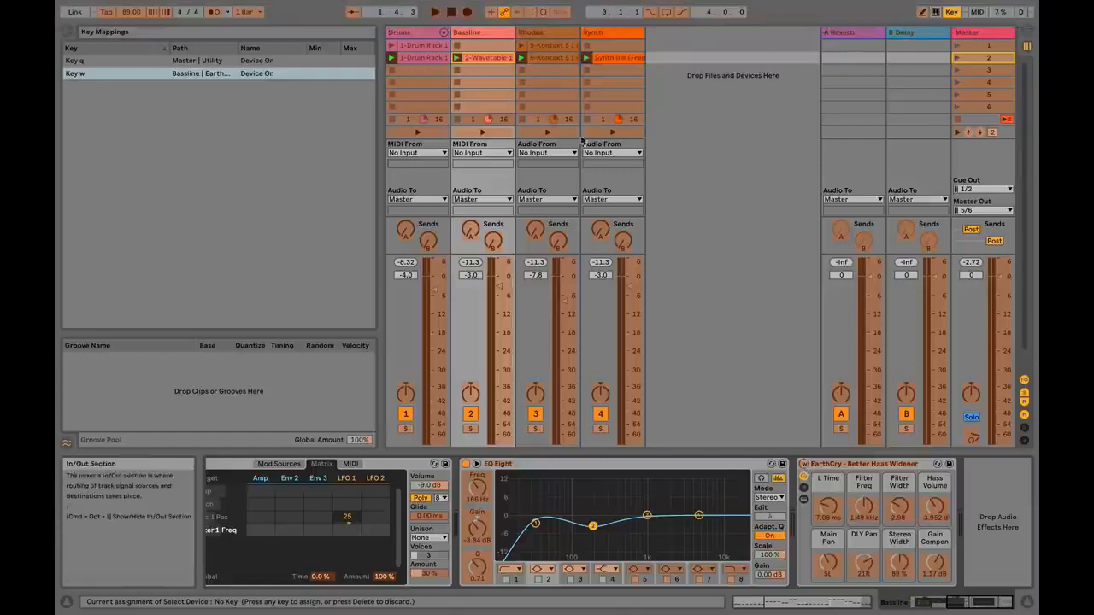
left_click(538, 33)
left_click(219, 463)
key("w")
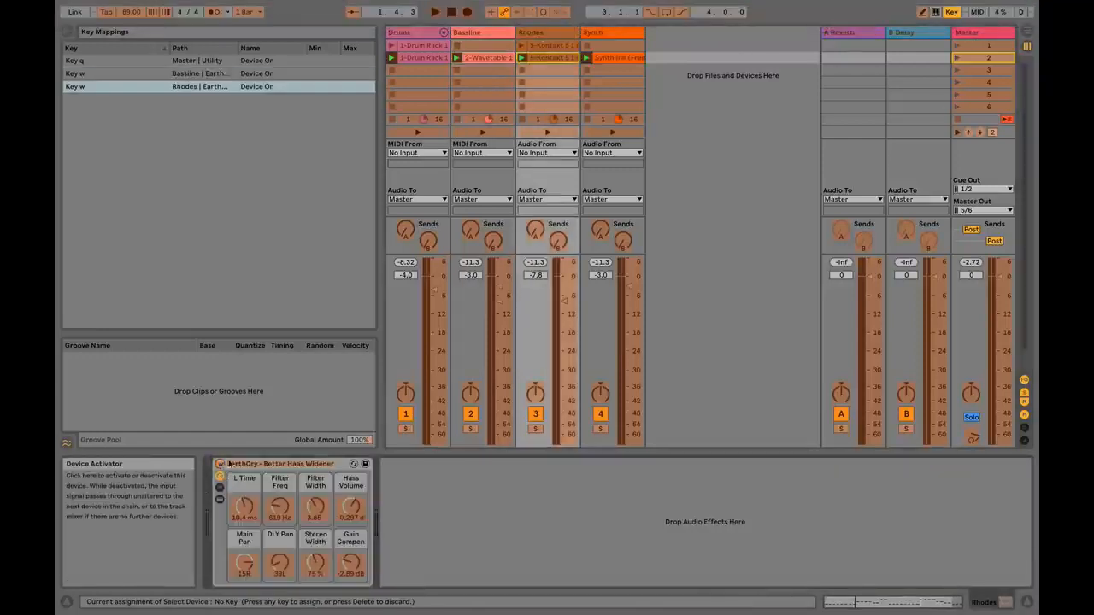
left_click(602, 39)
left_click(220, 463)
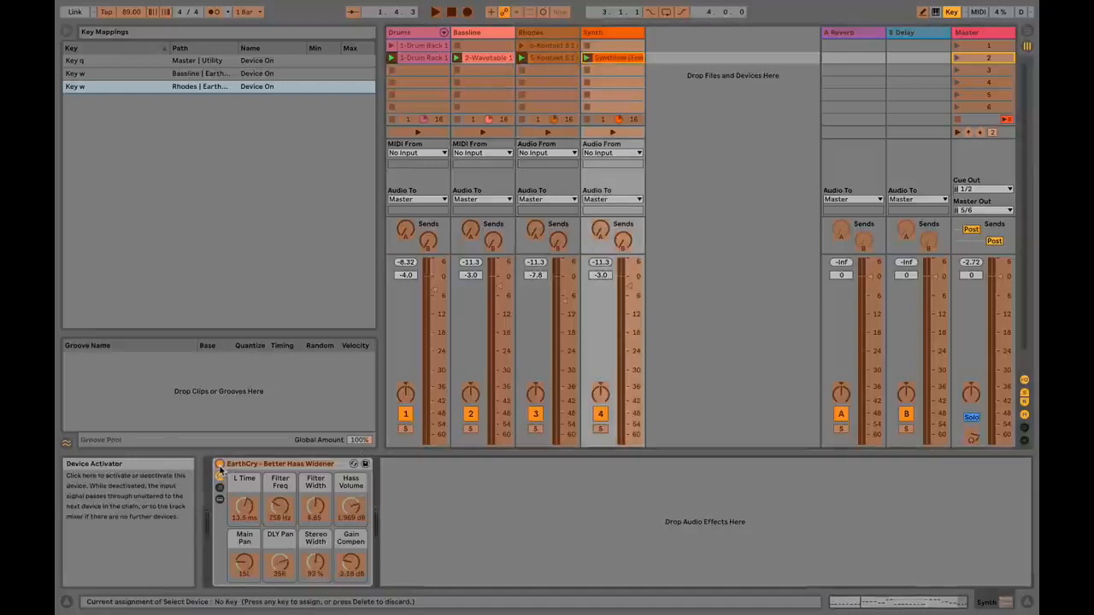
key("w")
left_click(951, 11)
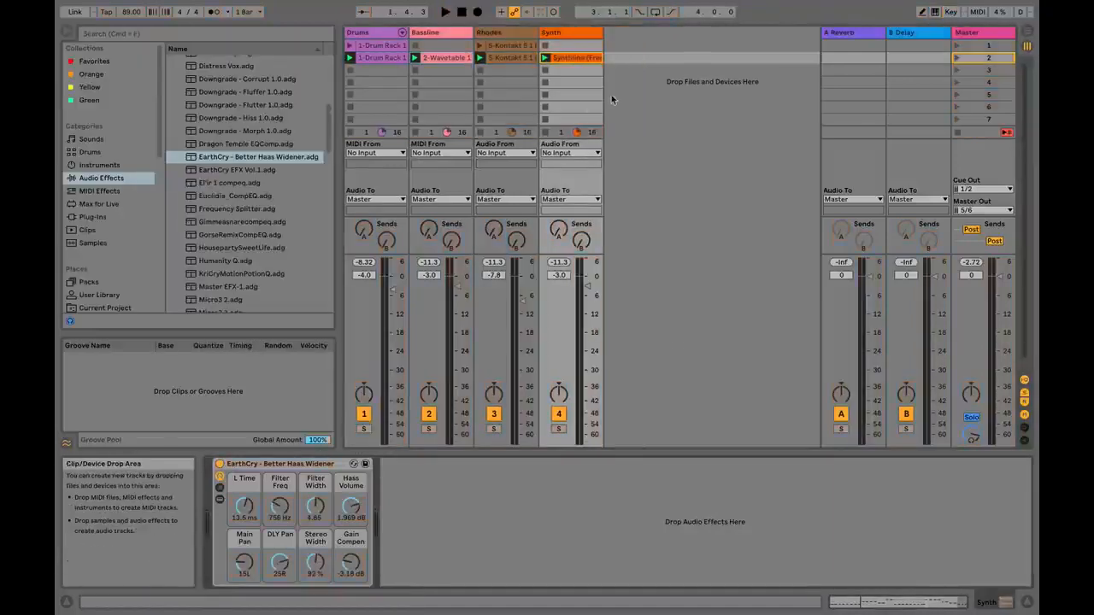
Step: Show the Rhodes devices and play the full mix with all three widener racks switched off and on together
left_click(442, 66)
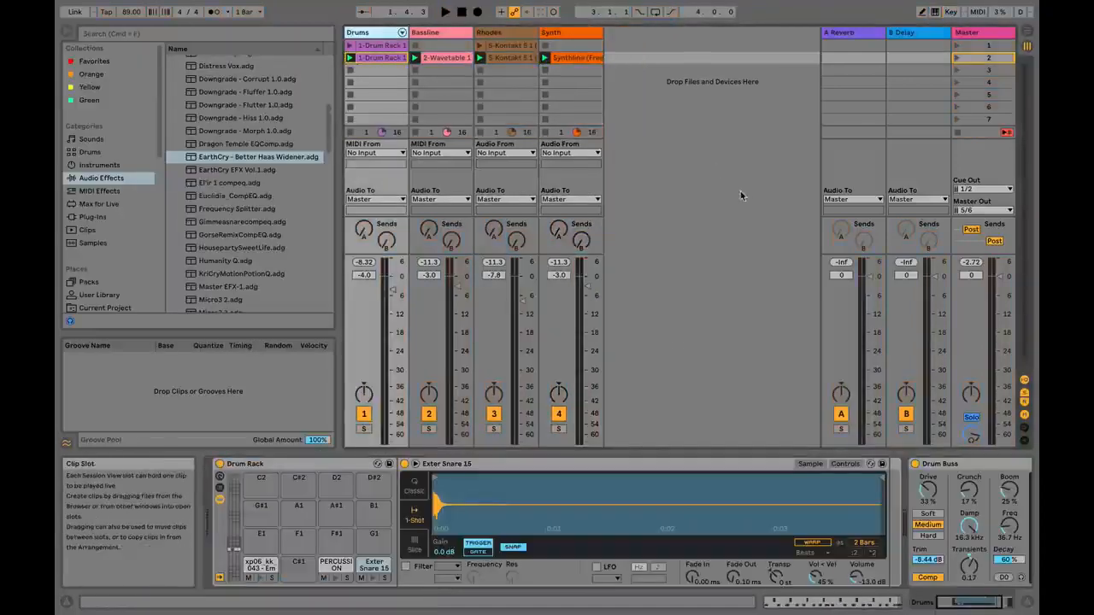
left_click(492, 33)
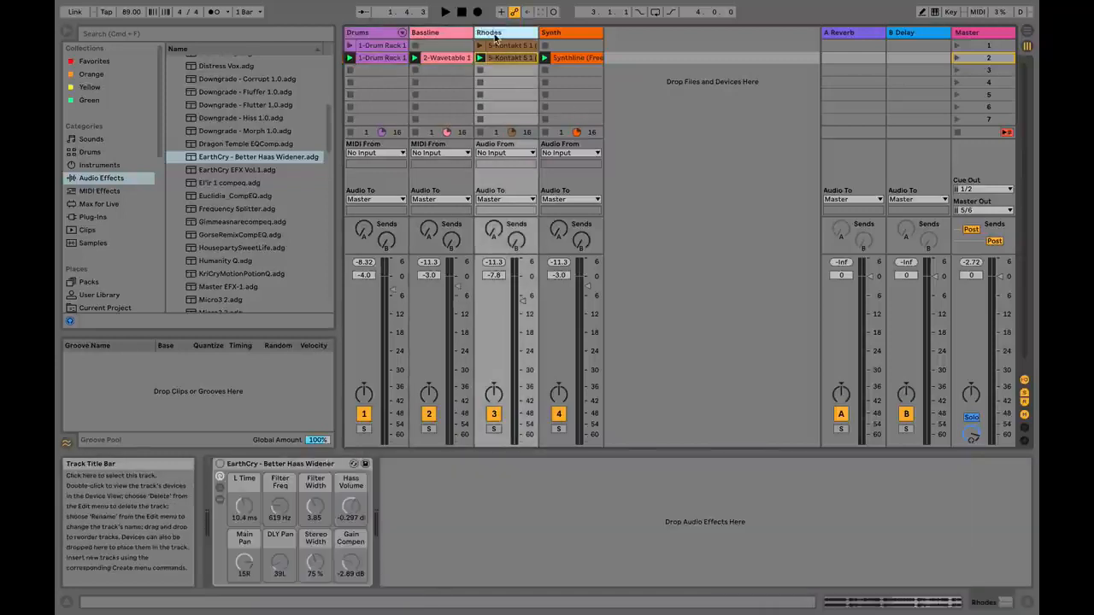
key("space")
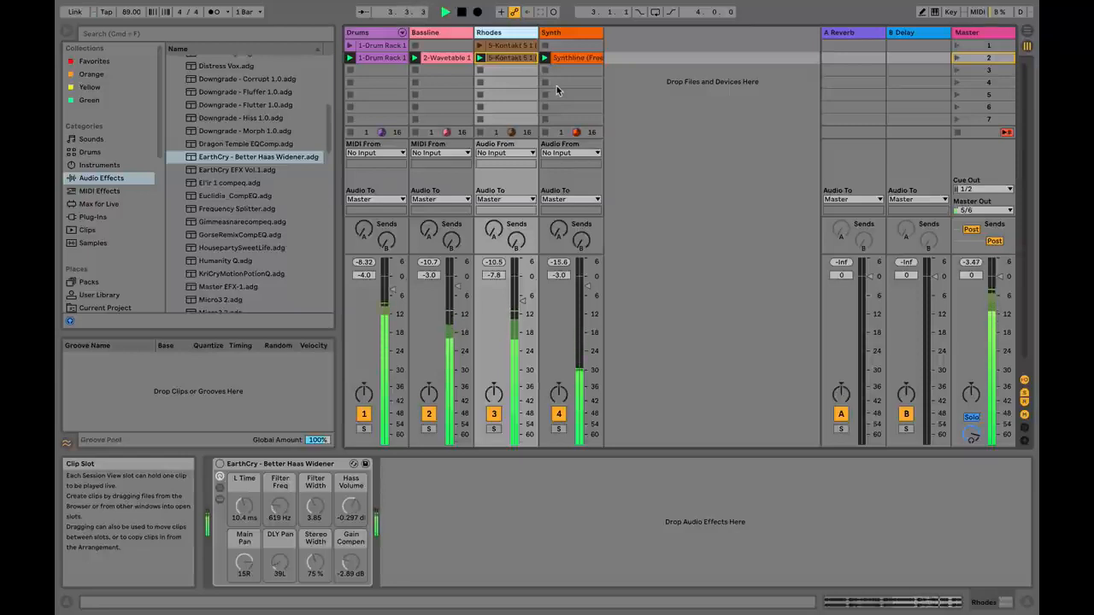
key("0")
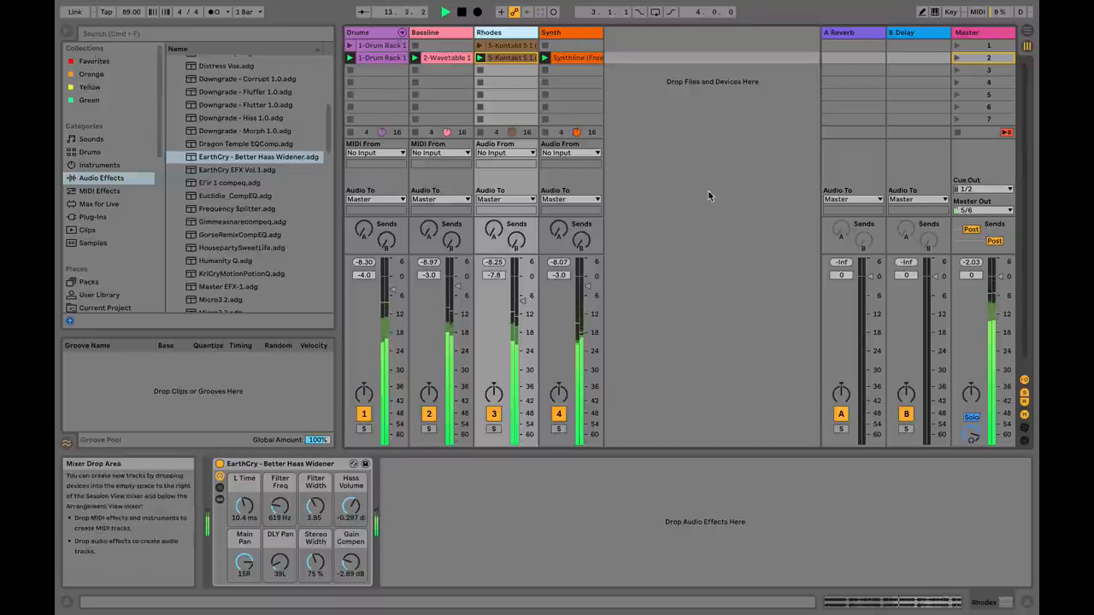
key("space")
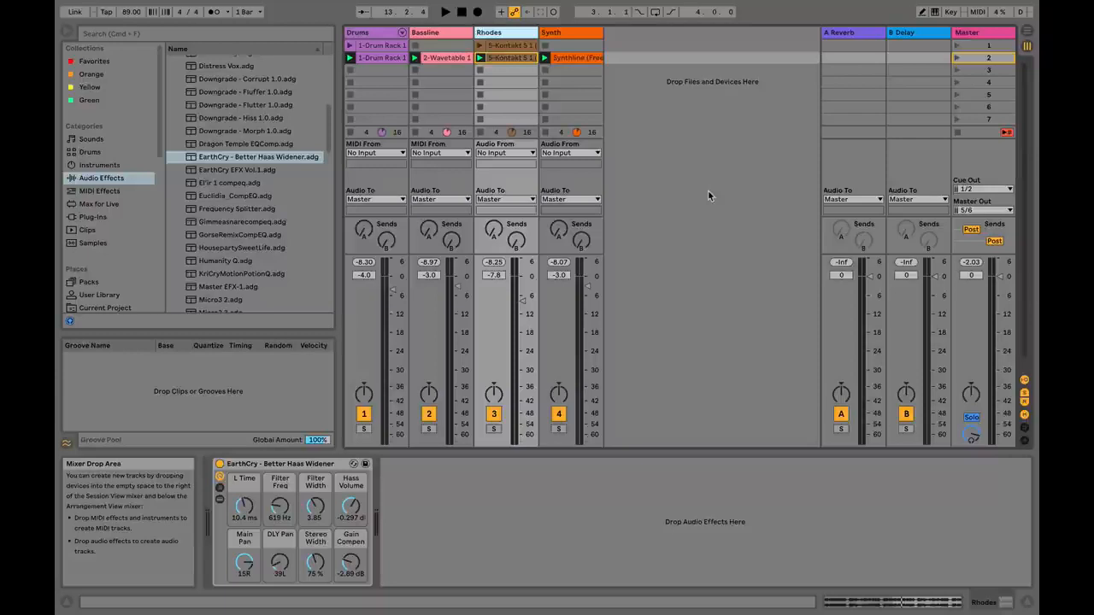